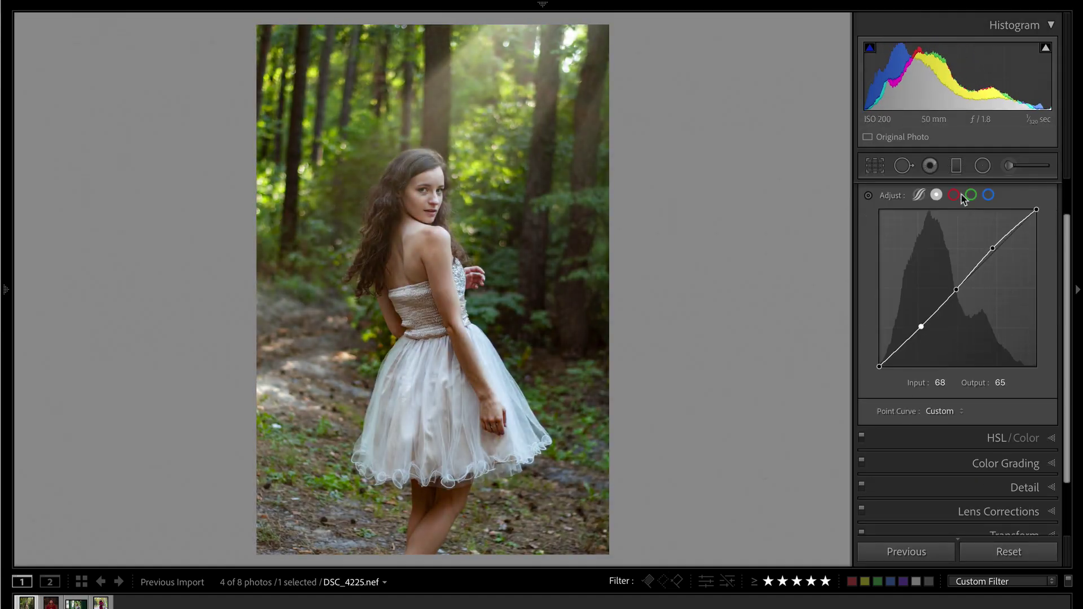
pyautogui.moveTo(920, 320); pyautogui.dragTo(910, 311)
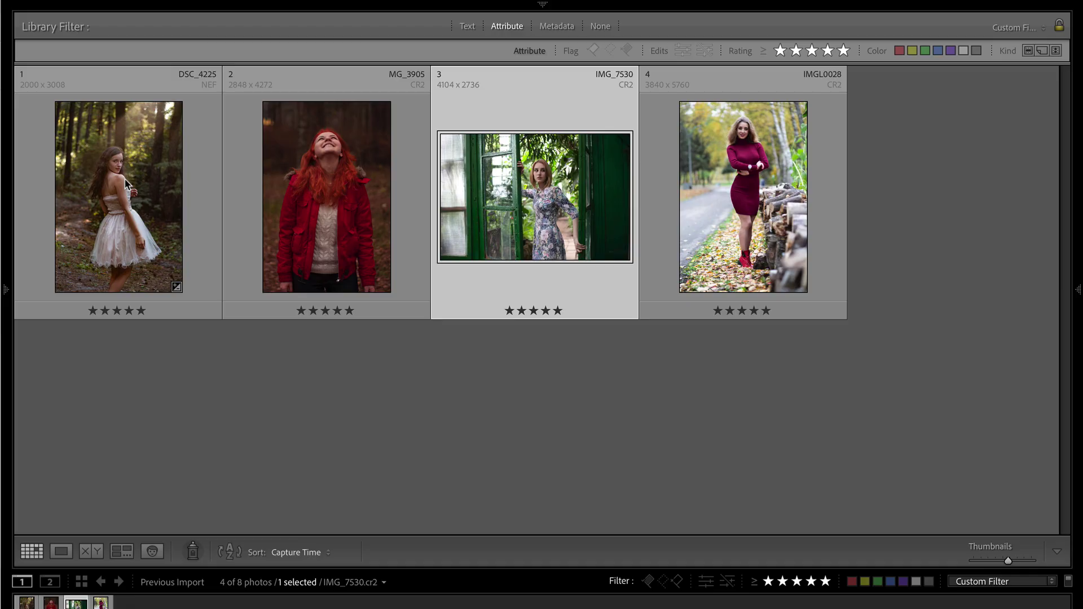
# Open photo DSC_4225 for developing and reset all its adjustments.
pyautogui.doubleClick(126, 184)
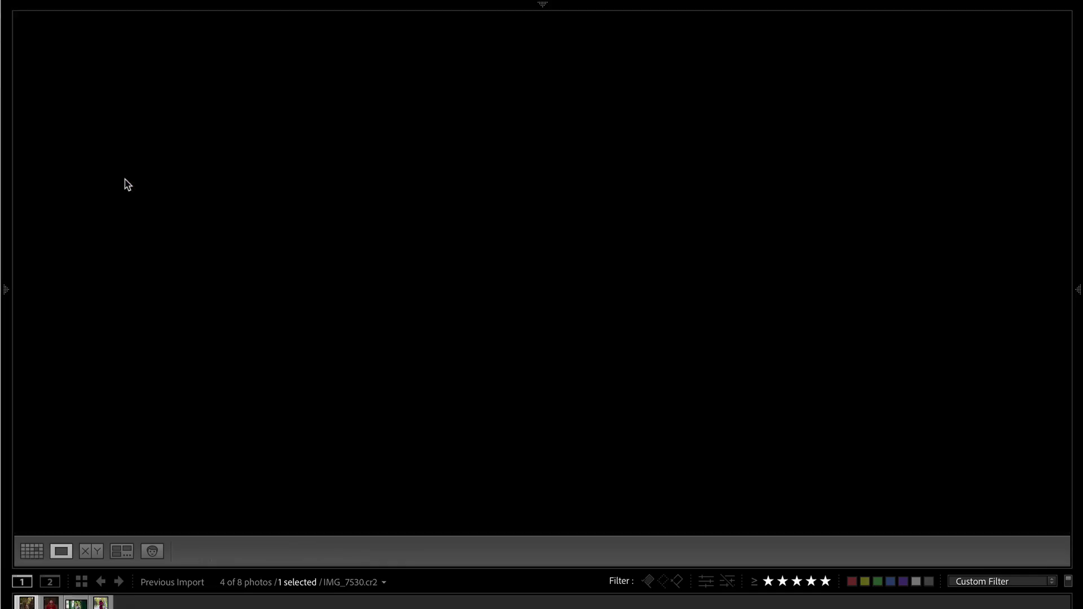
pyautogui.press('d')
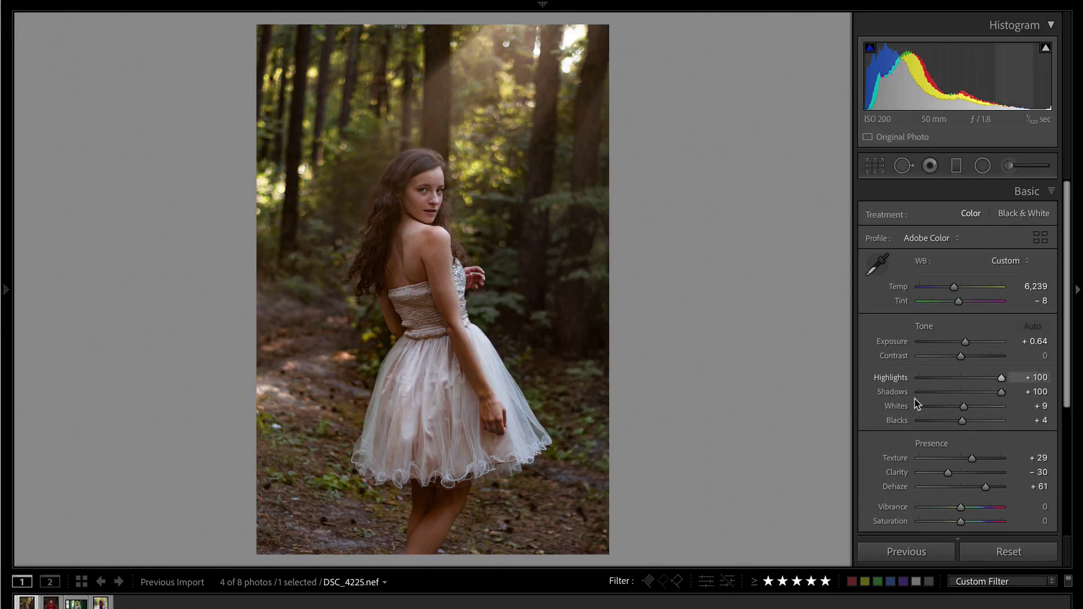
pyautogui.click(1012, 552)
# Brighten the photo by setting Exposure to +2.25 and Dehaze to +28.
pyautogui.moveTo(960, 341); pyautogui.dragTo(979, 345)
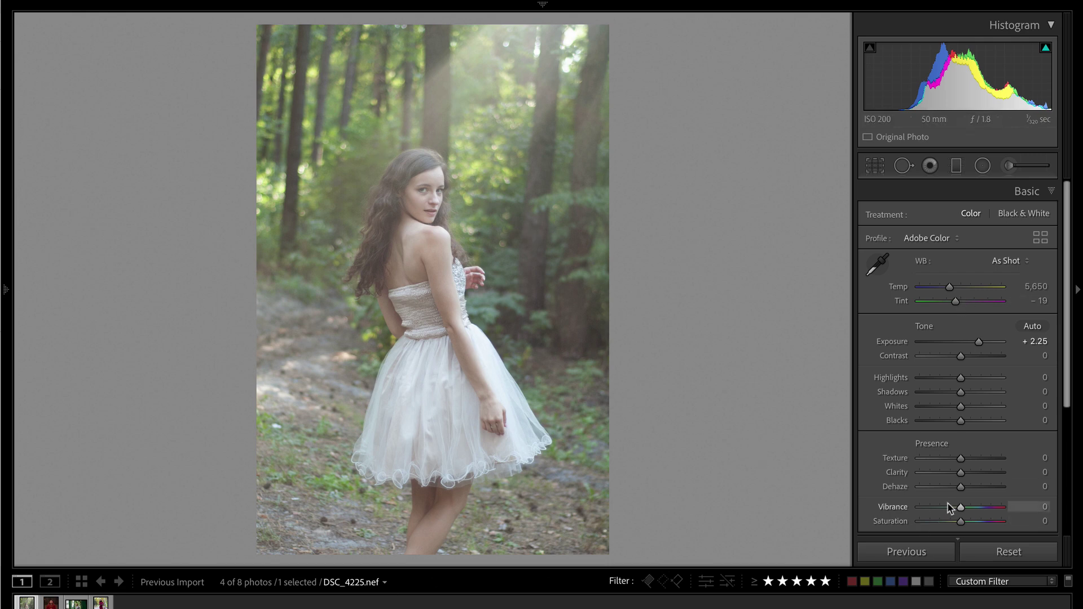
pyautogui.scroll(-2, 979, 434)
pyautogui.moveTo(966, 446)
pyautogui.mouseDown()
pyautogui.moveTo(1023, 450)
pyautogui.moveTo(973, 447)
pyautogui.mouseUp()
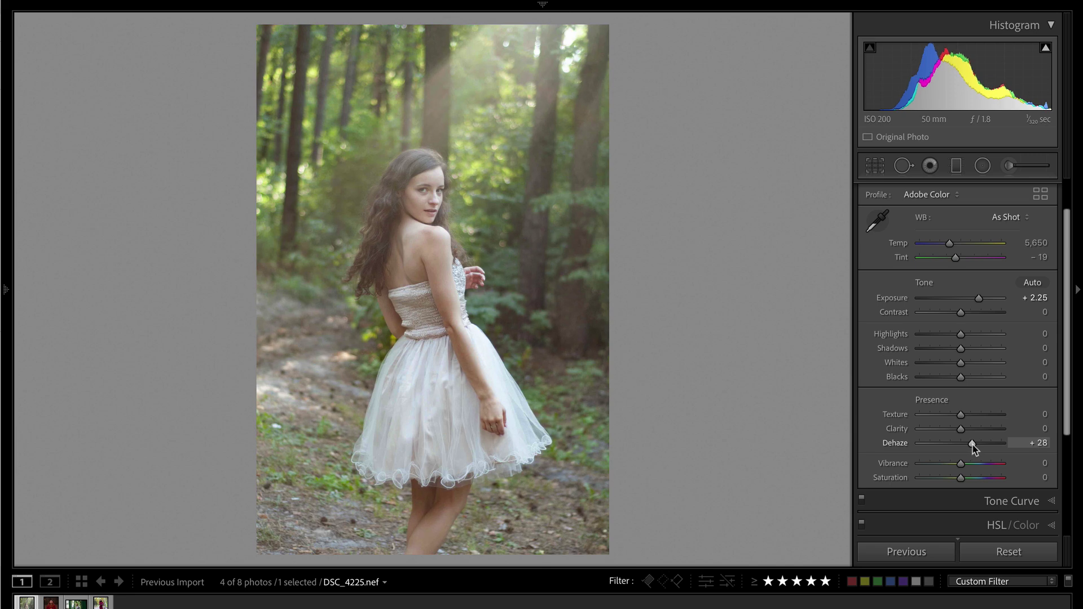
# Balance the tones with Contrast at +10, Highlights at -100, Whites at +28 and Blacks at -45.
pyautogui.moveTo(961, 311); pyautogui.dragTo(926, 340)
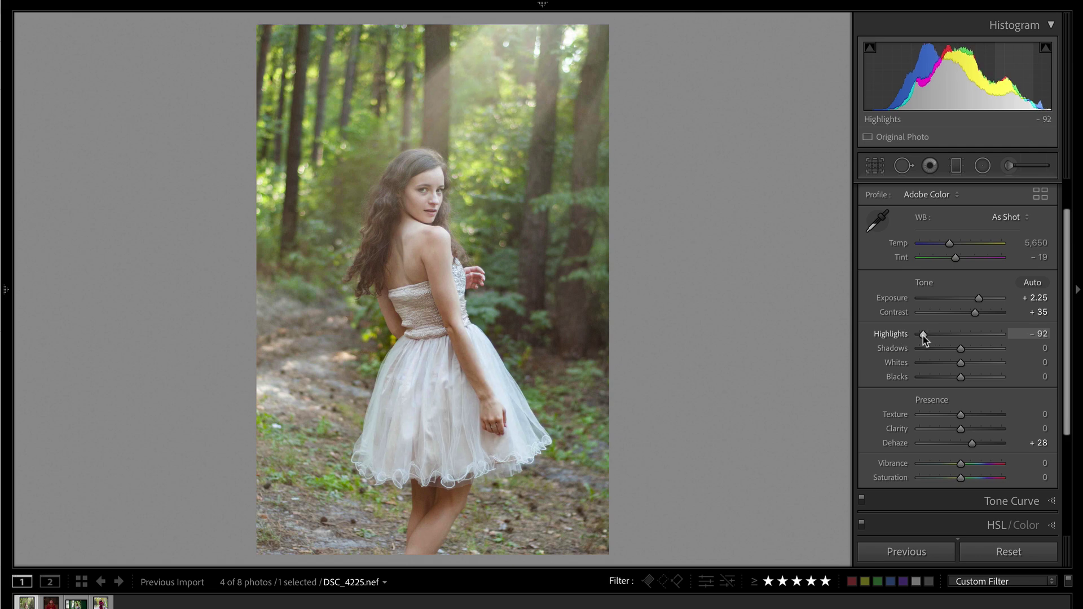
pyautogui.moveTo(961, 377)
pyautogui.mouseDown()
pyautogui.moveTo(941, 382)
pyautogui.moveTo(972, 363)
pyautogui.mouseUp()
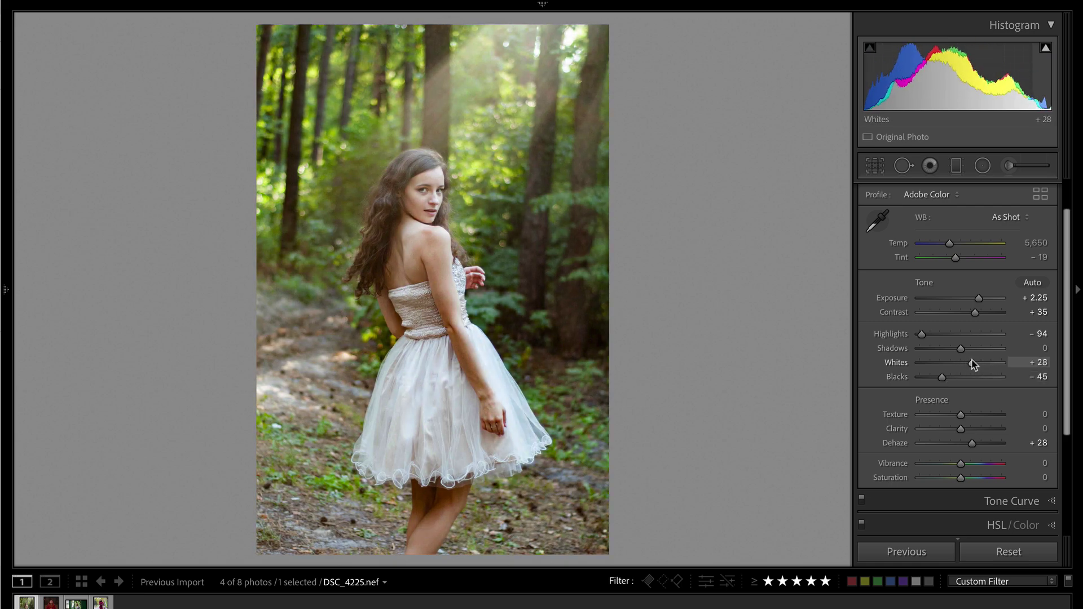
pyautogui.moveTo(922, 335); pyautogui.dragTo(918, 339)
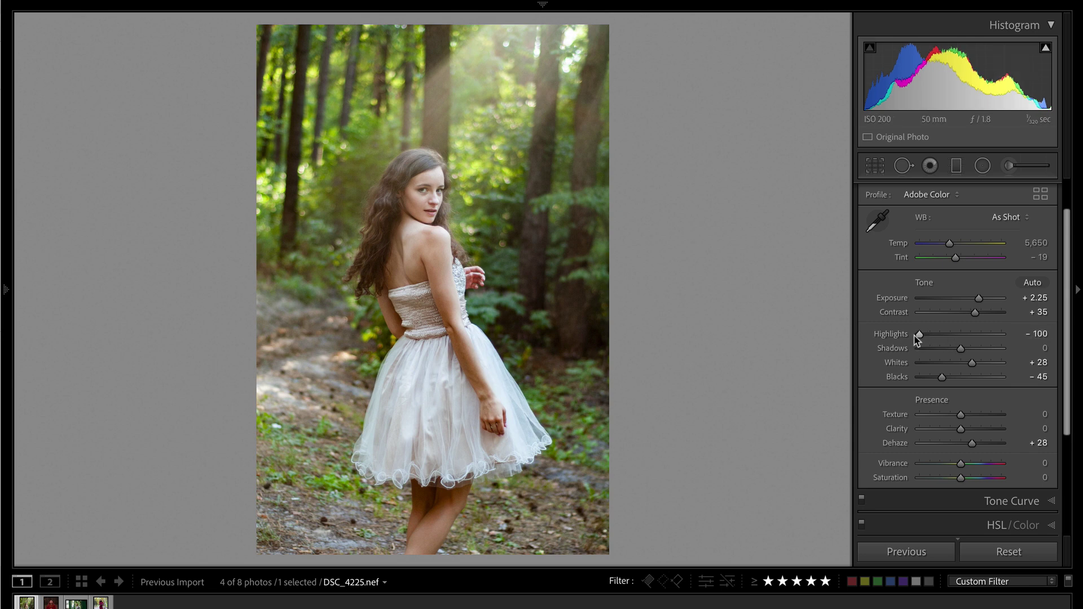
pyautogui.moveTo(970, 313); pyautogui.dragTo(964, 314)
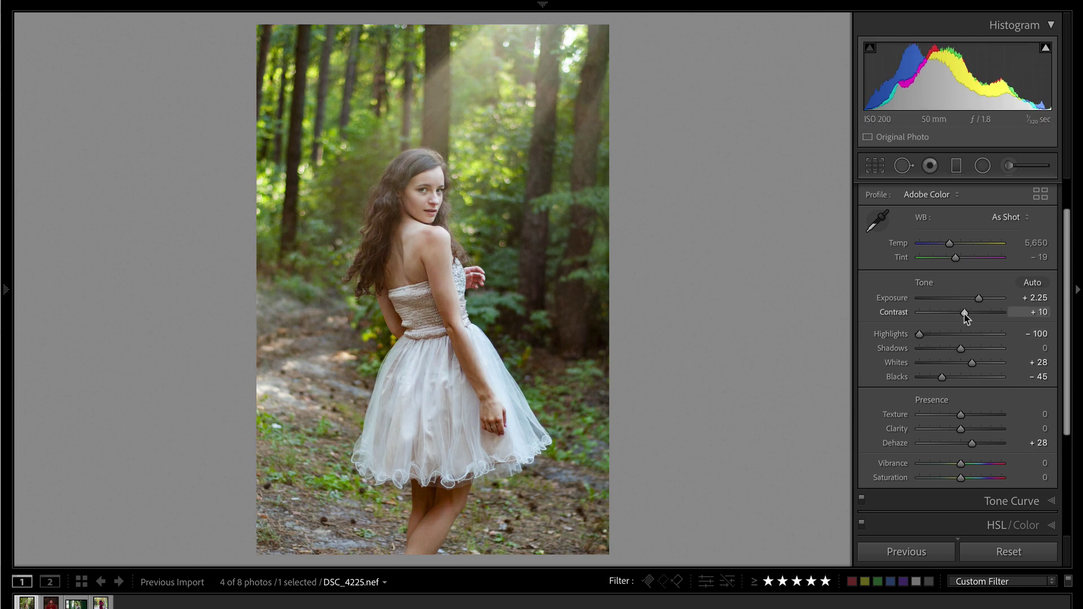
# Compare the edit with the original photo and lower Exposure to +1.92.
pyautogui.press('\\')
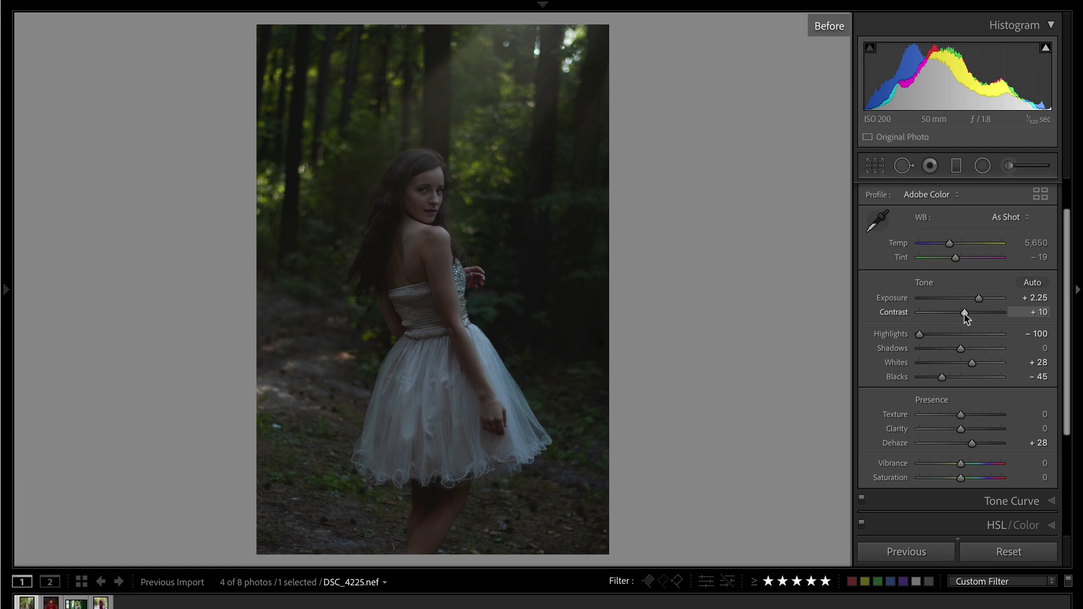
pyautogui.press('\\')
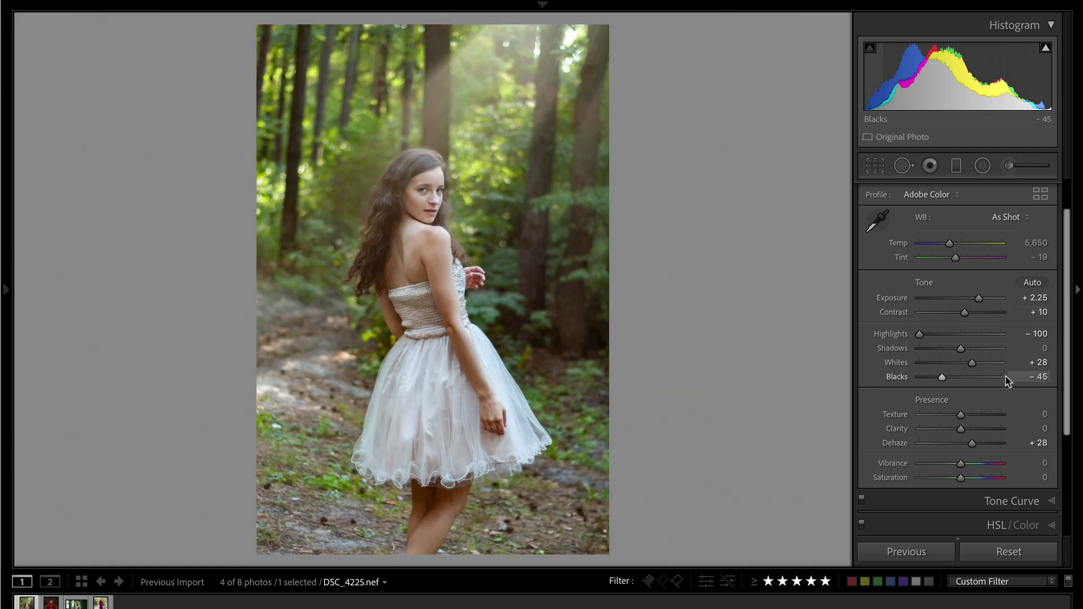
pyautogui.hotkey('ctrl', '[')
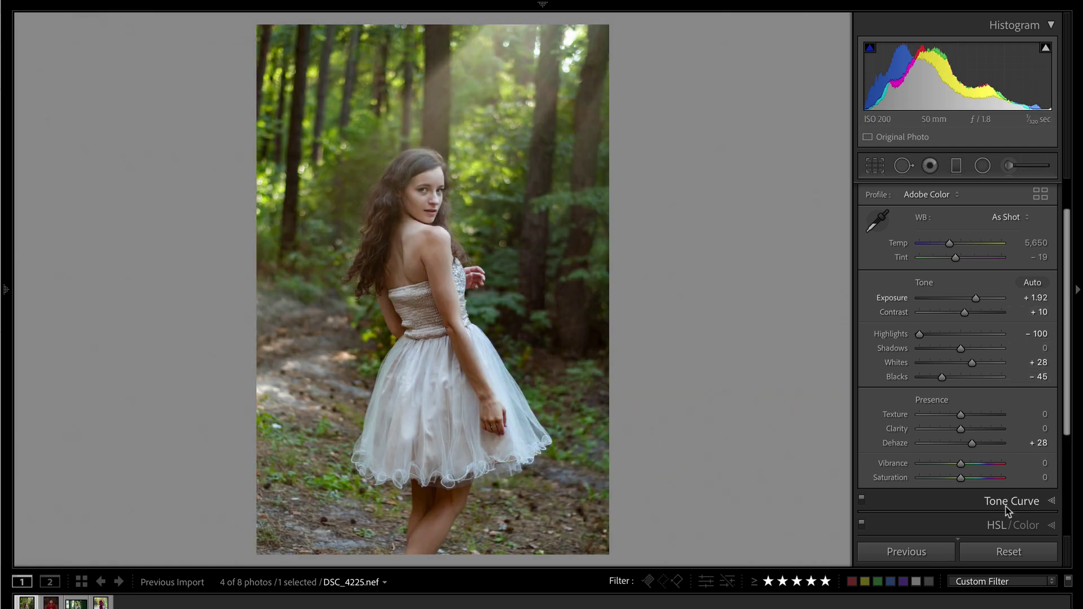
# Shape a gentle S on the RGB tone curve with points at 125/125, 184/192 and 68/65.
pyautogui.click(1008, 502)
pyautogui.click(956, 290)
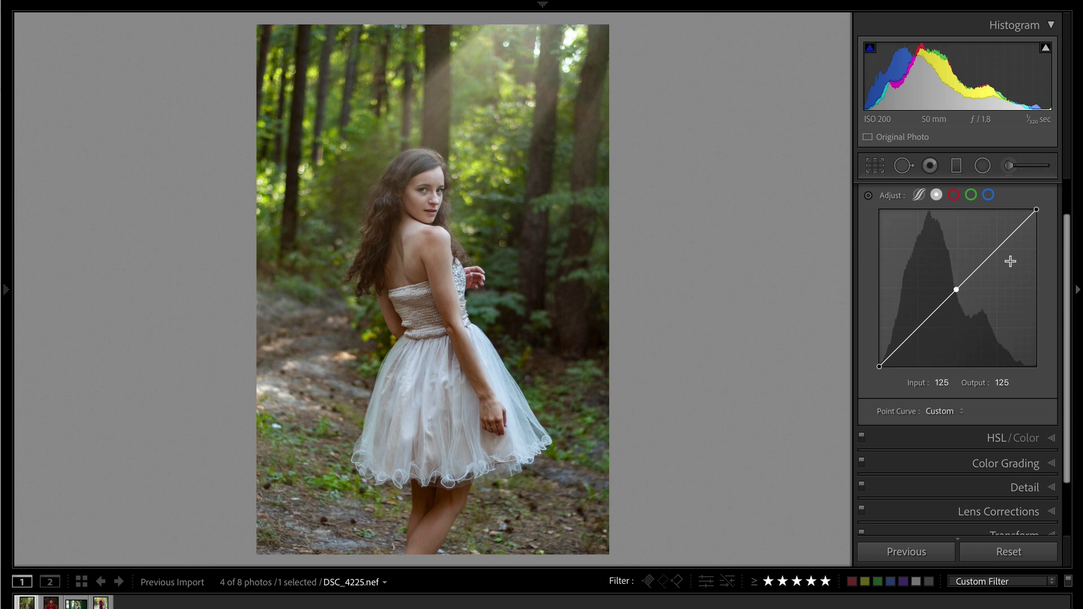
pyautogui.moveTo(992, 247); pyautogui.dragTo(993, 248)
pyautogui.moveTo(922, 321); pyautogui.dragTo(921, 327)
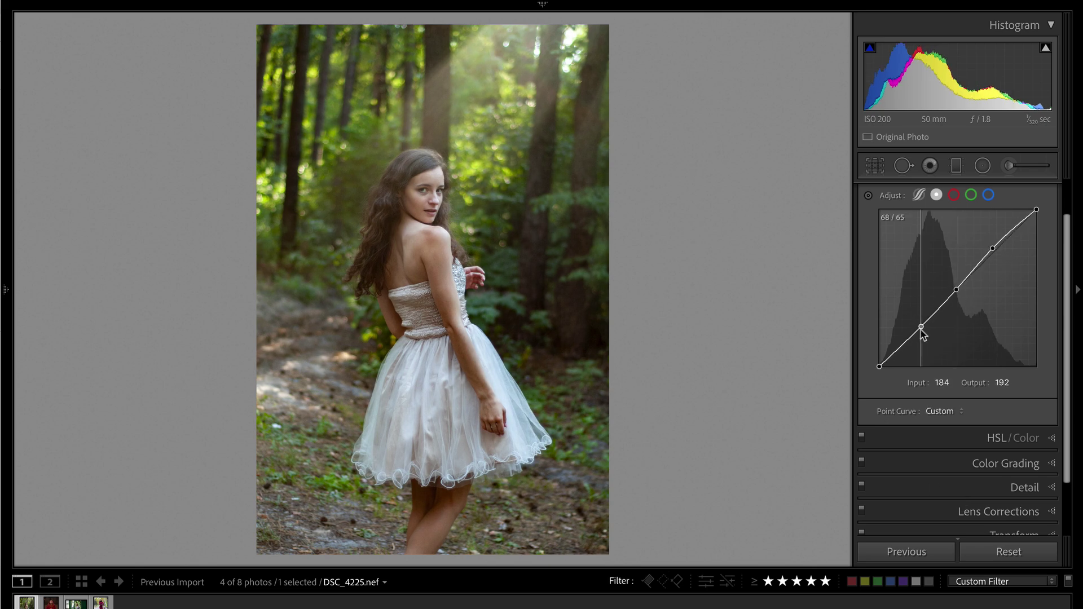
# View the red, green and blue channel curves and return to the combined RGB curve.
pyautogui.click(954, 195)
pyautogui.click(970, 195)
pyautogui.click(988, 195)
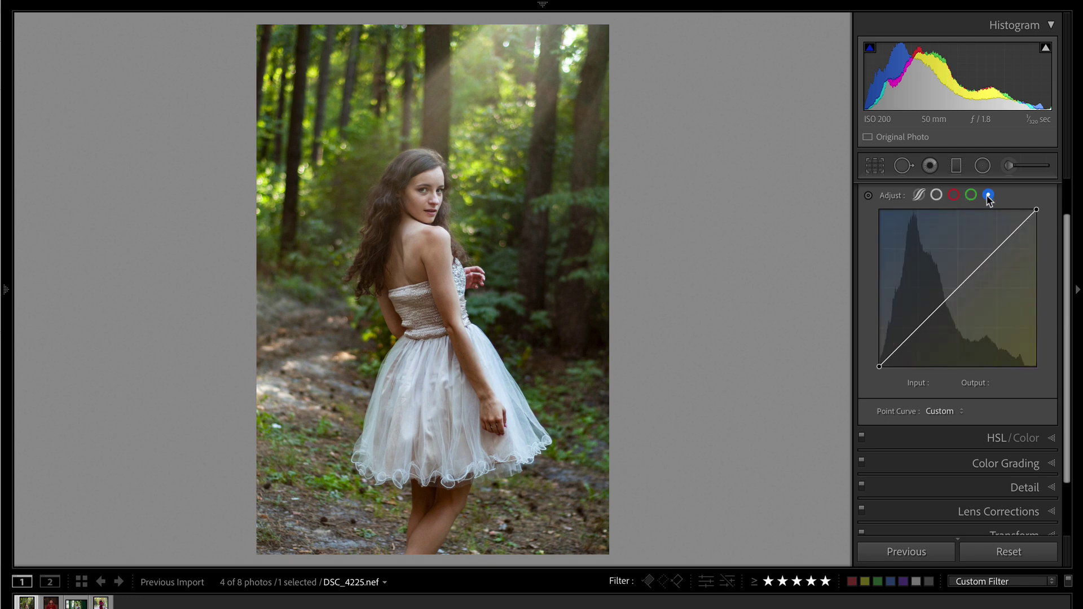
pyautogui.click(936, 195)
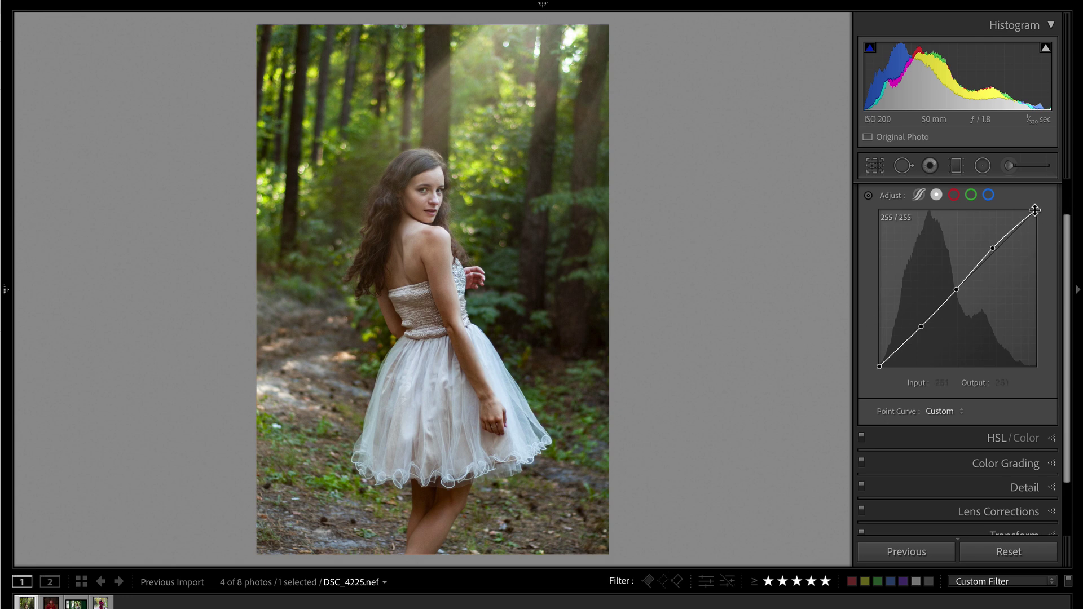
# Move the RGB curve's midpoint to 128/127 and nudge the shadow point slightly up, leaving both end points in their corners.
pyautogui.moveTo(1035, 210)
pyautogui.mouseDown()
pyautogui.moveTo(1039, 225)
pyautogui.moveTo(1038, 208)
pyautogui.mouseUp()
pyautogui.moveTo(957, 293)
pyautogui.mouseDown()
pyautogui.moveTo(961, 258)
pyautogui.moveTo(957, 288)
pyautogui.mouseUp()
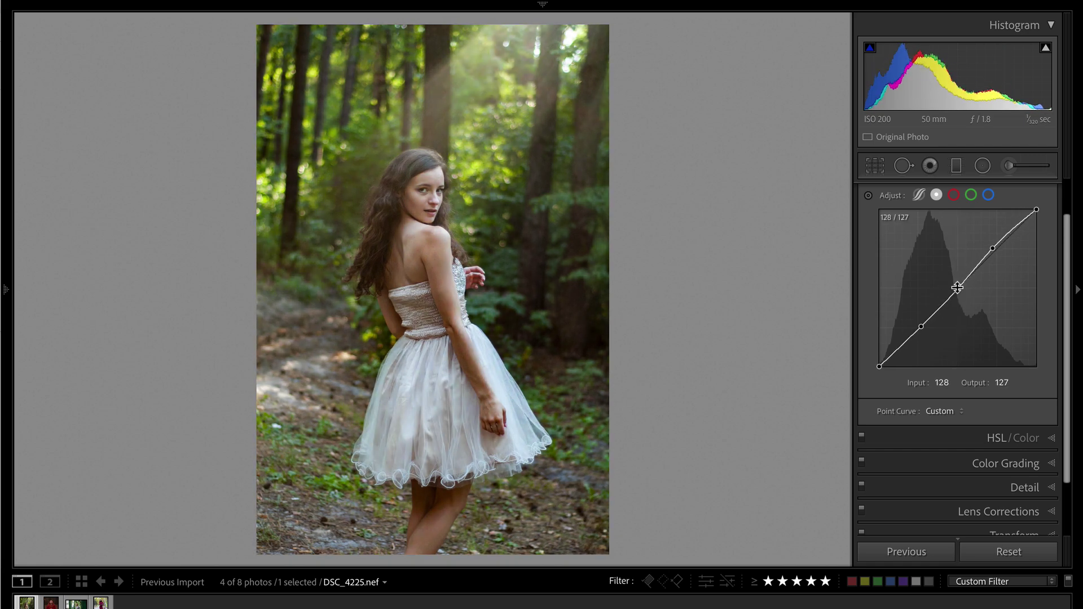
pyautogui.moveTo(923, 323)
pyautogui.mouseDown()
pyautogui.moveTo(921, 340)
pyautogui.moveTo(923, 324)
pyautogui.mouseUp()
pyautogui.moveTo(879, 367)
pyautogui.mouseDown()
pyautogui.moveTo(873, 382)
pyautogui.moveTo(840, 250)
pyautogui.moveTo(834, 138)
pyautogui.moveTo(878, 366)
pyautogui.mouseUp()
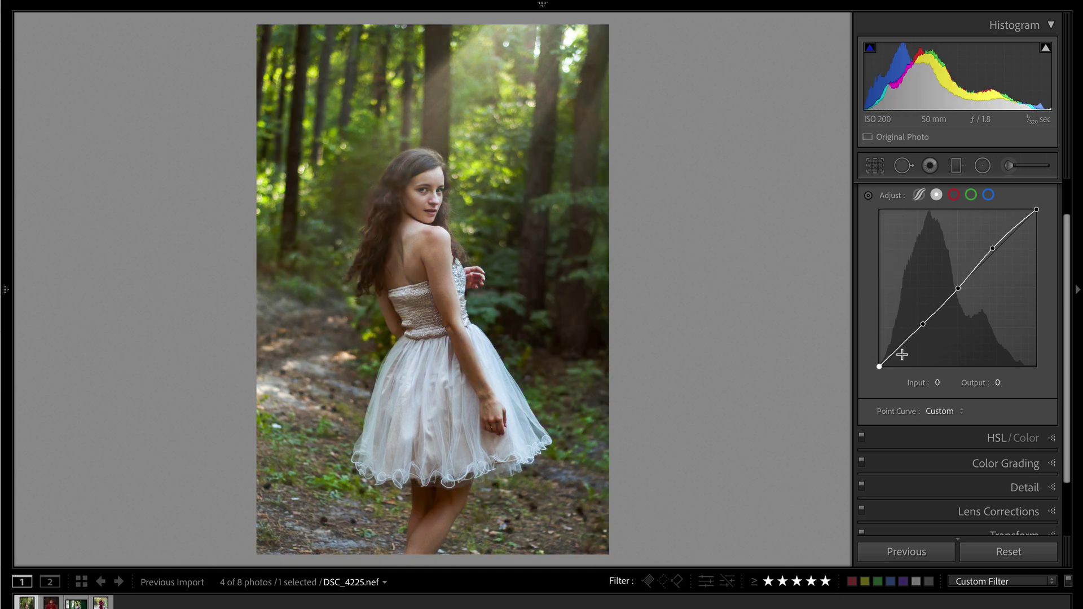
# Give the curve a matte look: shadow point at 82/66, black point output at 14, white point slightly lowered, highlight point at 187/186.
pyautogui.moveTo(925, 336)
pyautogui.mouseDown()
pyautogui.moveTo(891, 211)
pyautogui.moveTo(911, 382)
pyautogui.moveTo(910, 322)
pyautogui.moveTo(913, 354)
pyautogui.moveTo(912, 332)
pyautogui.moveTo(944, 279)
pyautogui.moveTo(930, 331)
pyautogui.mouseUp()
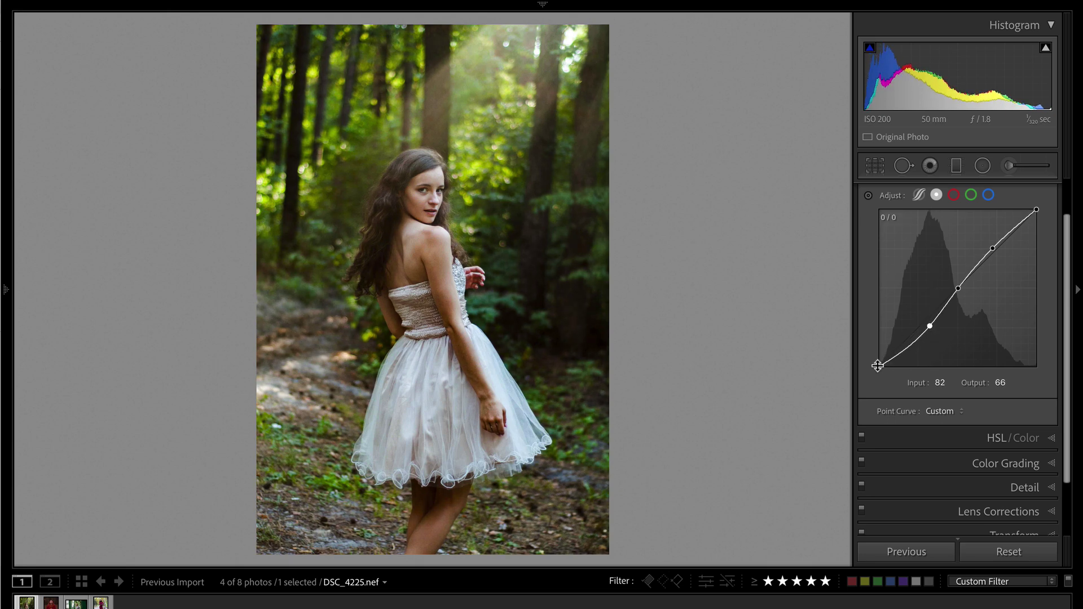
pyautogui.moveTo(878, 365); pyautogui.dragTo(871, 359)
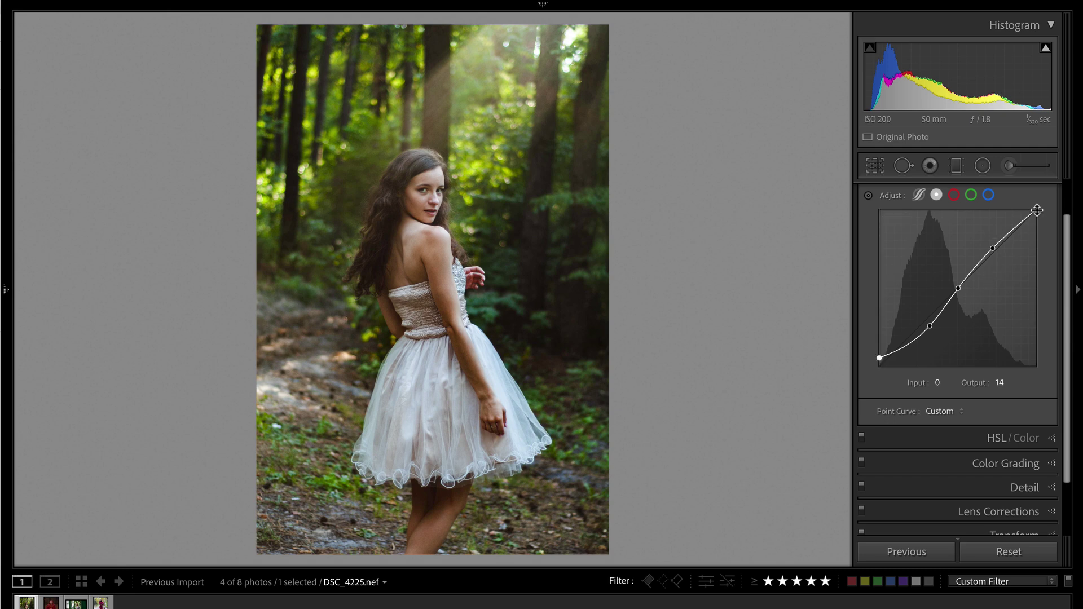
pyautogui.moveTo(1037, 209); pyautogui.dragTo(1038, 213)
pyautogui.moveTo(986, 249)
pyautogui.mouseDown()
pyautogui.moveTo(999, 270)
pyautogui.moveTo(996, 253)
pyautogui.mouseUp()
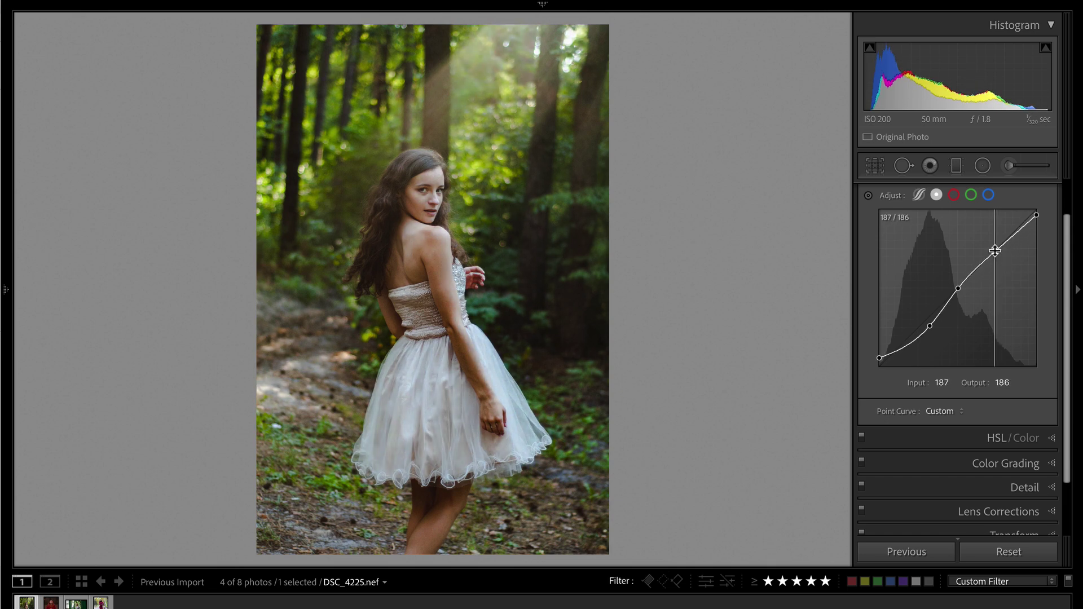
# Compare the photo with the tone curve off and on, and raise the curve's midpoint slightly.
pyautogui.scroll(1, 906, 257)
pyautogui.click(862, 189)
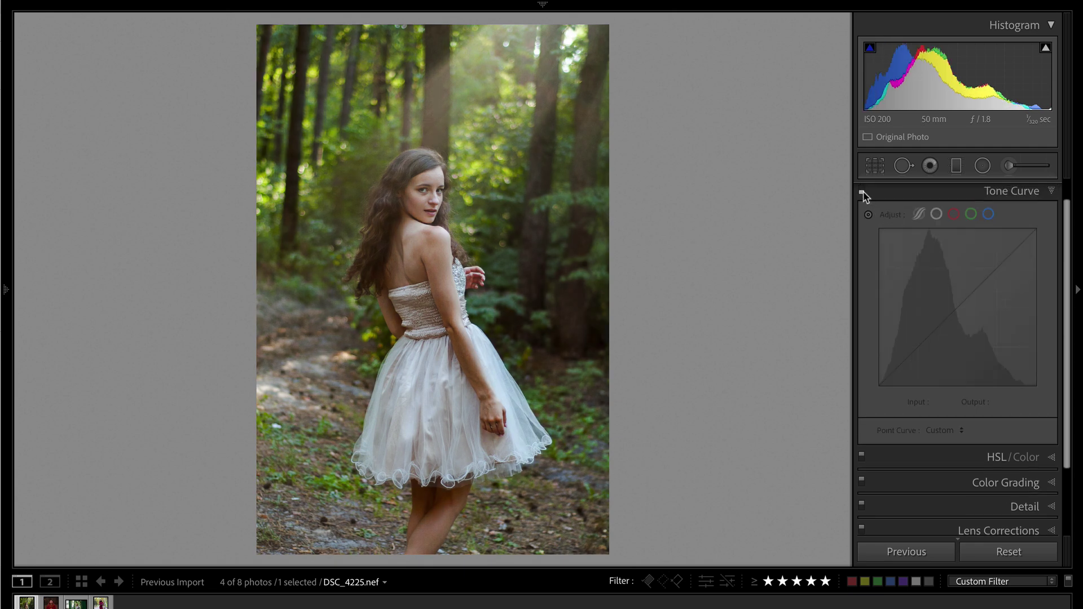
pyautogui.click(863, 190)
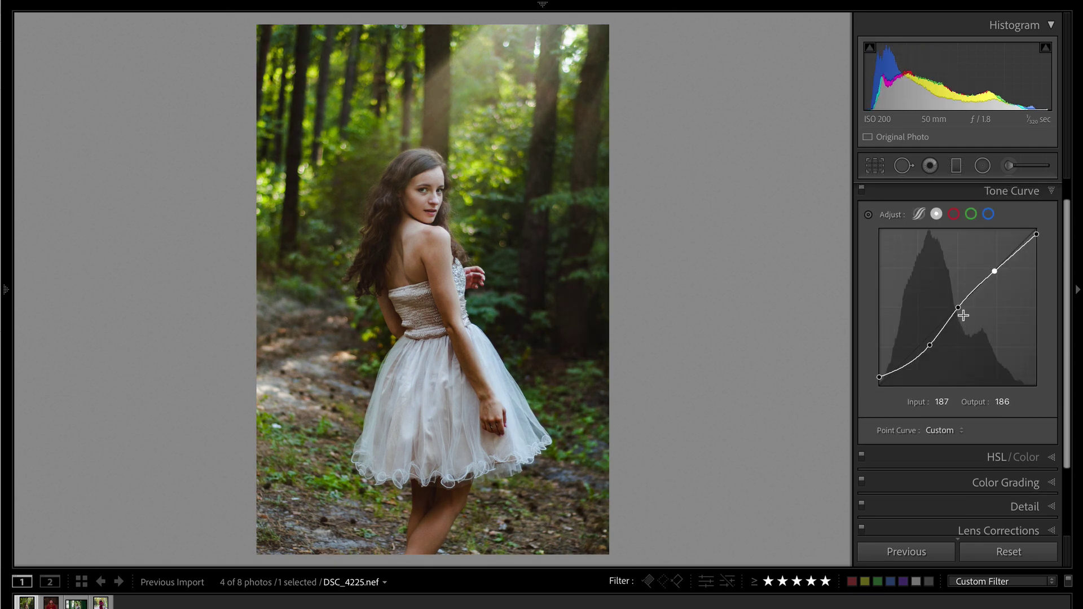
pyautogui.moveTo(958, 307); pyautogui.dragTo(958, 305)
# Reset the basic Contrast, Whites and Blacks adjustments to 0.
pyautogui.scroll(1, 1038, 225)
pyautogui.click(1043, 189)
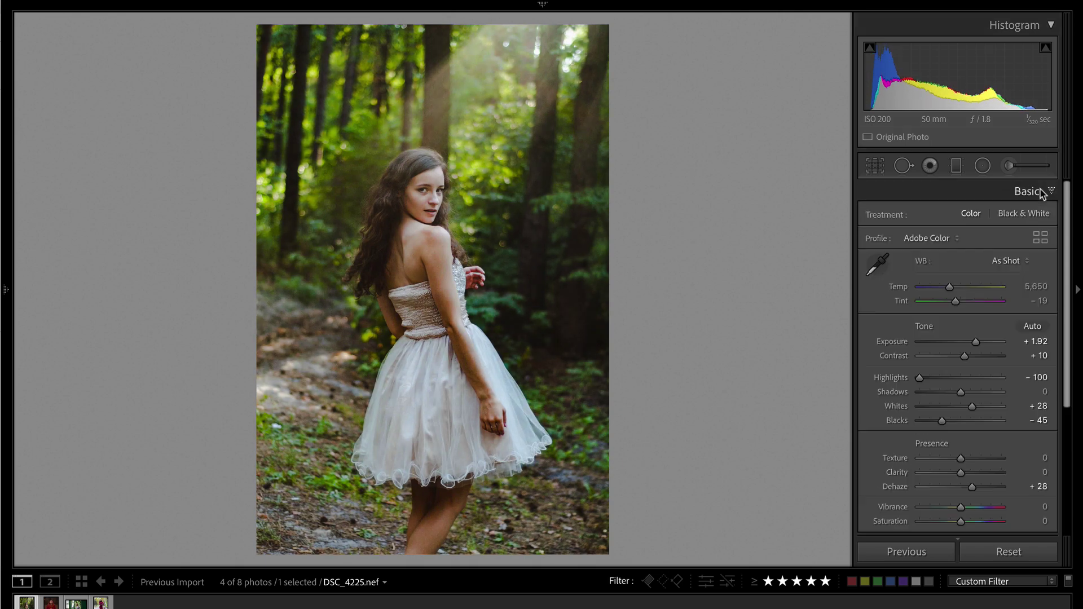
pyautogui.doubleClick(962, 357)
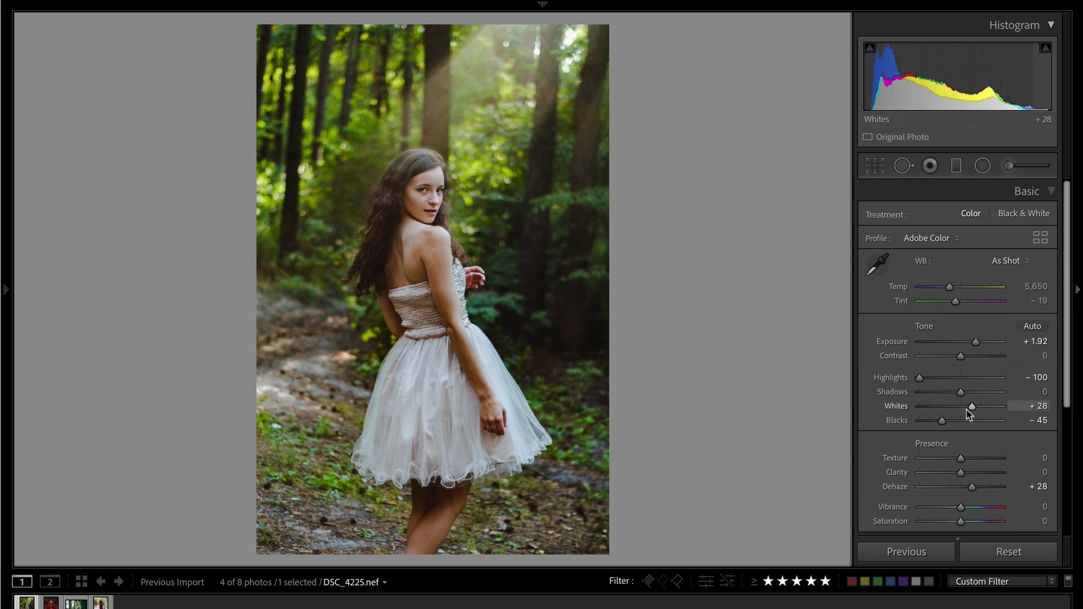
pyautogui.doubleClick(970, 410)
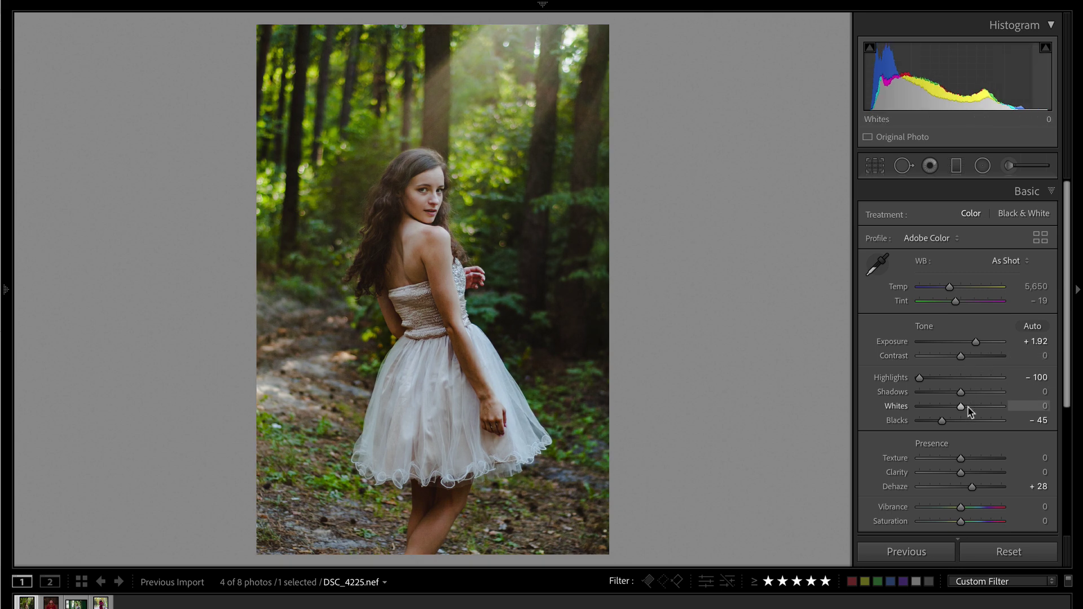
pyautogui.doubleClick(944, 424)
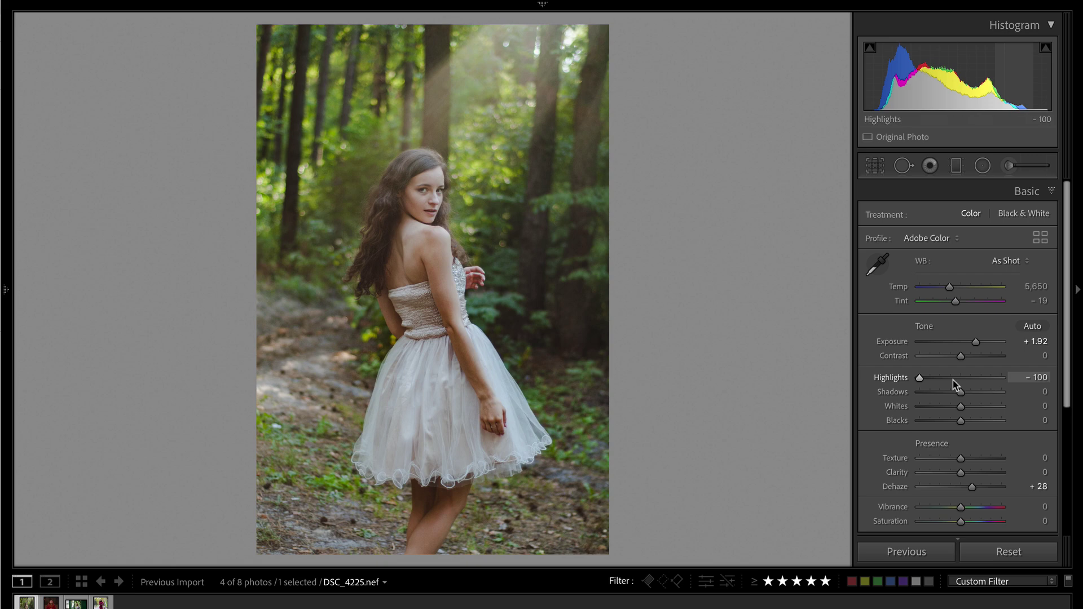
# Lower Exposure to +1.59 and set Contrast to +13.
pyautogui.hotkey('ctrl', '[')
pyautogui.hotkey('ctrl', '[')
pyautogui.hotkey('ctrl', ']')
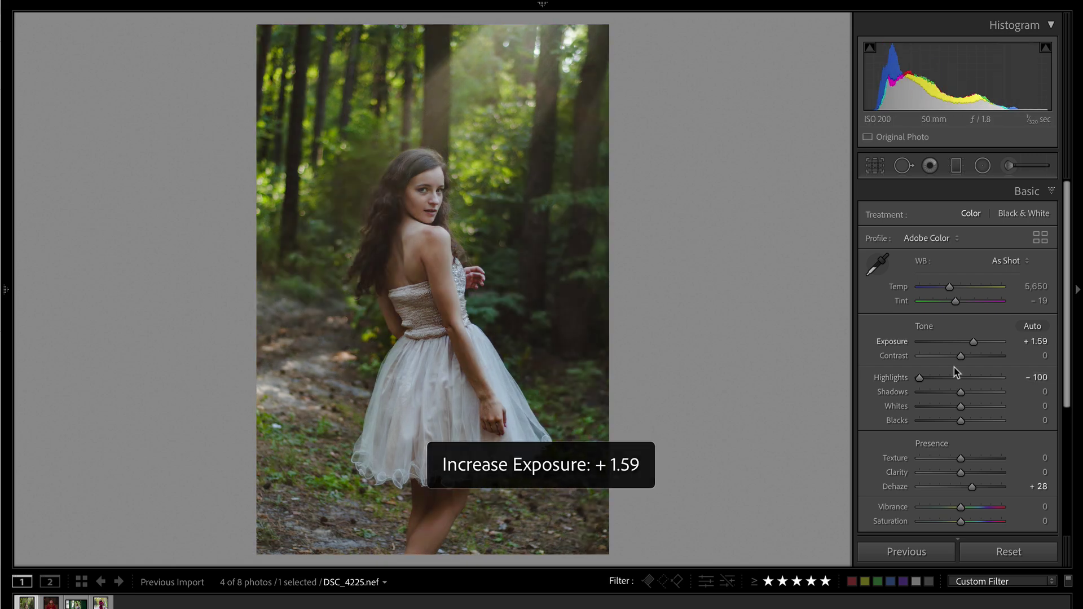
pyautogui.moveTo(961, 356); pyautogui.dragTo(966, 357)
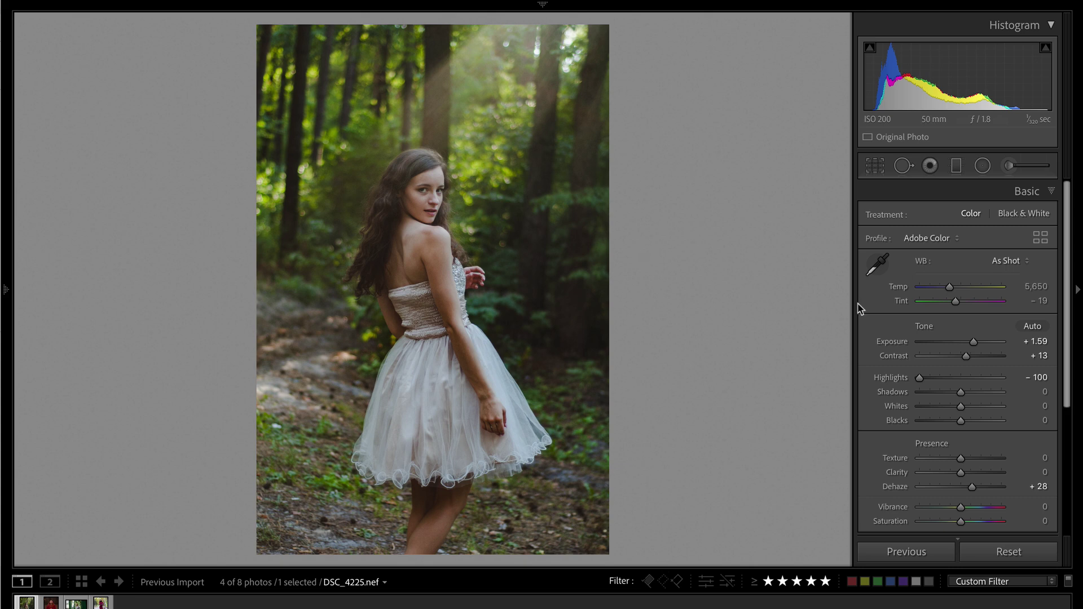
# Try slightly darker and brighter exposures and return Exposure to +1.59.
pyautogui.press('-')
pyautogui.press('-')
pyautogui.press('=')
pyautogui.press('=')
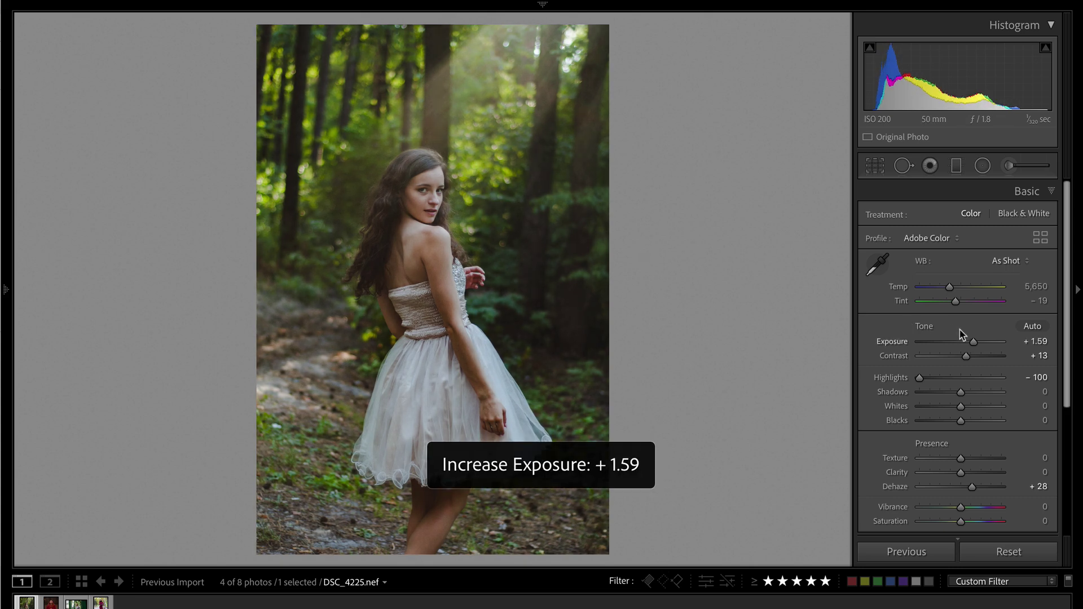
pyautogui.press('=')
pyautogui.press('-')
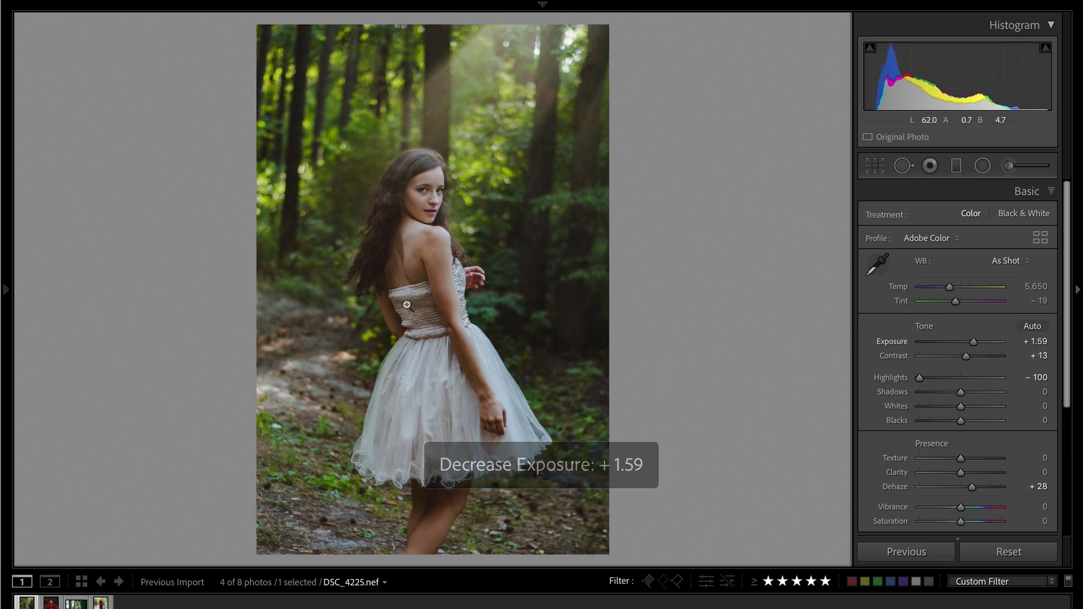
# Paint a new adjustment brush mask over the woman from face to skirt and check its coverage with the mask overlay.
pyautogui.press('k')
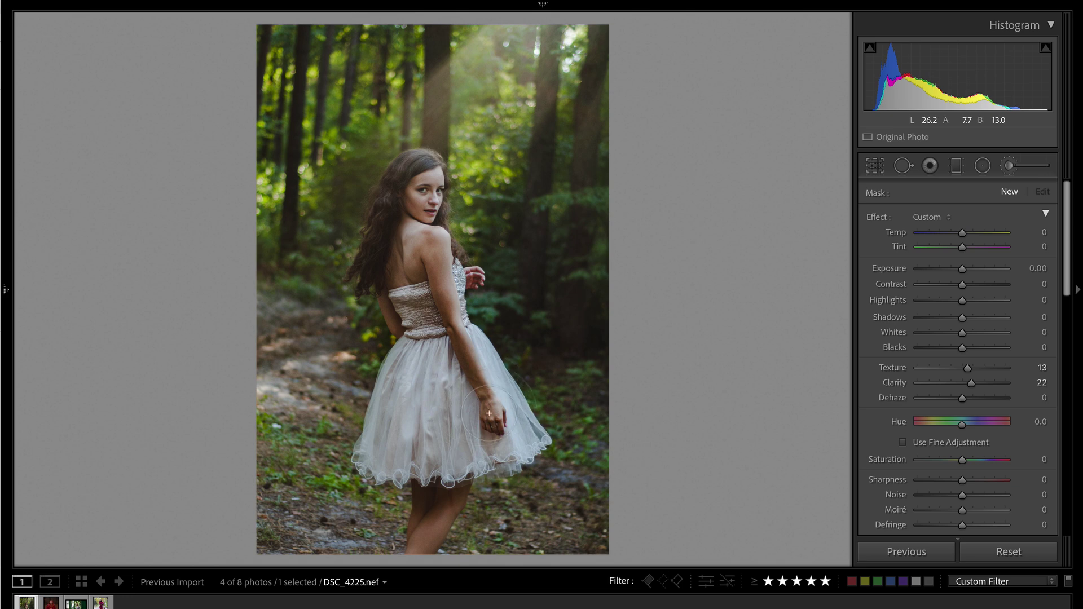
pyautogui.moveTo(424, 188); pyautogui.dragTo(432, 451)
pyautogui.press('o')
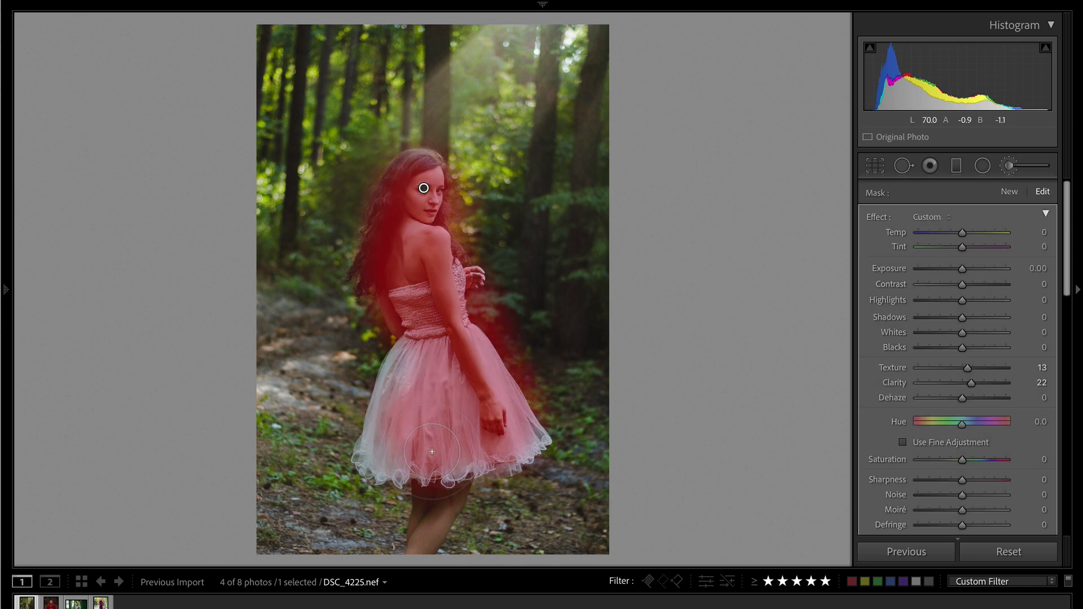
pyautogui.press('o')
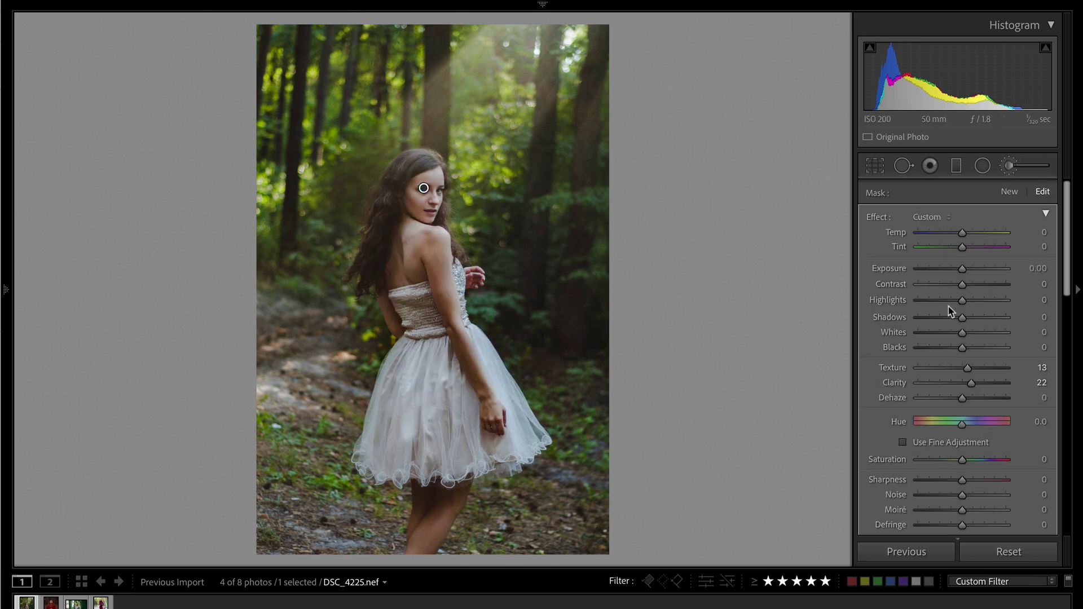
# Reset the subject mask's effect sliders, set Contrast to -16, Highlights to -47 and Shadows to 21, and close the brush.
pyautogui.press('alt')
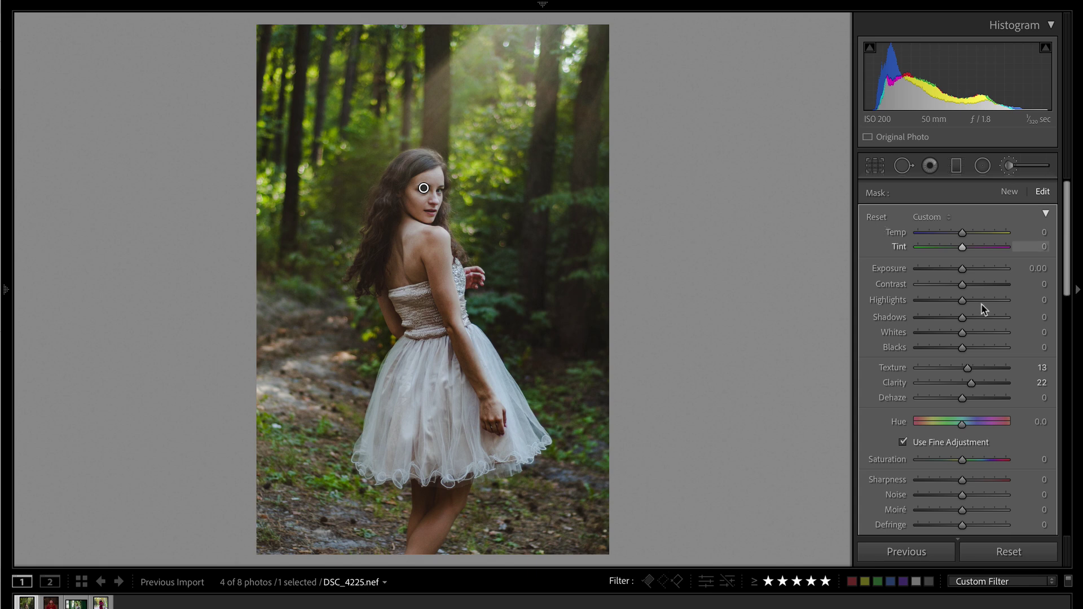
pyautogui.moveTo(963, 285); pyautogui.dragTo(942, 288)
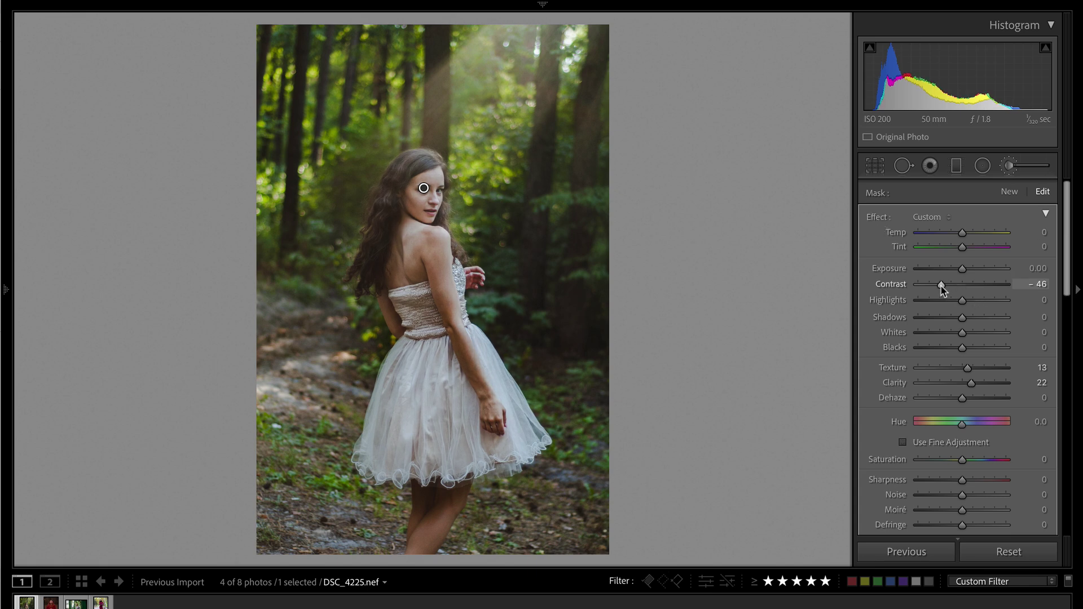
pyautogui.keyDown('alt'); pyautogui.click(878, 218); pyautogui.keyUp('alt')
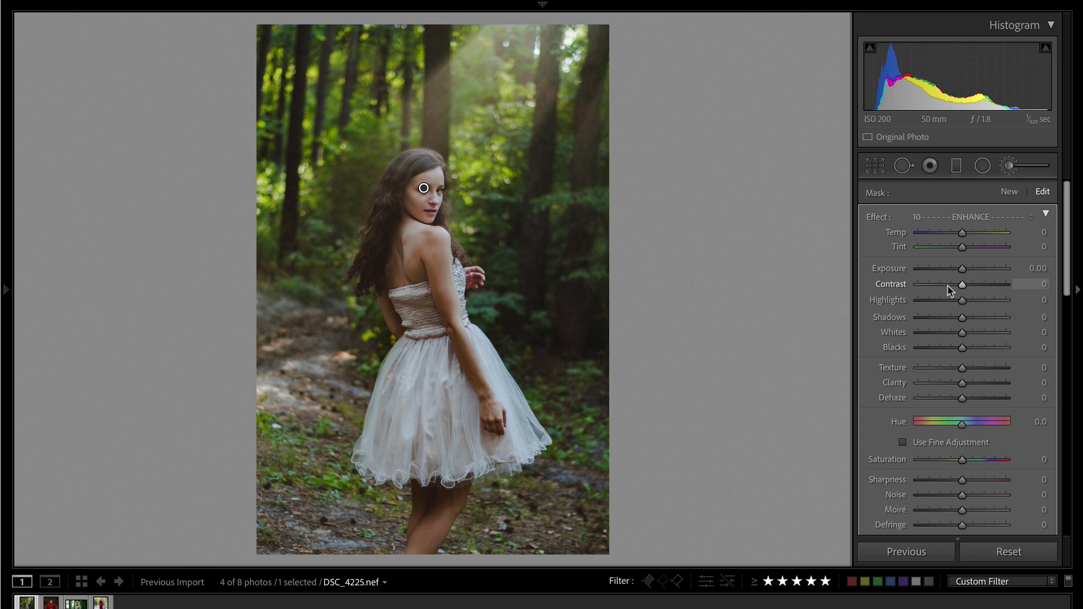
pyautogui.moveTo(951, 303)
pyautogui.mouseDown()
pyautogui.moveTo(919, 300)
pyautogui.moveTo(978, 320)
pyautogui.moveTo(946, 286)
pyautogui.mouseUp()
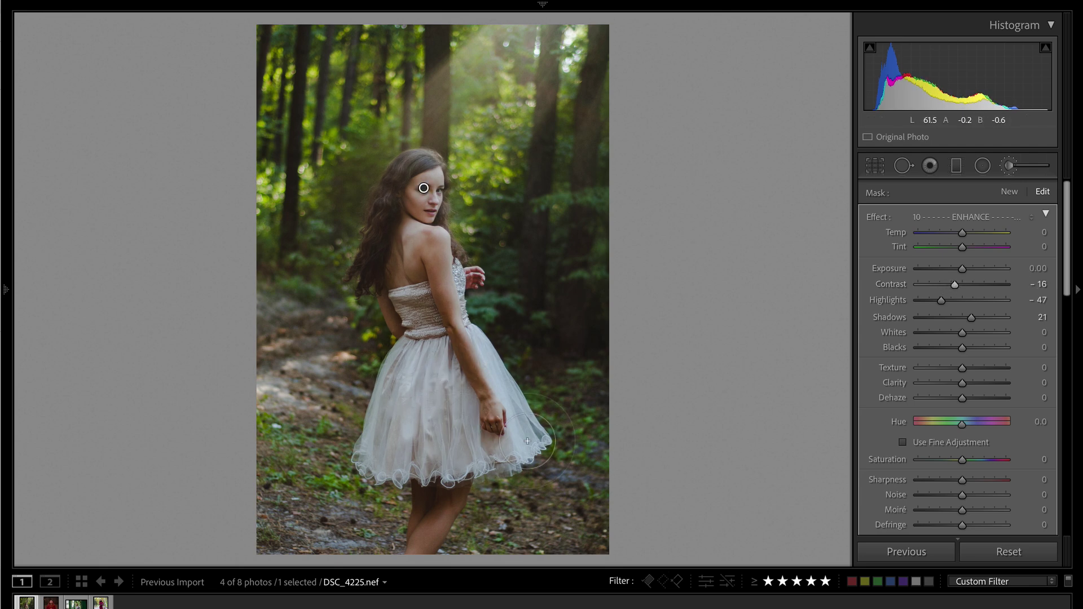
pyautogui.press('k')
# Inspect the subject up close and compare the photo with its unedited version.
pyautogui.click(421, 216)
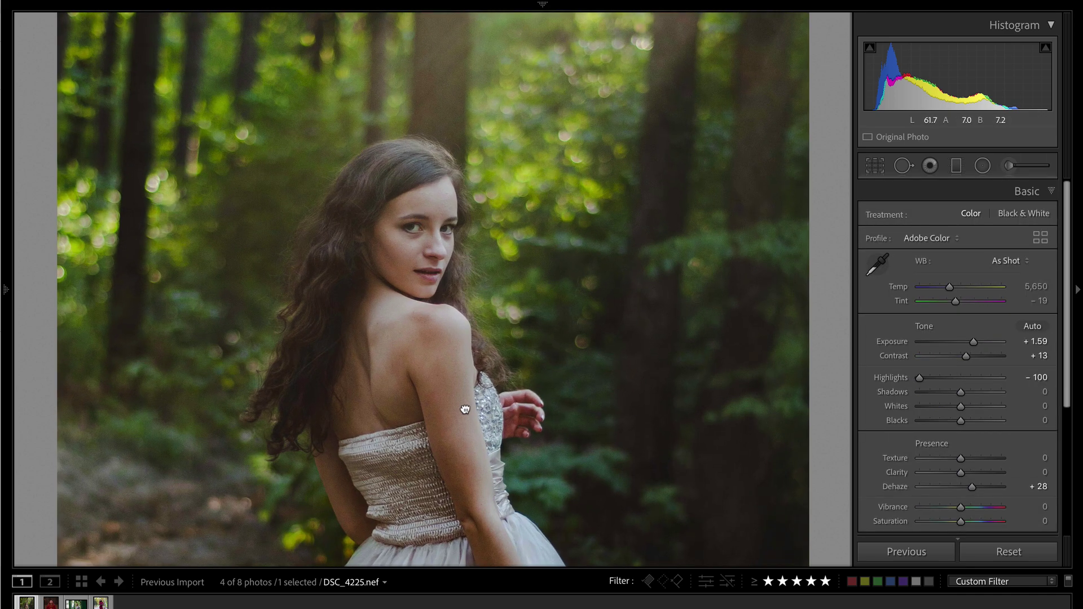
pyautogui.scroll(-5, 469, 304)
pyautogui.scroll(6, 464, 315)
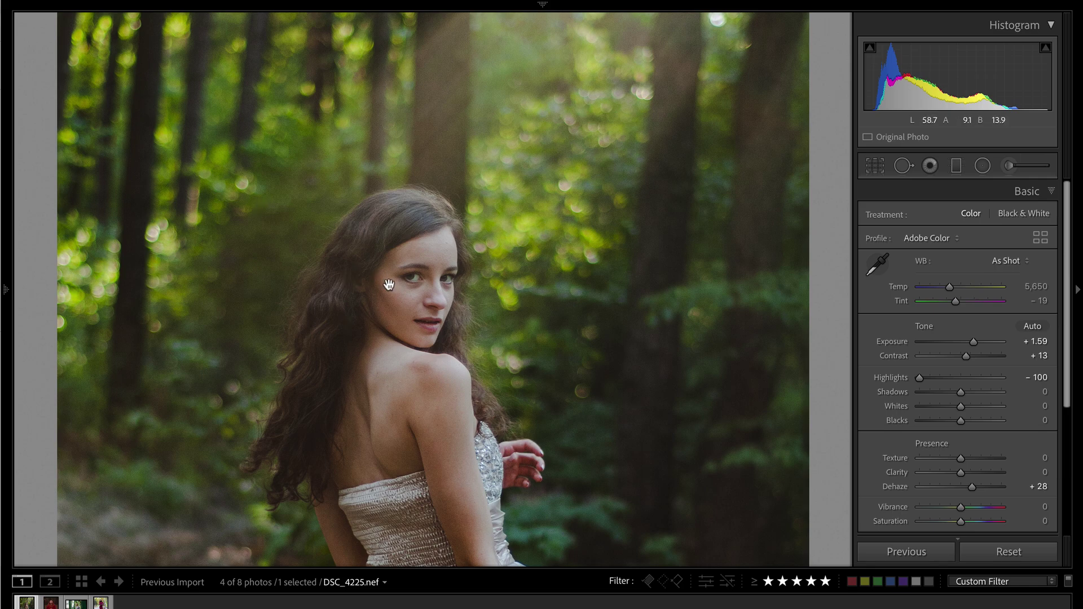
pyautogui.press('\\')
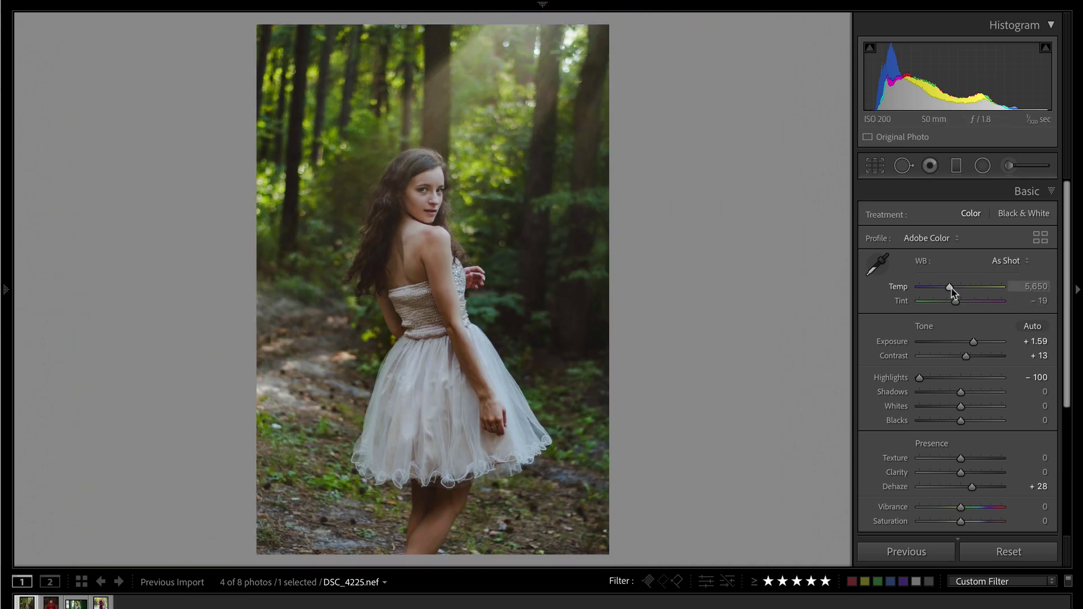
# Warm the white balance to Temp 6,034 and Tint -14, and lower the basic Exposure to +1.49.
pyautogui.moveTo(951, 290); pyautogui.dragTo(959, 302)
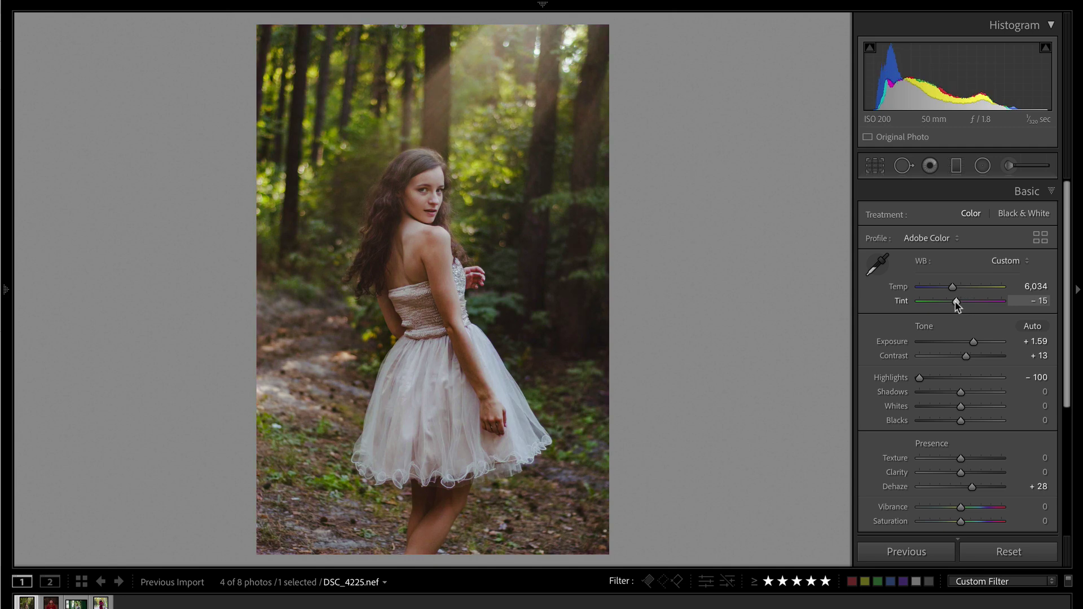
pyautogui.hotkey('ctrl', '[')
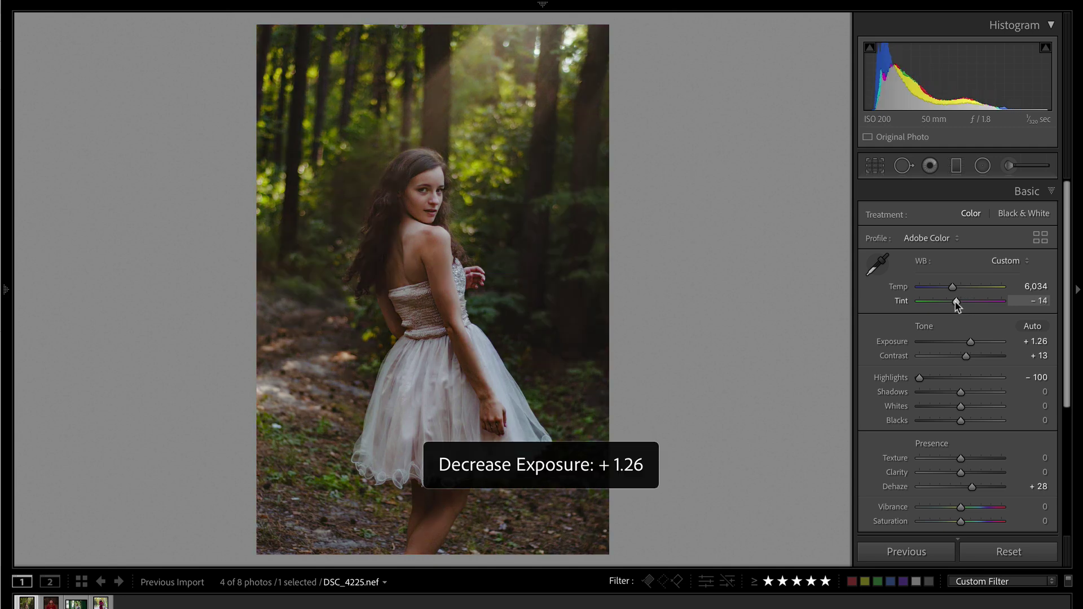
pyautogui.hotkey('ctrl', ']')
pyautogui.press('-')
pyautogui.press('-')
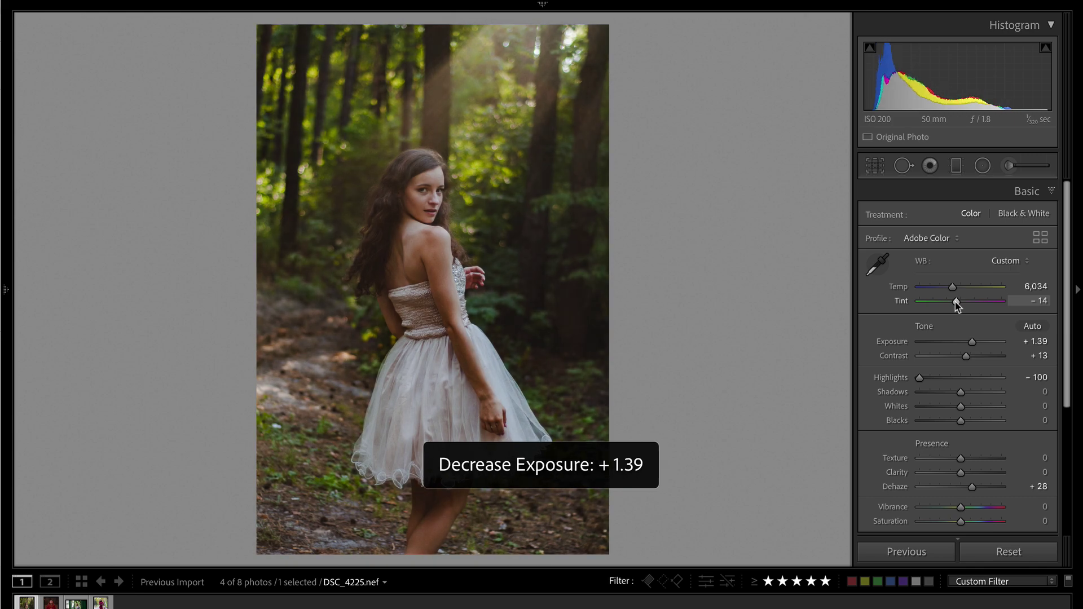
pyautogui.press('=')
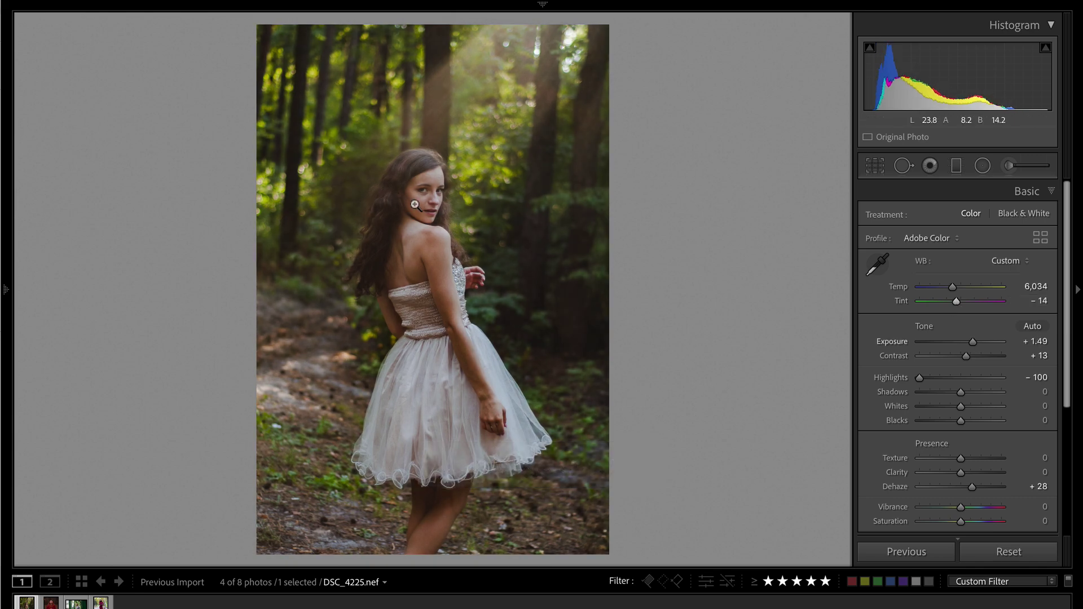
# Paint a second adjustment brush mask over the woman's shoulder and face.
pyautogui.click(453, 263)
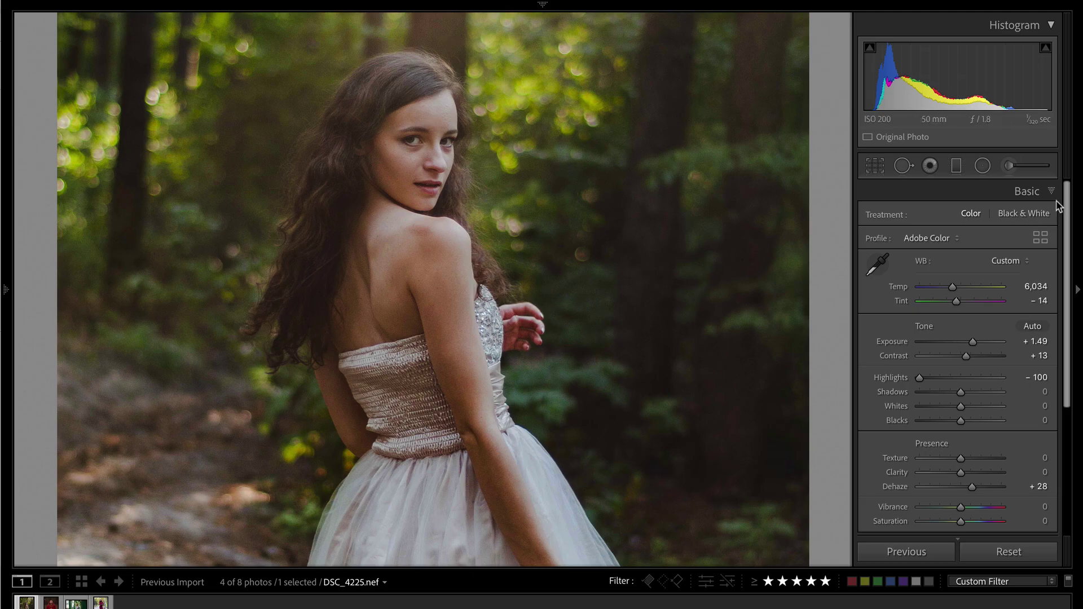
pyautogui.click(1008, 163)
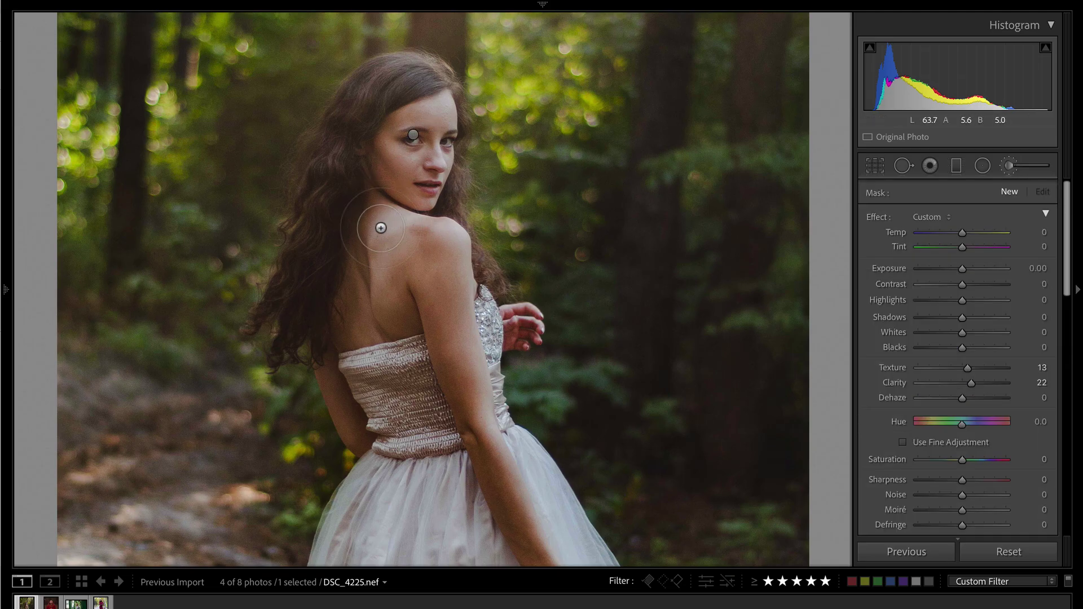
pyautogui.moveTo(372, 229)
pyautogui.mouseDown()
pyautogui.moveTo(440, 241)
pyautogui.moveTo(469, 313)
pyautogui.moveTo(471, 169)
pyautogui.mouseUp()
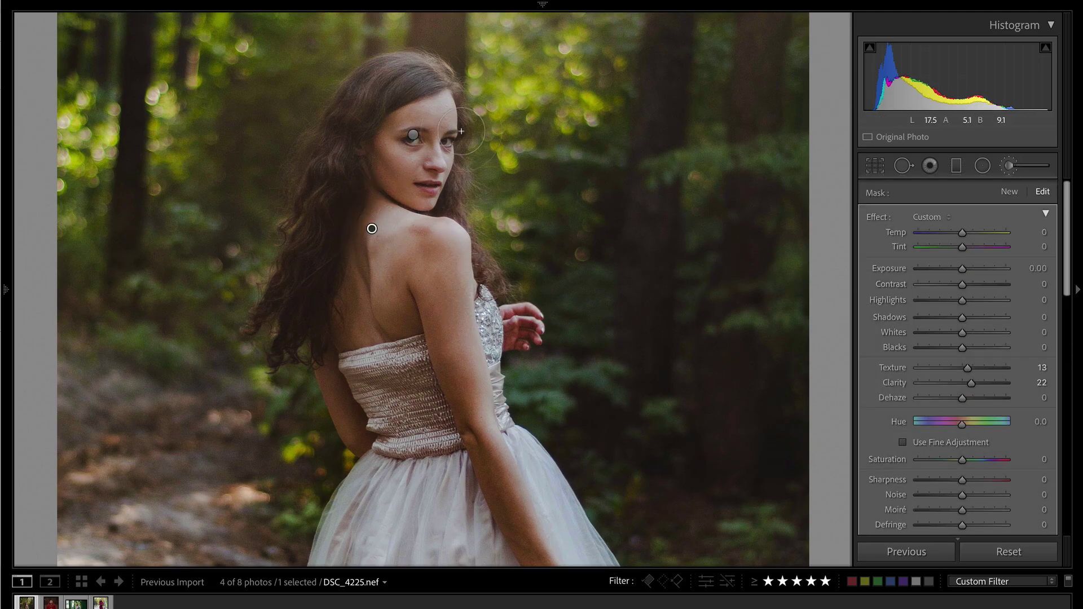
pyautogui.moveTo(442, 108); pyautogui.dragTo(435, 180)
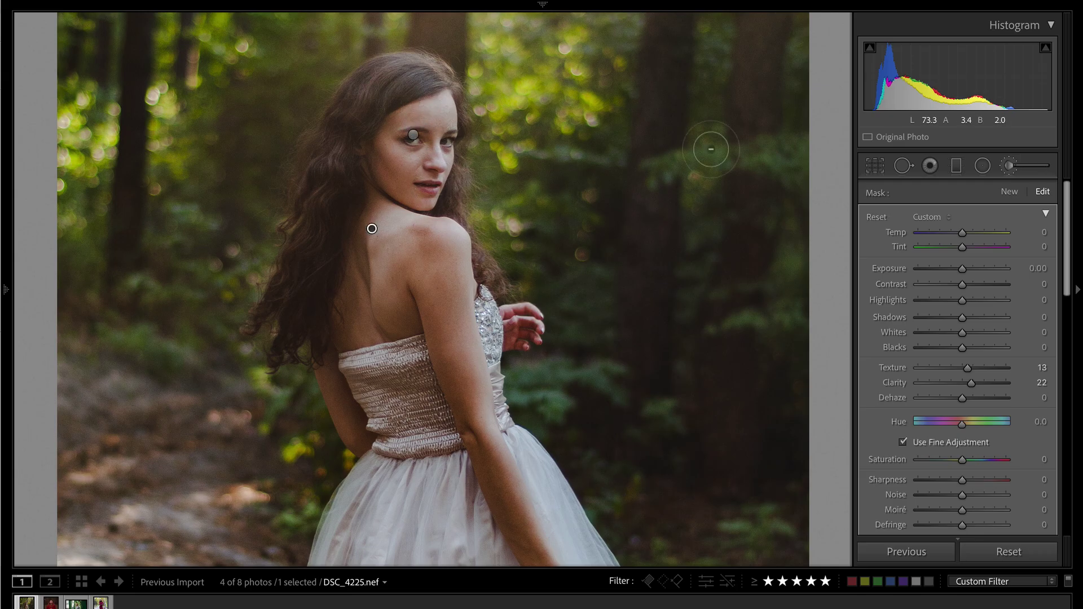
# Reset the shoulder and face mask's sliders, set Highlights to -46 and Exposure to -0.13, and slightly lower Whites.
pyautogui.doubleClick(877, 218)
pyautogui.click(941, 300)
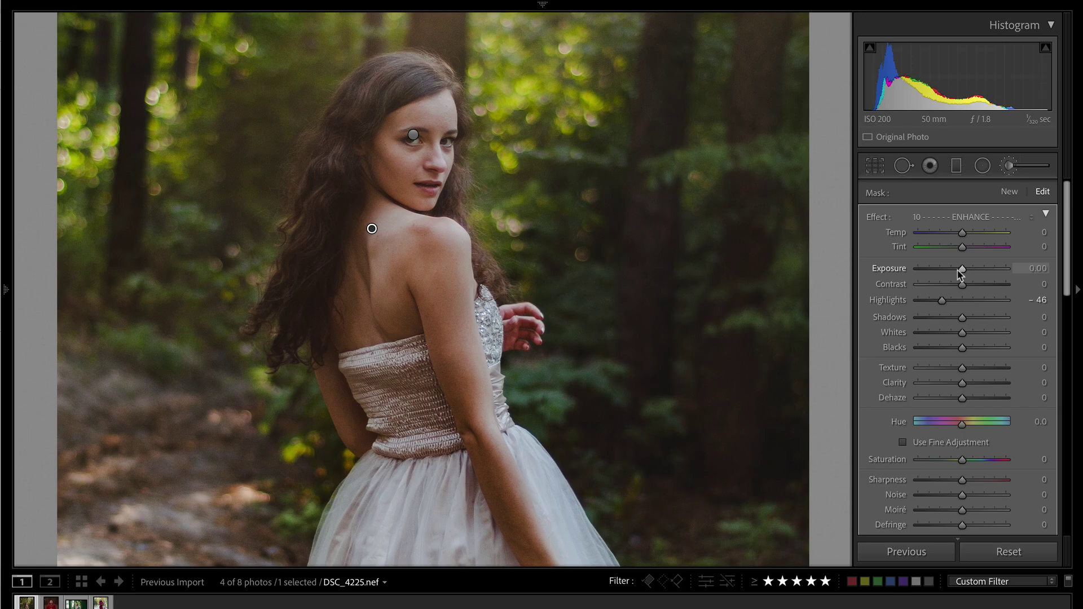
pyautogui.moveTo(961, 273); pyautogui.dragTo(959, 273)
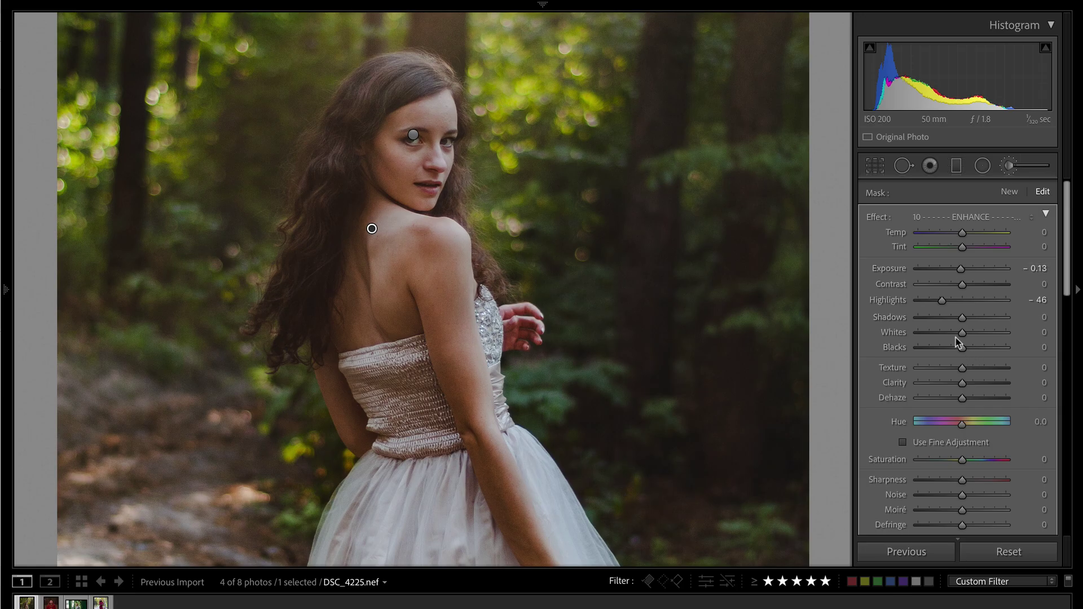
pyautogui.moveTo(959, 334)
pyautogui.mouseDown()
pyautogui.moveTo(948, 334)
pyautogui.moveTo(957, 337)
pyautogui.mouseUp()
# Delete the shoulder and face brush adjustment for comparison, restore it, and close the brush.
pyautogui.press('Delete')
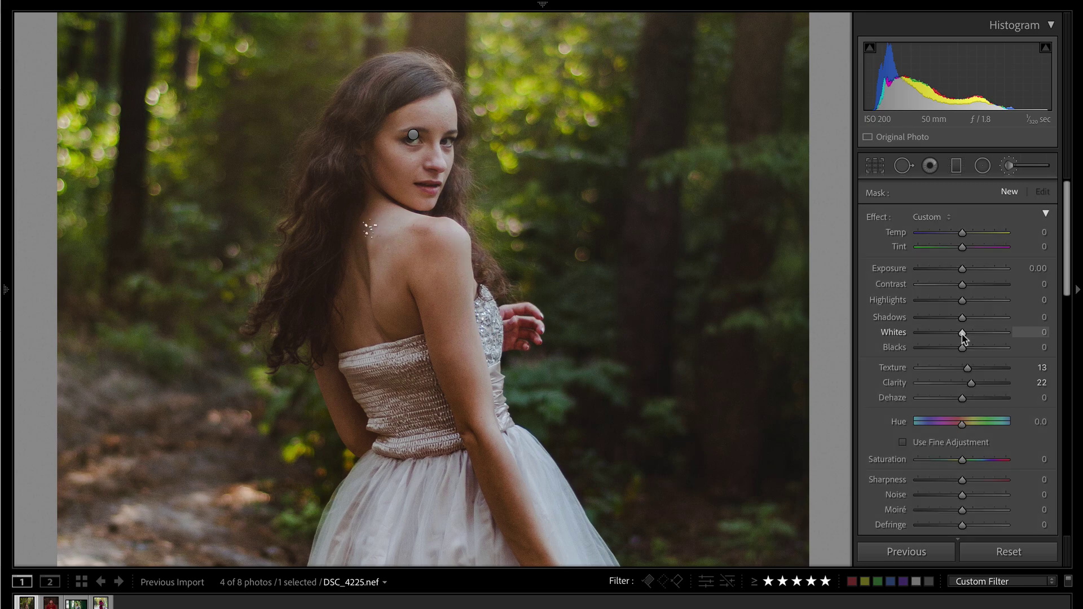
pyautogui.hotkey('ctrl', 'z')
pyautogui.press('k')
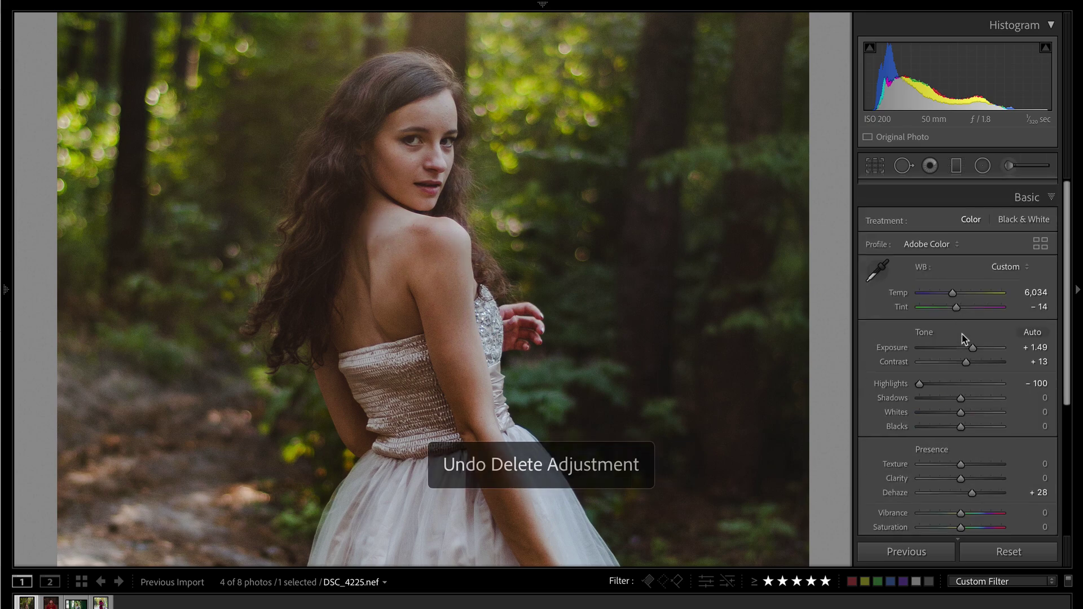
# Paint a third adjustment brush mask around the dress bodice and the woman's arm.
pyautogui.click(613, 536)
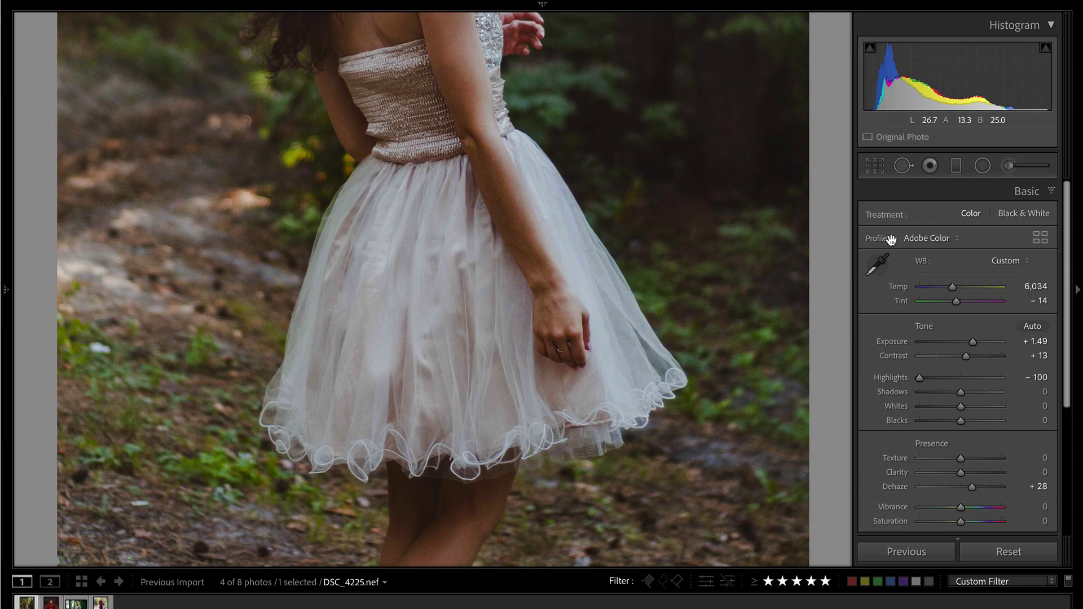
pyautogui.click(1010, 166)
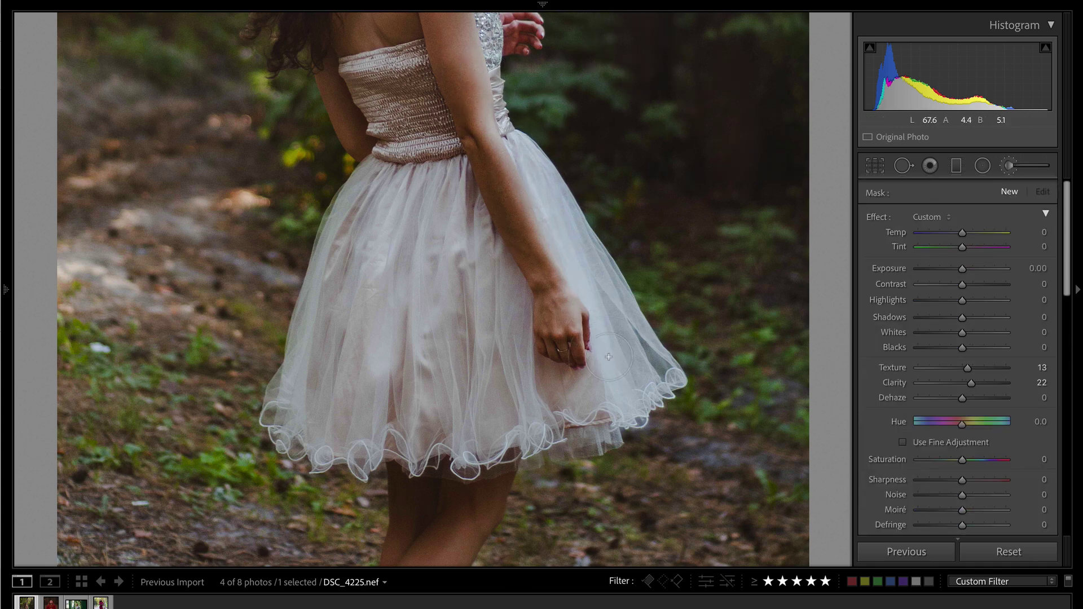
pyautogui.click(482, 70)
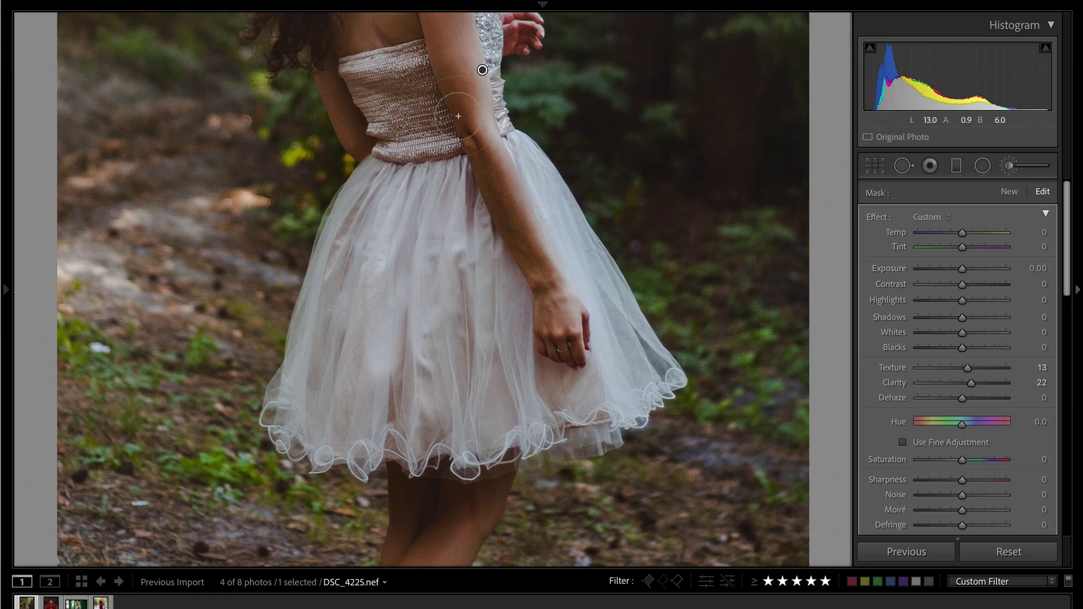
# Reset the bodice and arm mask's sliders, set Contrast to -60, Shadows to 29 and Whites to -11, and close the brush.
pyautogui.press('alt')
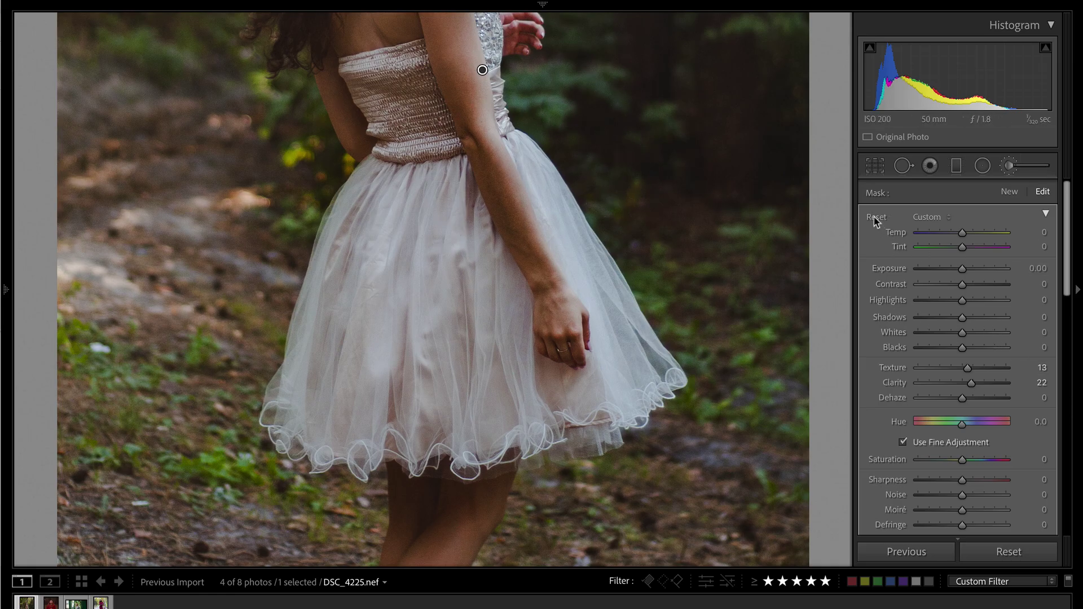
pyautogui.keyDown('alt'); pyautogui.click(876, 219); pyautogui.keyUp('alt')
pyautogui.click(937, 285)
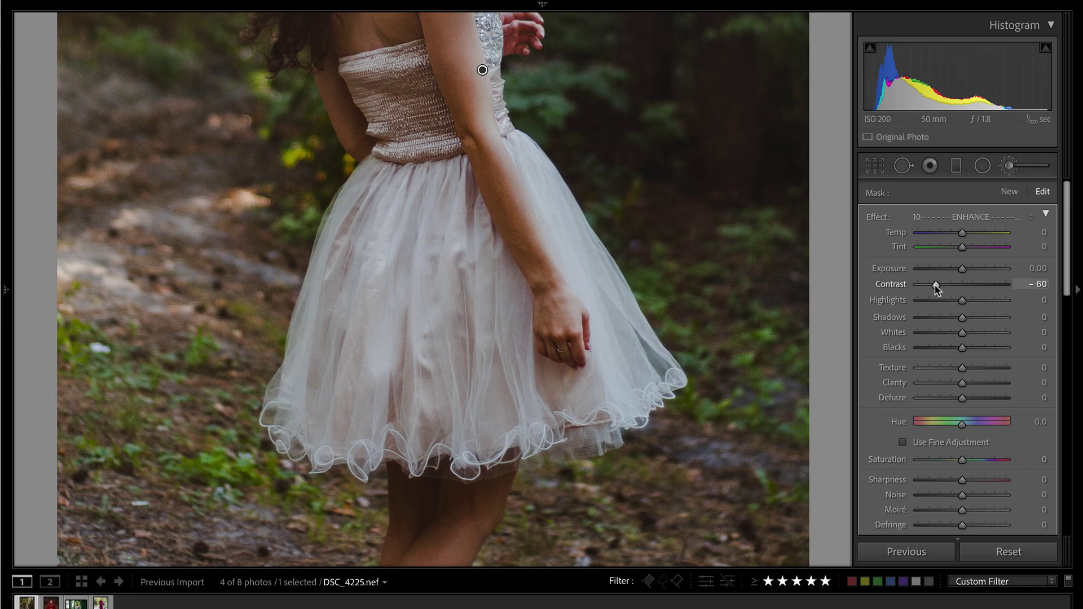
pyautogui.moveTo(961, 317)
pyautogui.mouseDown()
pyautogui.moveTo(975, 319)
pyautogui.moveTo(953, 337)
pyautogui.mouseUp()
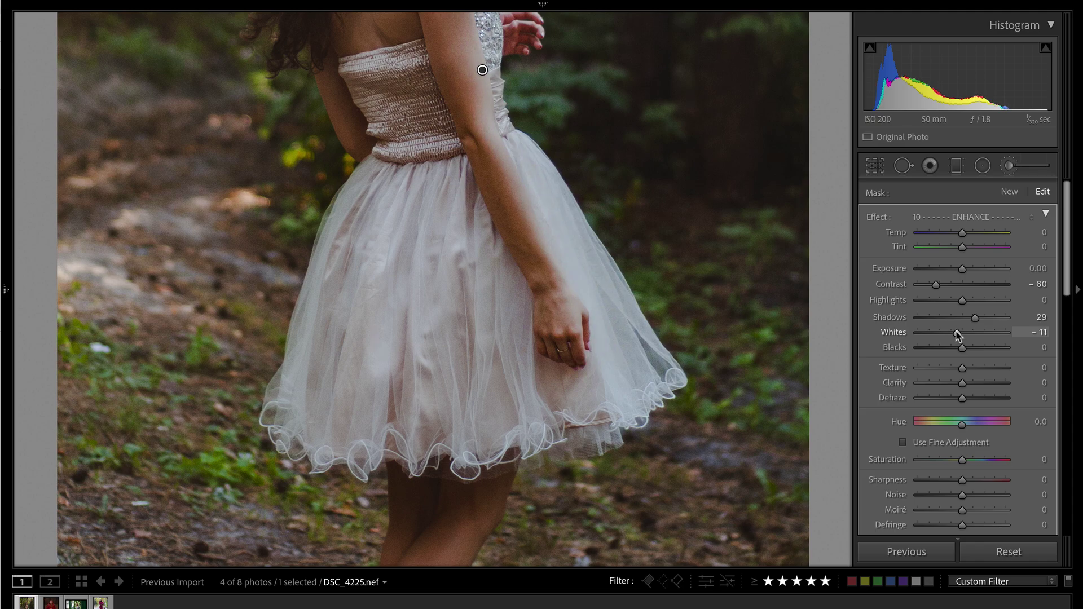
pyautogui.press('k')
# View the whole photo and set the basic Contrast to +18.
pyautogui.click(610, 269)
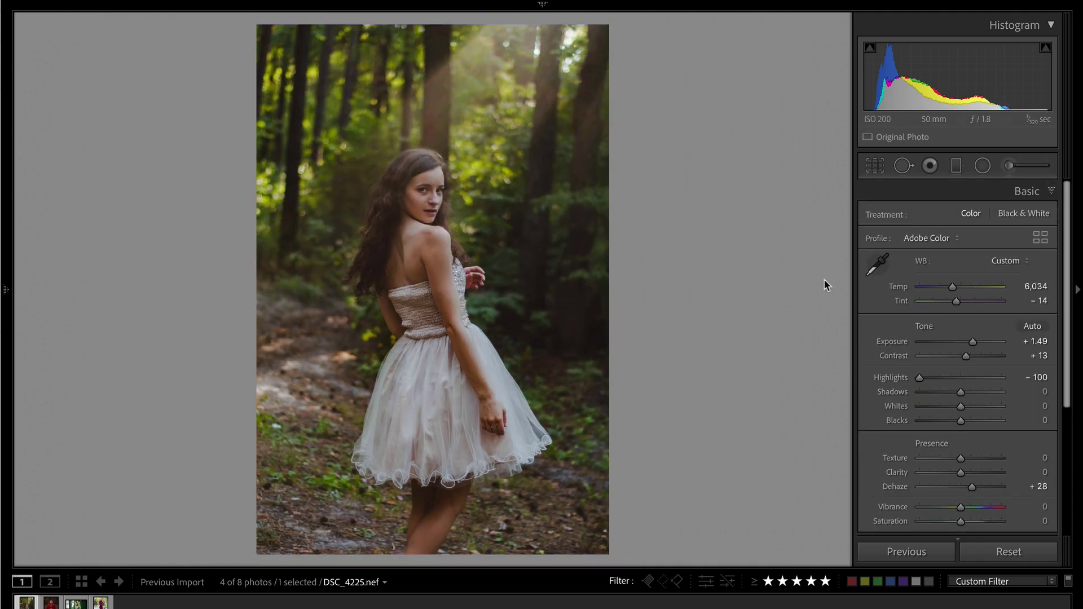
pyautogui.moveTo(966, 357); pyautogui.dragTo(969, 361)
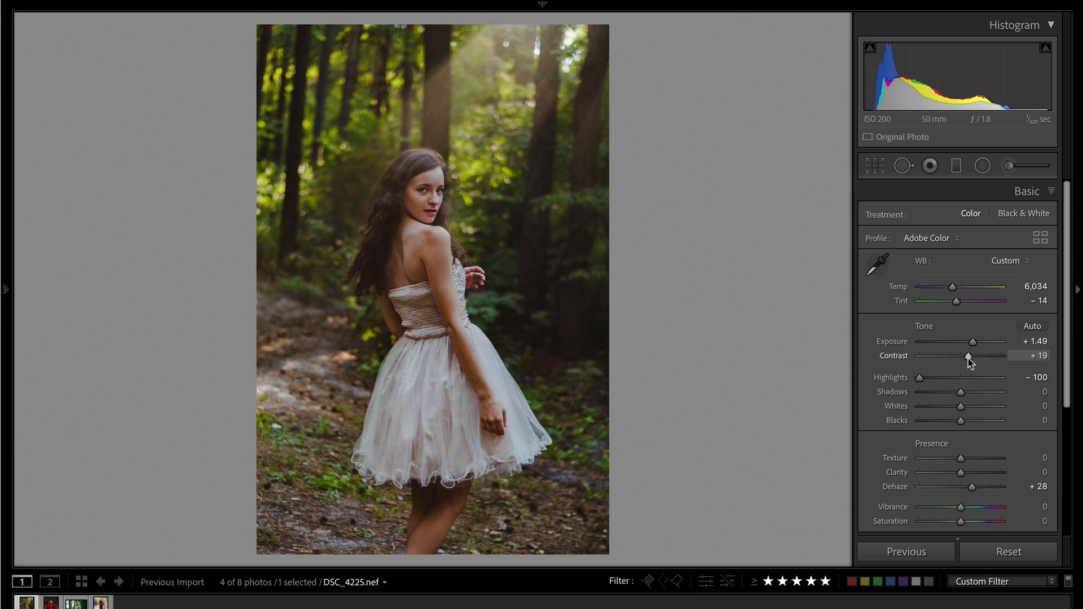
# Shift the HSL hues, setting Yellow to -36 and Green to -26.
pyautogui.scroll(-3, 982, 395)
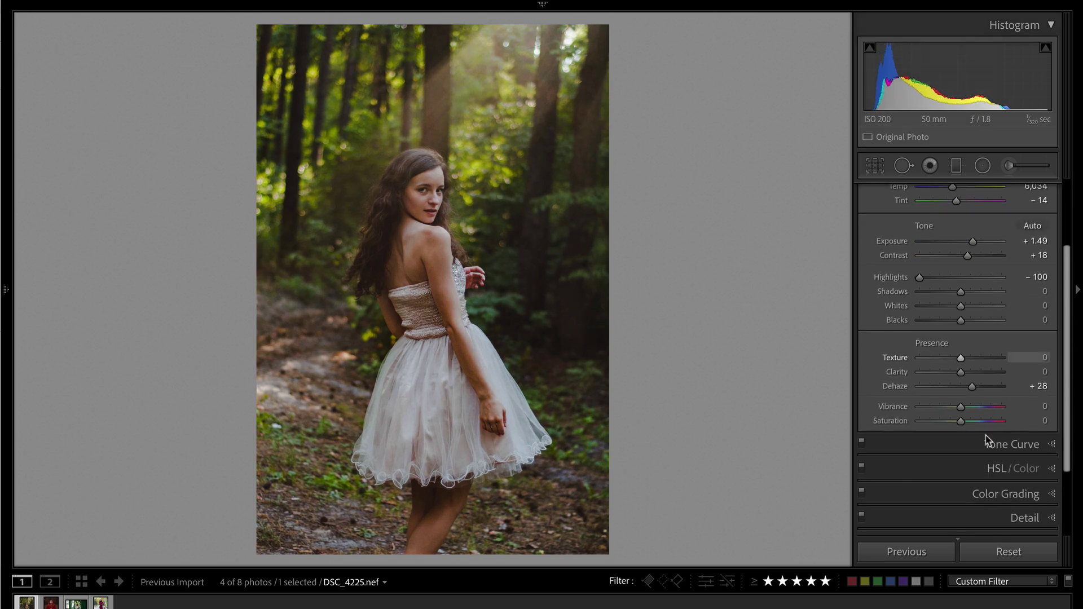
pyautogui.click(988, 472)
pyautogui.click(878, 236)
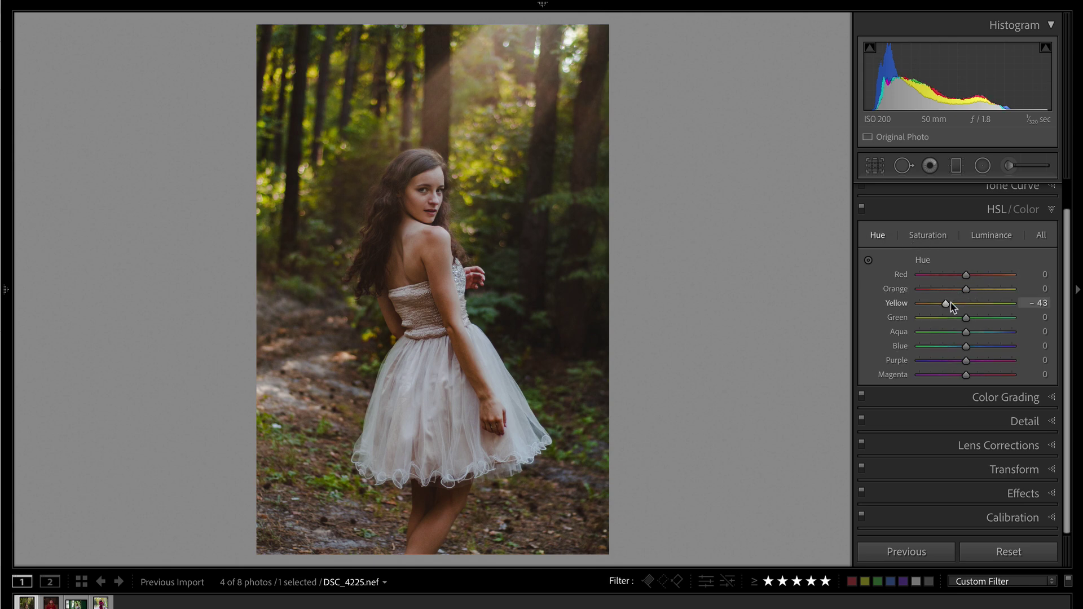
pyautogui.moveTo(952, 306); pyautogui.dragTo(955, 305)
pyautogui.click(954, 317)
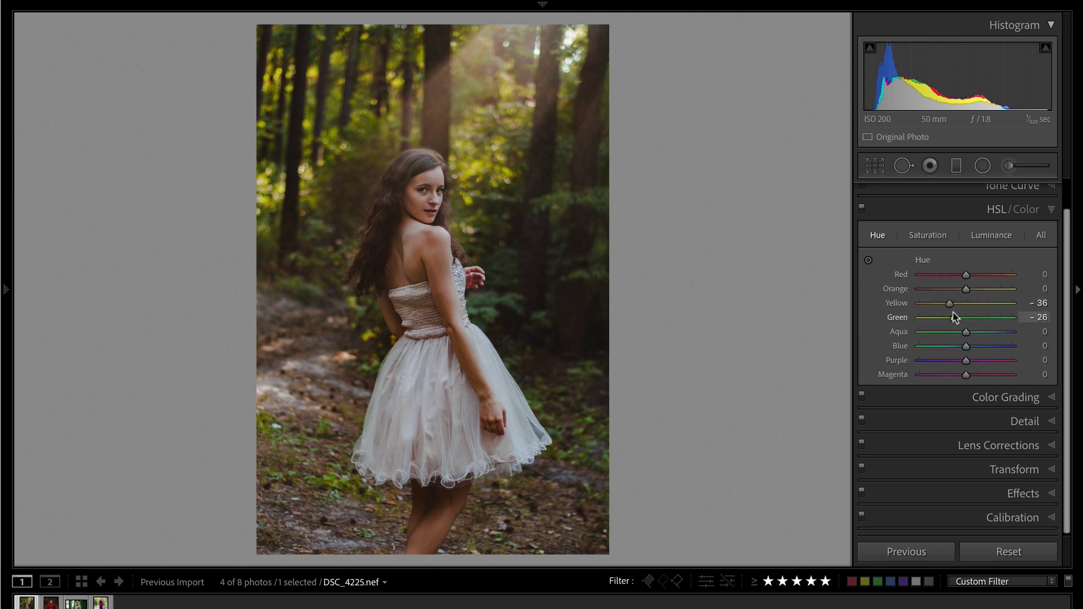
# Reduce the HSL saturation, setting Green to -12 and Yellow to -17.
pyautogui.click(925, 237)
pyautogui.moveTo(946, 307); pyautogui.dragTo(961, 321)
pyautogui.click(950, 318)
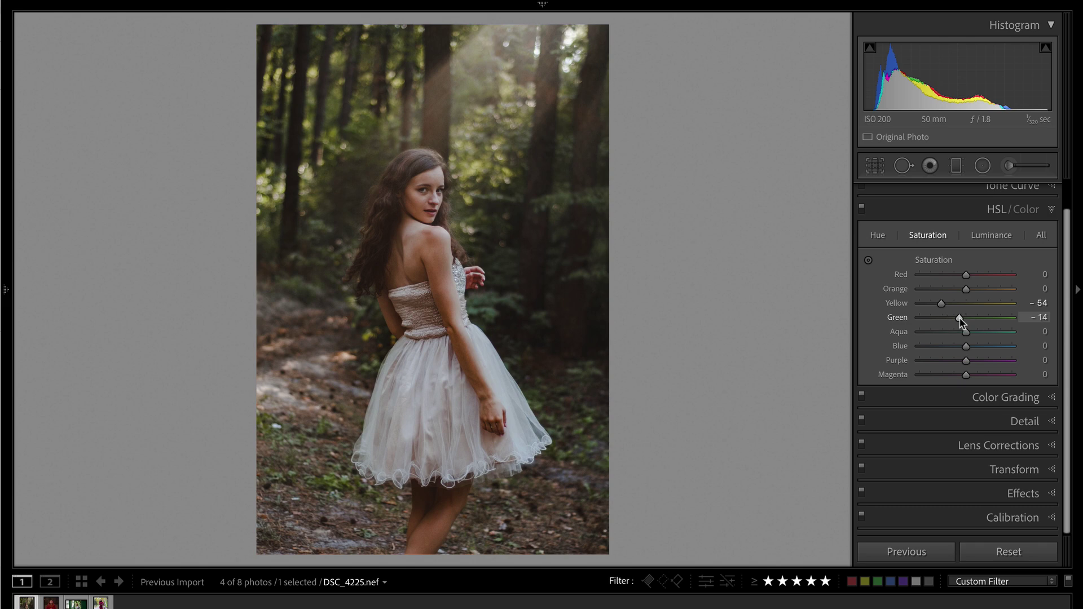
pyautogui.click(958, 305)
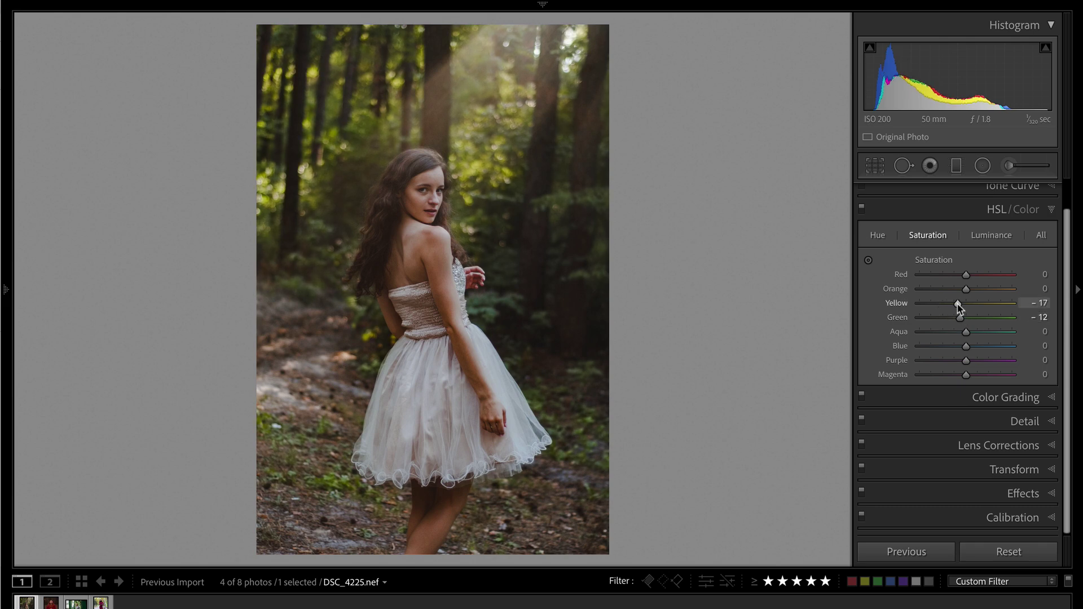
# Set the HSL Yellow hue to -20.
pyautogui.moveTo(957, 307)
pyautogui.mouseDown()
pyautogui.moveTo(870, 312)
pyautogui.moveTo(1014, 303)
pyautogui.moveTo(854, 307)
pyautogui.moveTo(1015, 303)
pyautogui.moveTo(943, 305)
pyautogui.moveTo(957, 305)
pyautogui.mouseUp()
pyautogui.click(878, 235)
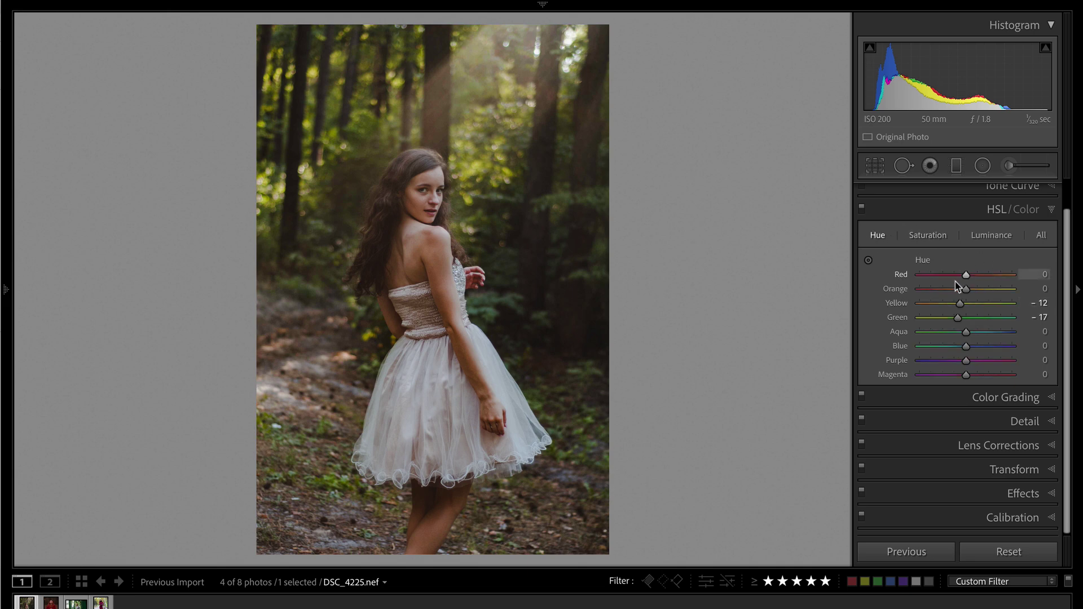
pyautogui.moveTo(960, 305)
pyautogui.mouseDown()
pyautogui.moveTo(940, 307)
pyautogui.moveTo(957, 305)
pyautogui.mouseUp()
# Paint a new adjustment brush mask over the forest background, try an Exposure of -0.36 on it, and reset its sliders.
pyautogui.click(1008, 166)
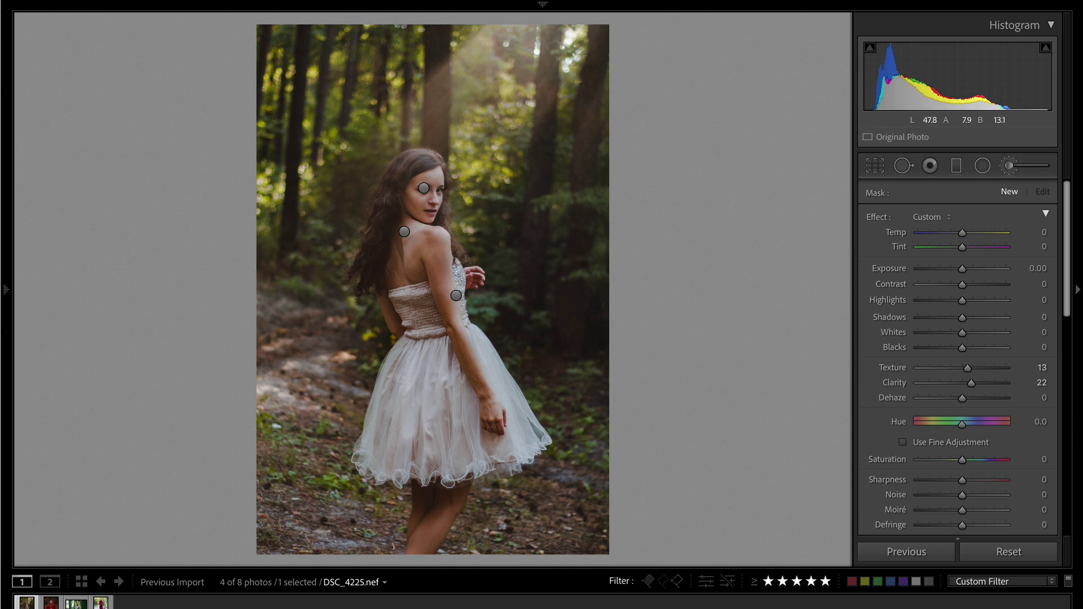
pyautogui.moveTo(279, 350)
pyautogui.mouseDown()
pyautogui.moveTo(395, 39)
pyautogui.moveTo(428, 41)
pyautogui.mouseUp()
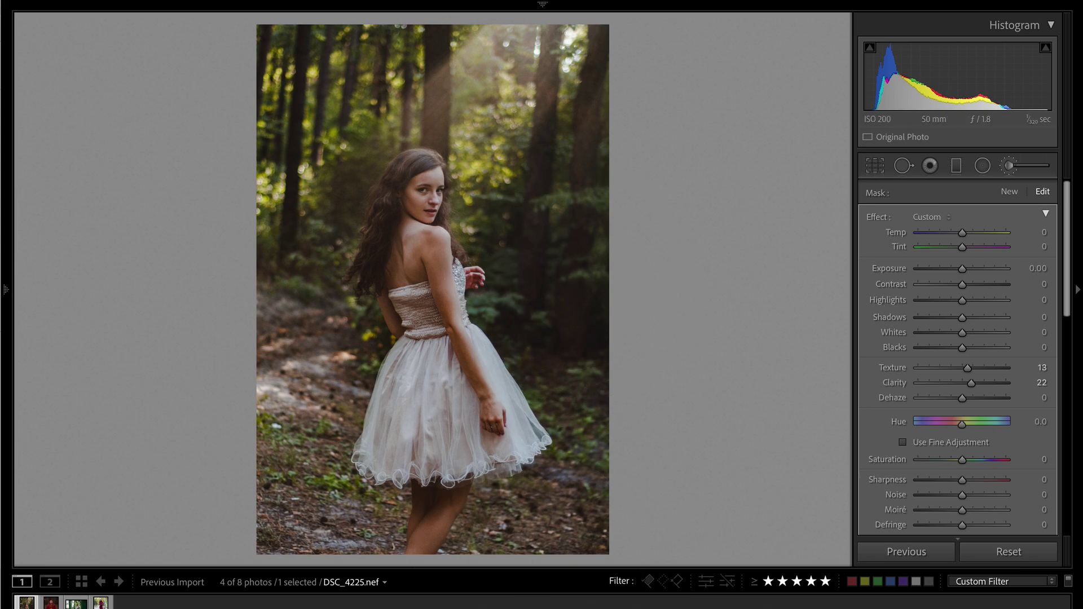
pyautogui.moveTo(961, 270)
pyautogui.mouseDown()
pyautogui.moveTo(938, 271)
pyautogui.moveTo(953, 272)
pyautogui.mouseUp()
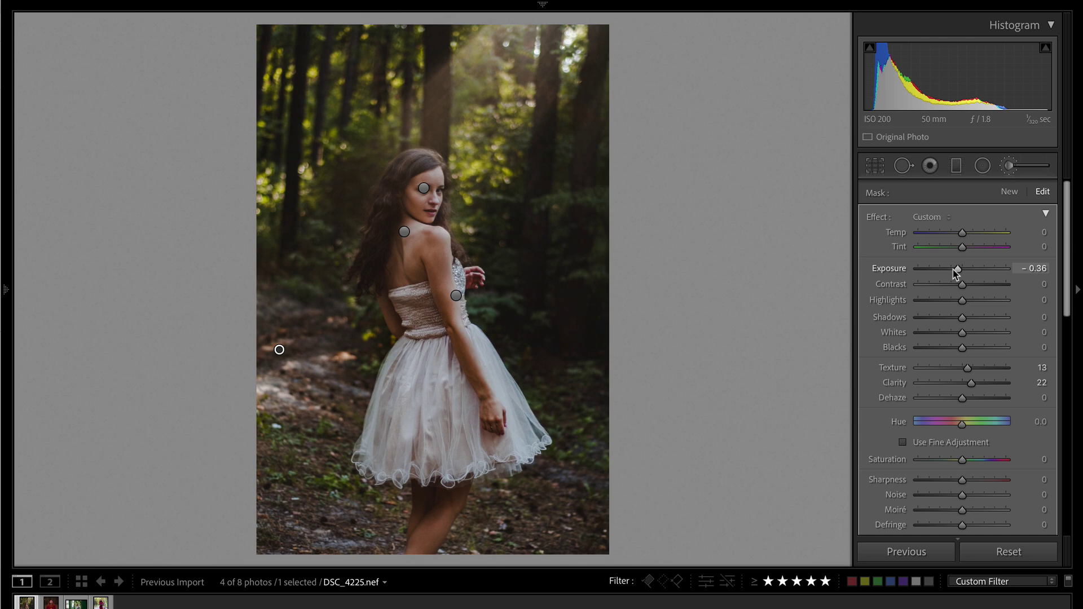
pyautogui.doubleClick(878, 217)
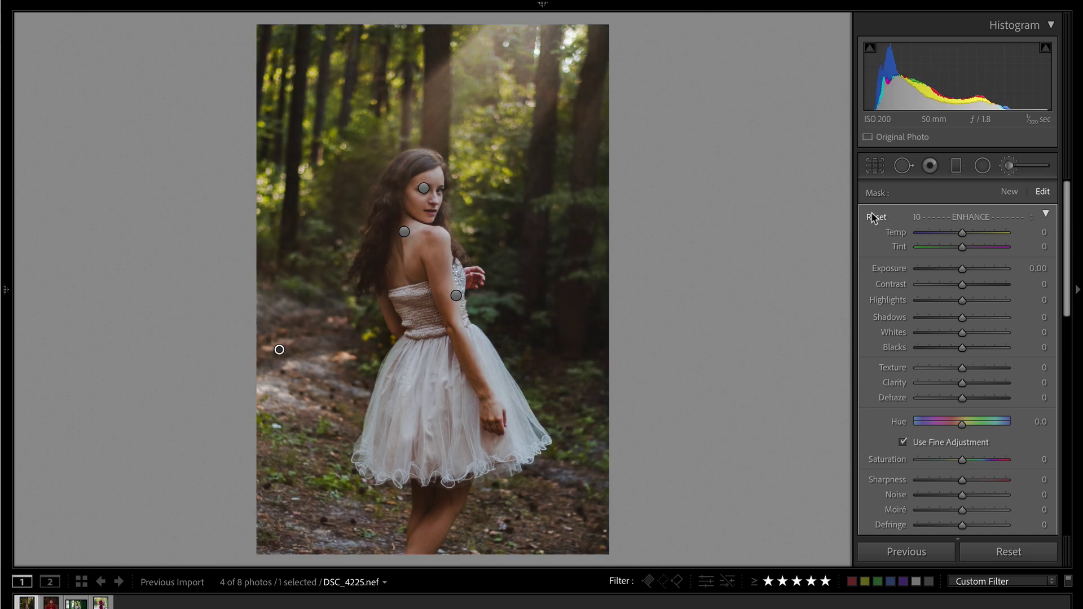
# Set the background mask's Temp to 1 and Dehaze to 26, and close the brush.
pyautogui.moveTo(963, 241)
pyautogui.mouseDown()
pyautogui.moveTo(974, 238)
pyautogui.moveTo(965, 241)
pyautogui.mouseUp()
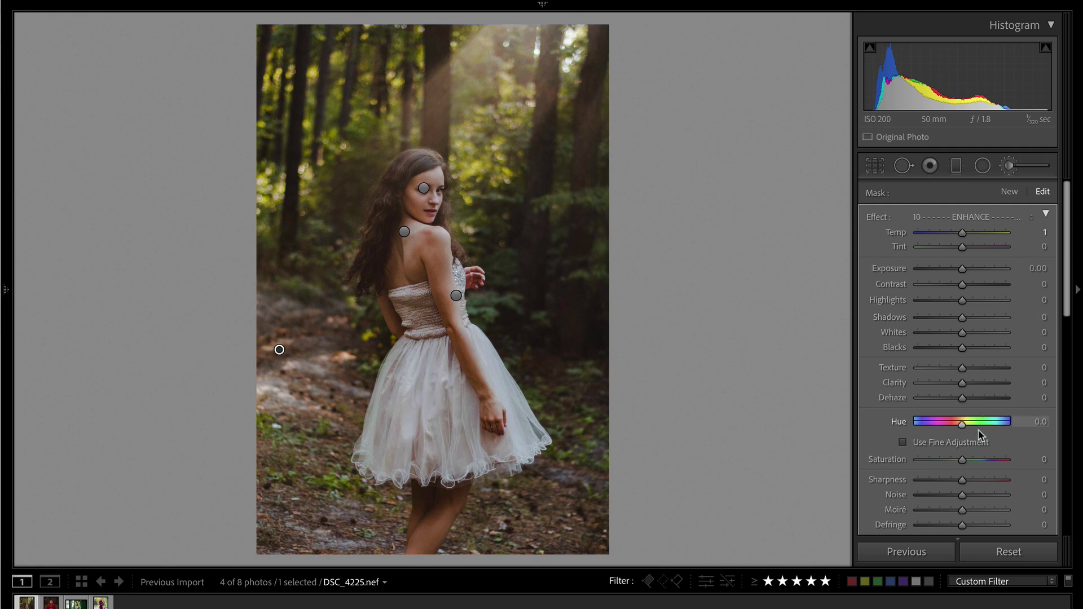
pyautogui.click(974, 398)
pyautogui.moveTo(974, 401)
pyautogui.mouseDown()
pyautogui.moveTo(1006, 399)
pyautogui.moveTo(975, 402)
pyautogui.mouseUp()
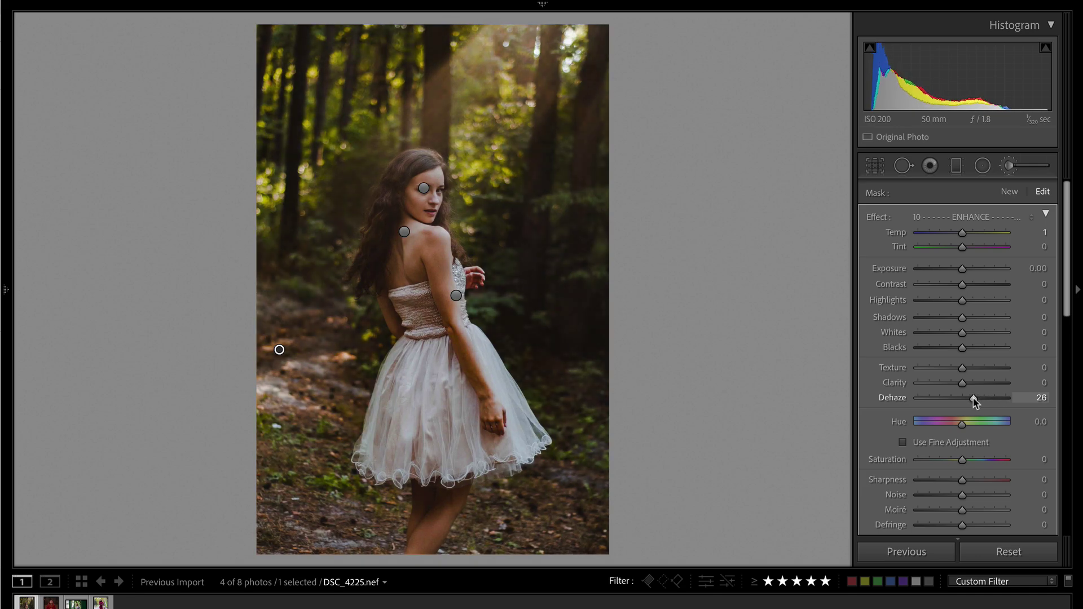
pyautogui.press('k')
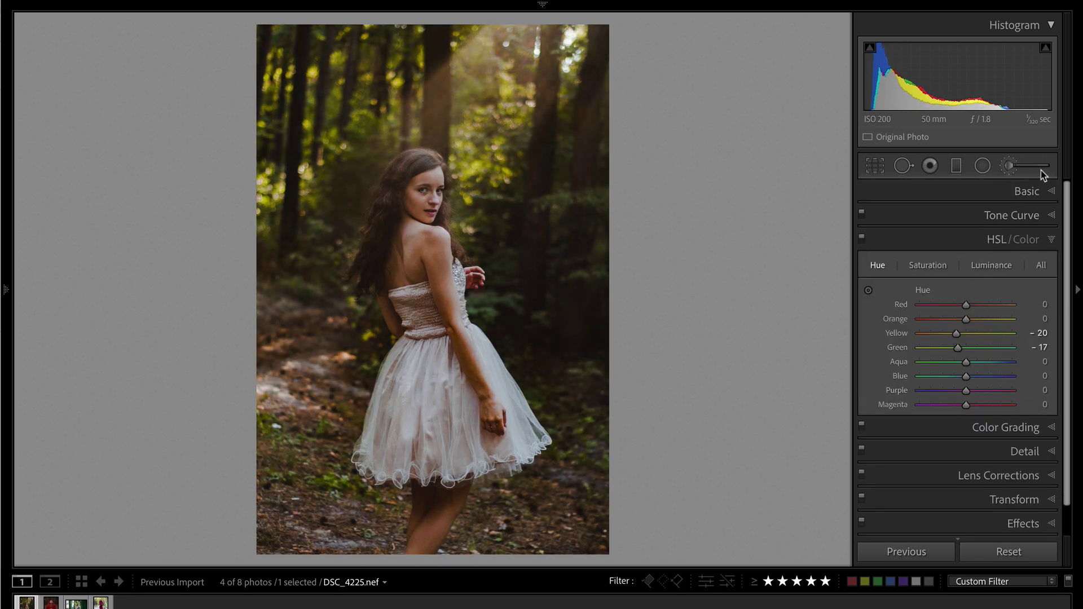
pyautogui.click(1040, 170)
pyautogui.press('k')
# Try a basic Contrast of -18 and a lower Exposure of +1.19, and restore the Exposure to +1.49.
pyautogui.click(1028, 192)
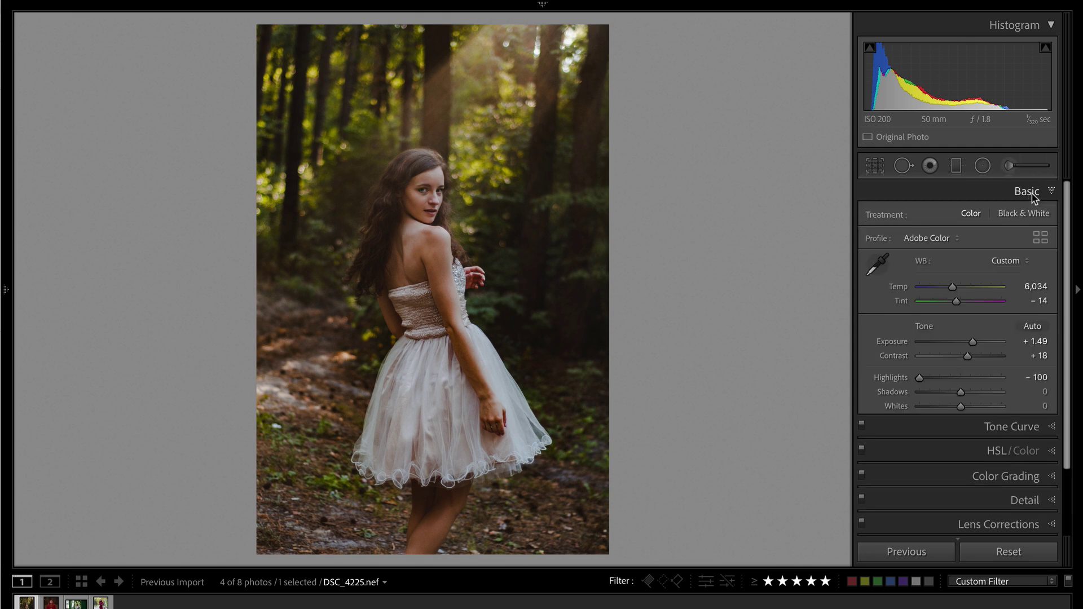
pyautogui.moveTo(967, 358); pyautogui.dragTo(959, 358)
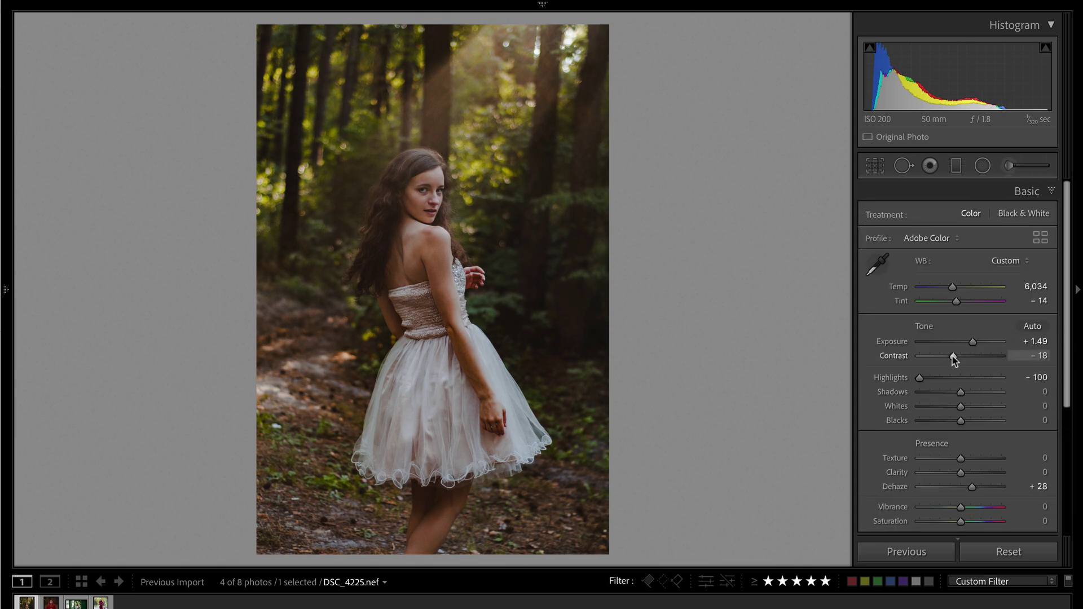
pyautogui.press('-')
pyautogui.press('-')
pyautogui.press('-')
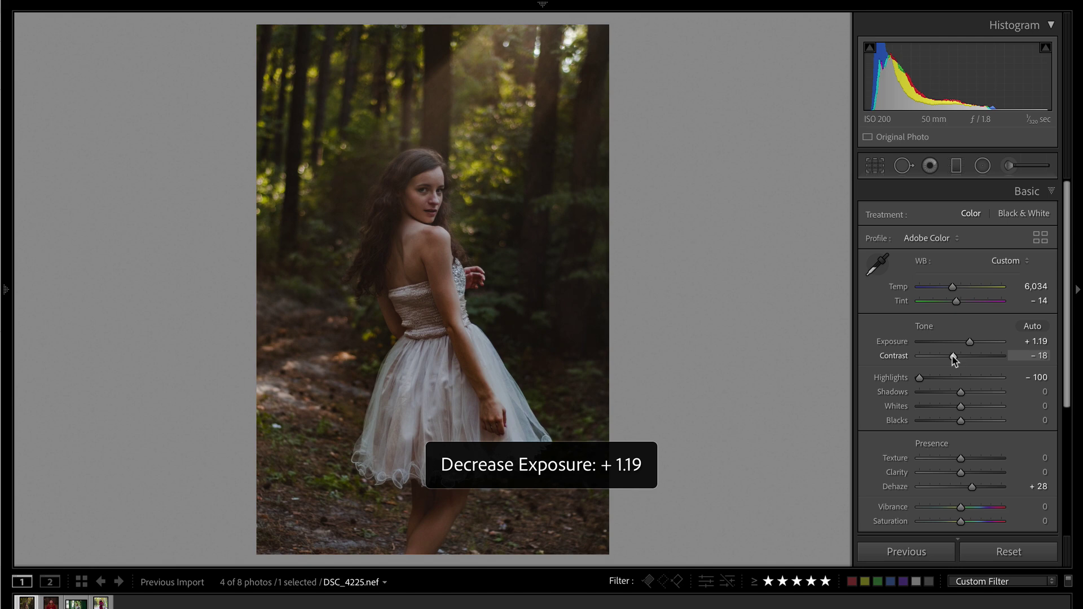
pyautogui.press('=')
pyautogui.press('=')
pyautogui.press('=')
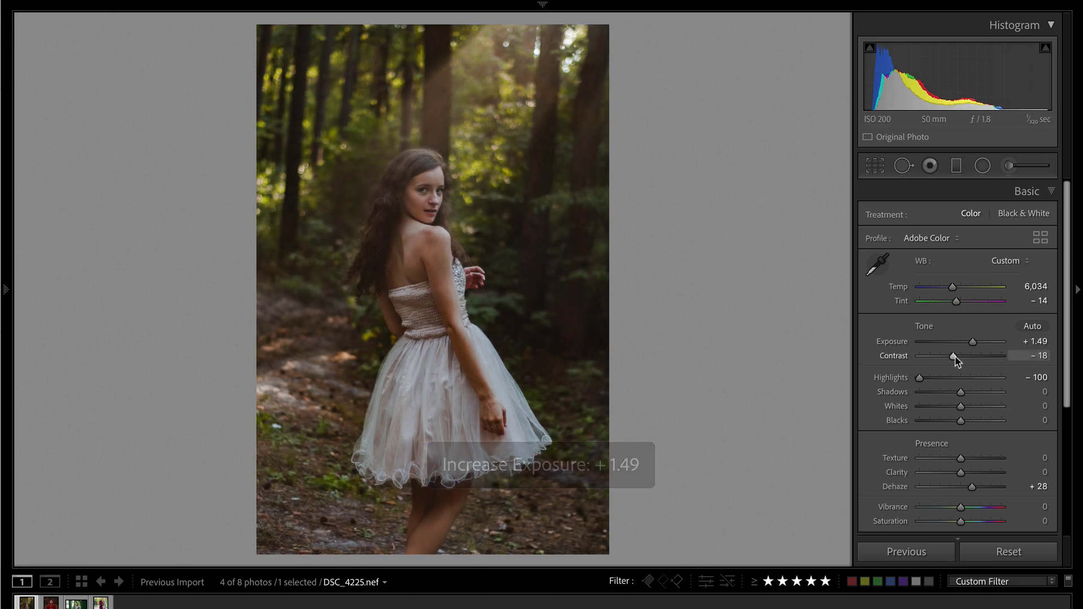
# Set the basic Contrast to -14, Highlights to -65 and Whites to +21.
pyautogui.moveTo(955, 358); pyautogui.dragTo(967, 407)
pyautogui.click(973, 407)
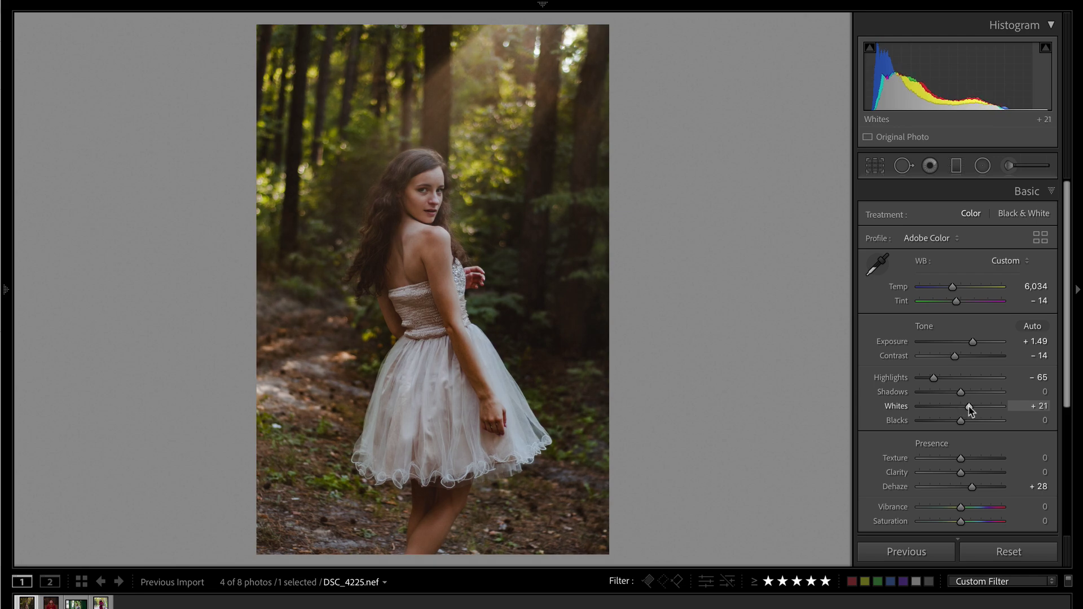
# Lower the basic Exposure to +1.26 and compare the edit with the original photo.
pyautogui.press('\\')
pyautogui.press('\\')
pyautogui.press('-')
pyautogui.press('=')
pyautogui.press('\\')
pyautogui.press('\\')
pyautogui.press('\\')
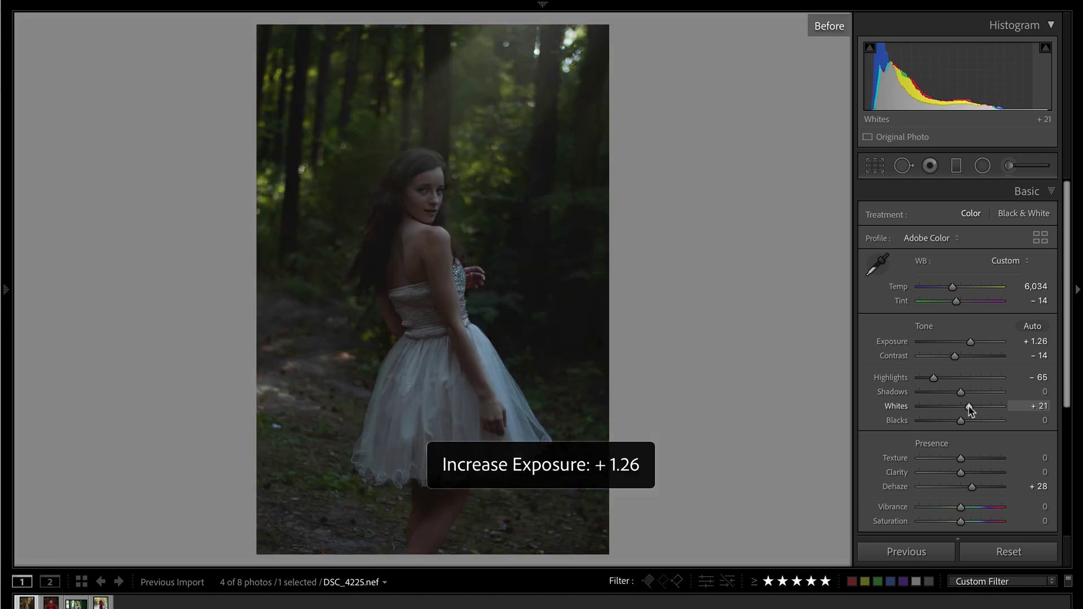
pyautogui.press('\\')
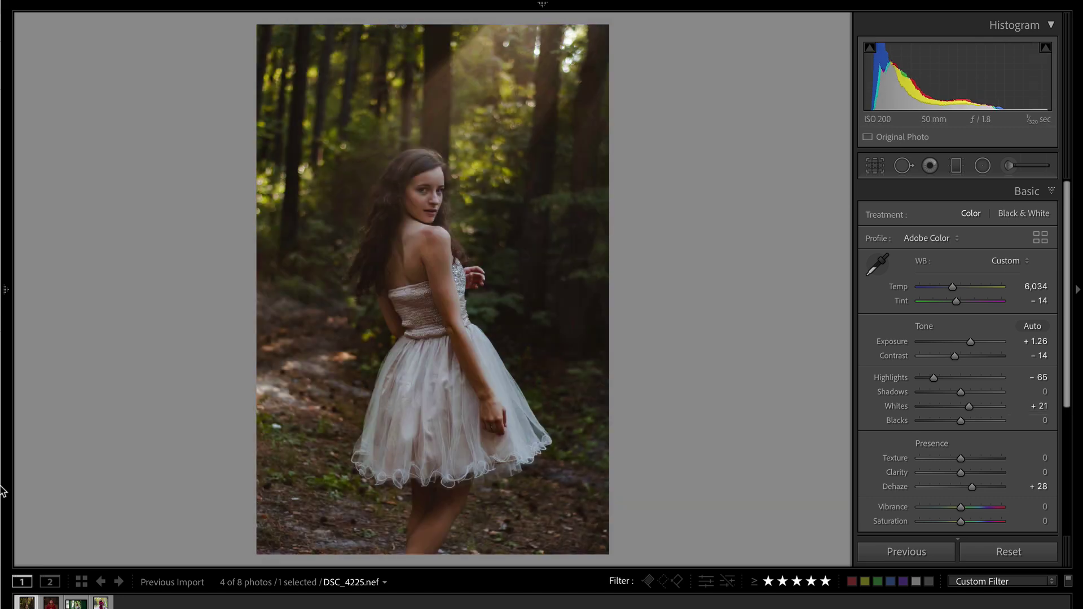
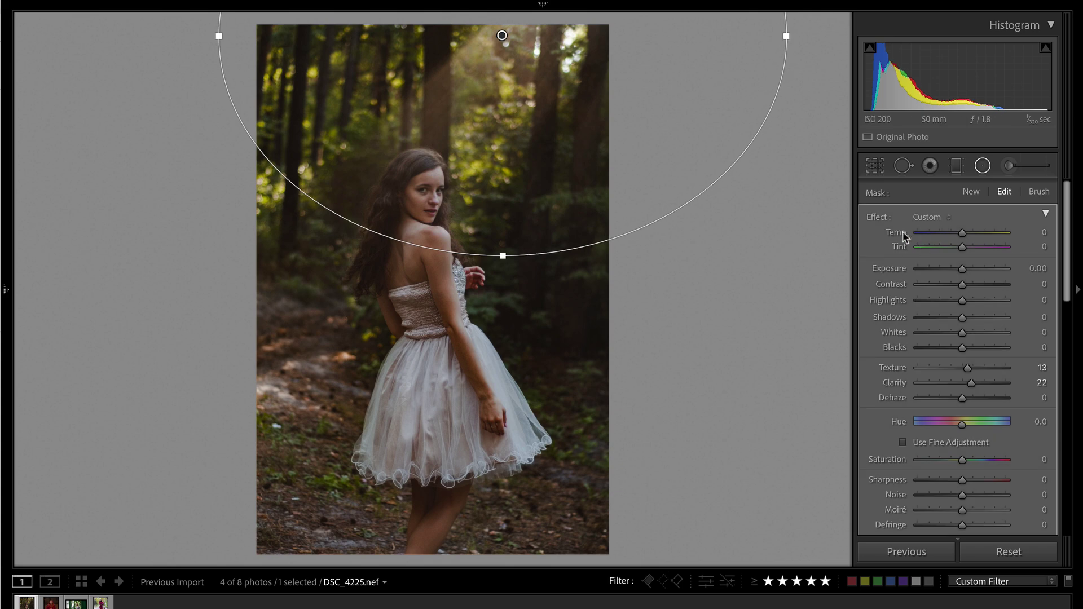
# Reset the sliders of the radial filter over the treetops and apply the Sun Flare Auburn effect preset.
pyautogui.doubleClick(879, 217)
pyautogui.click(953, 218)
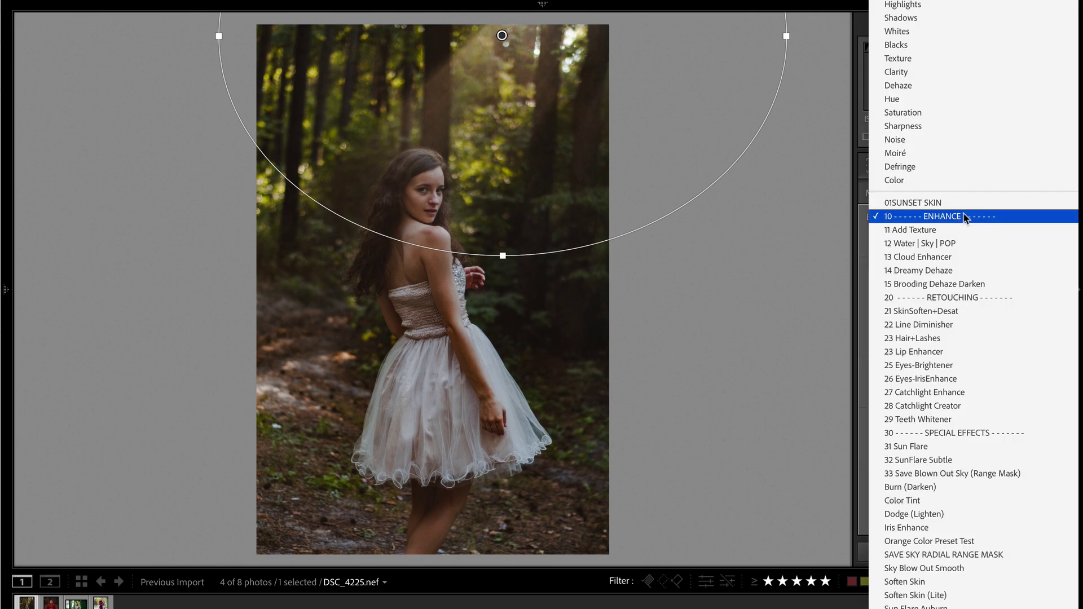
pyautogui.scroll(-2, 959, 324)
pyautogui.click(954, 552)
# Set the sun flare's Dehaze to -53 and move the filter beyond the photo's upper-right corner.
pyautogui.moveTo(604, 256); pyautogui.dragTo(573, 118)
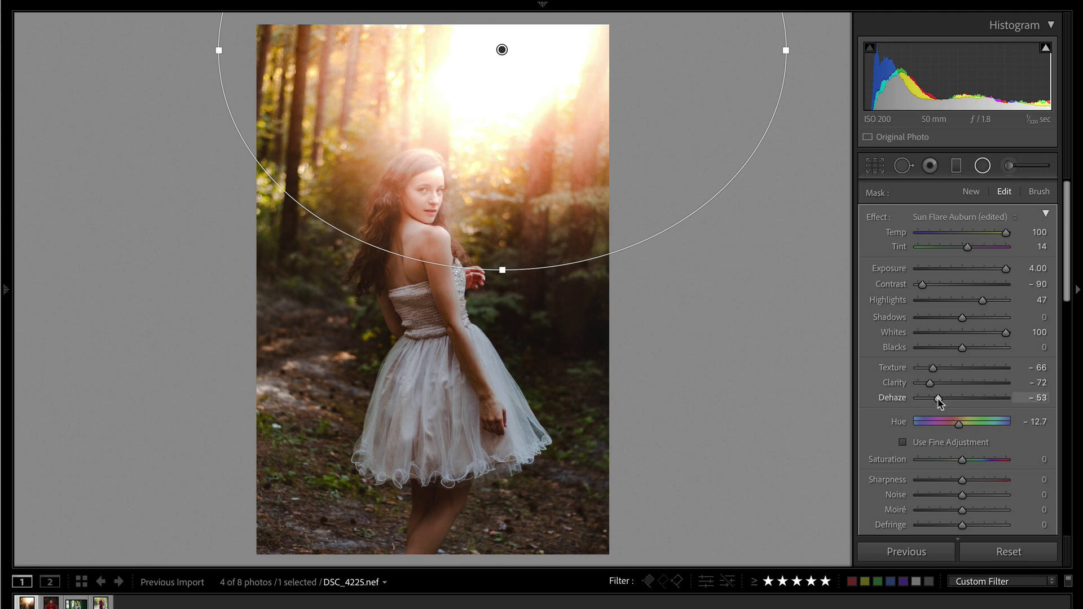
pyautogui.moveTo(948, 398); pyautogui.dragTo(938, 398)
pyautogui.moveTo(574, 140); pyautogui.dragTo(807, 83)
# Reduce the sun flare effect's overall Amount to 35.
pyautogui.click(1047, 215)
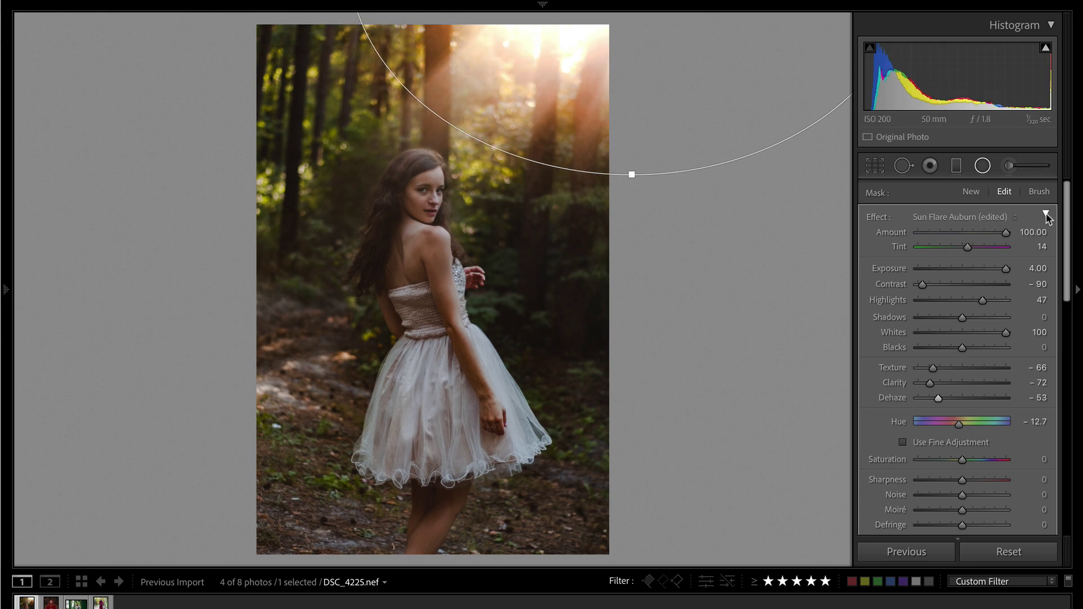
pyautogui.moveTo(970, 234); pyautogui.dragTo(851, 249)
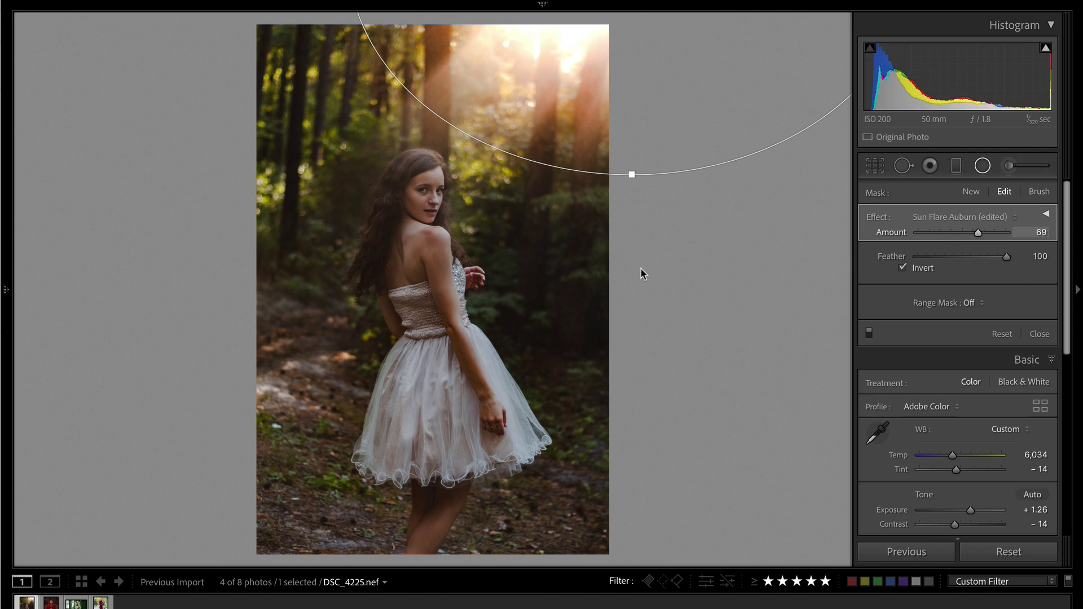
pyautogui.moveTo(935, 241); pyautogui.dragTo(946, 242)
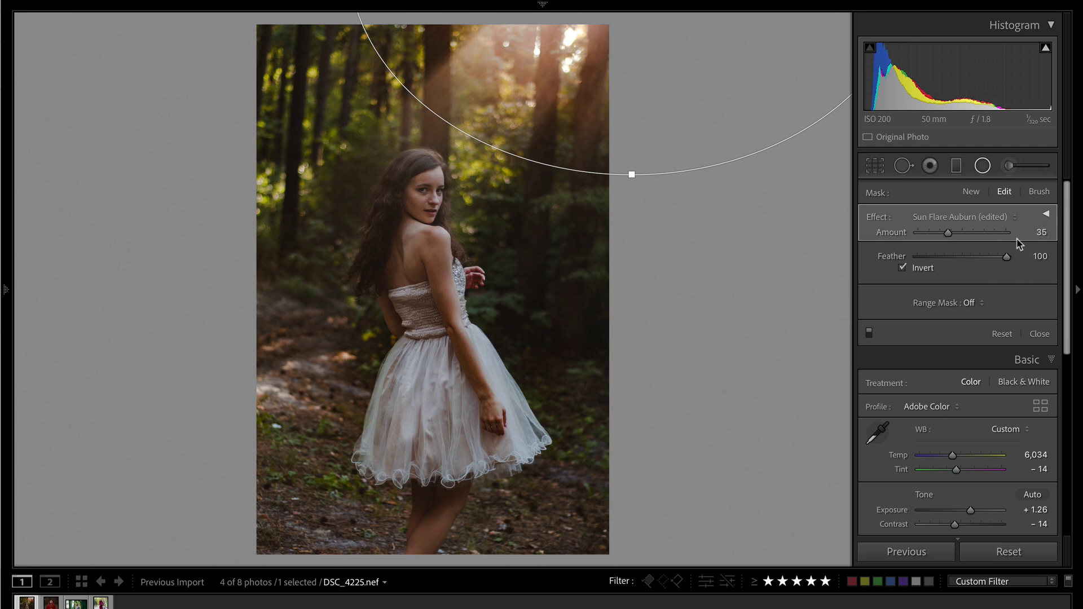
pyautogui.click(1046, 216)
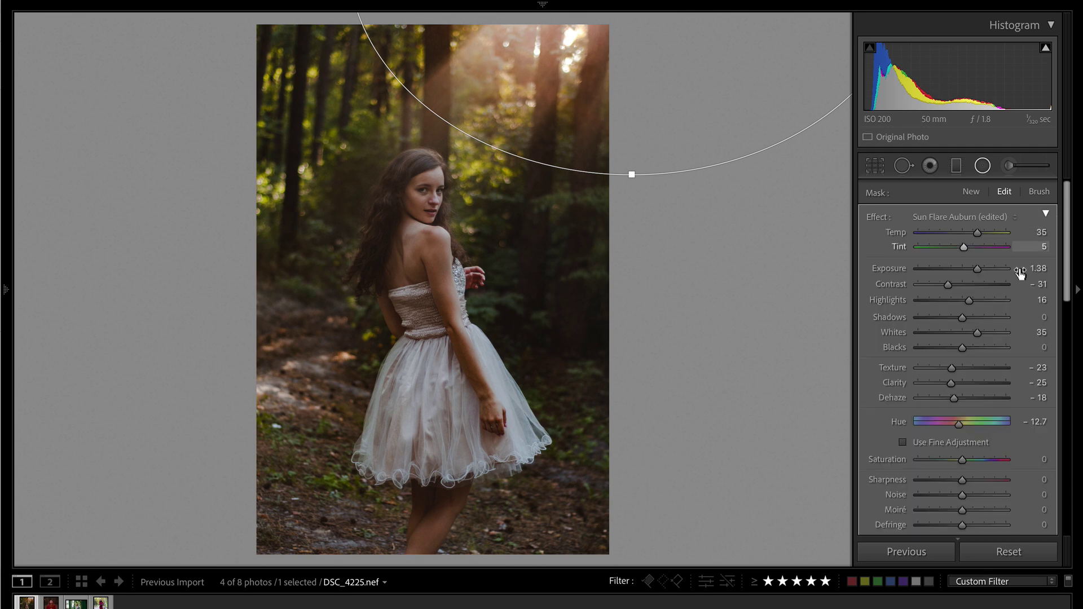
pyautogui.click(1046, 215)
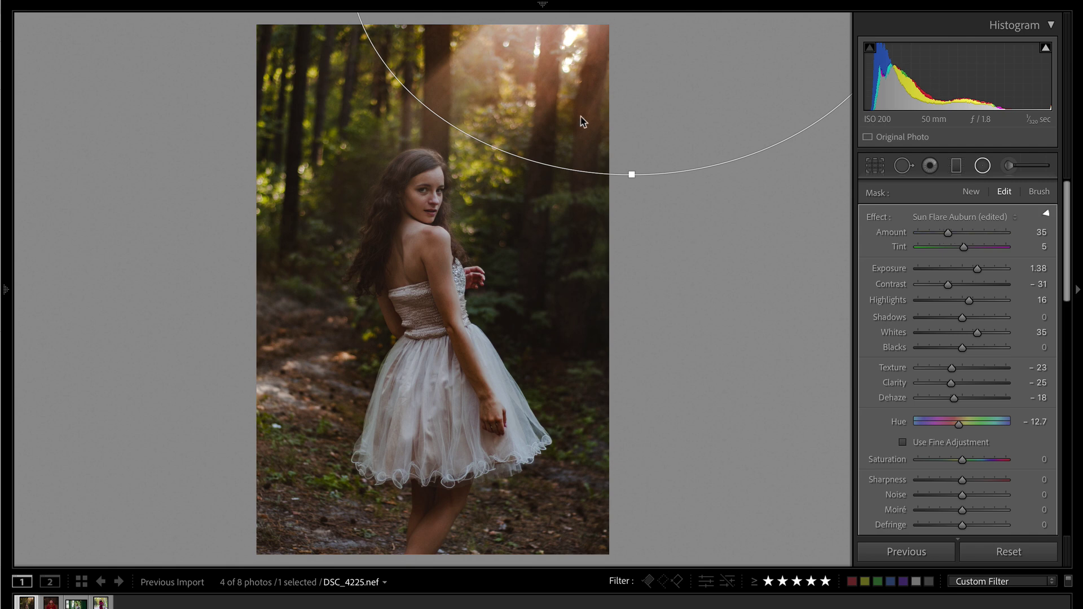
# Move the sun flare inward over the upper-right trees, check the photo without it, and close the radial filter.
pyautogui.moveTo(629, 87); pyautogui.dragTo(593, 117)
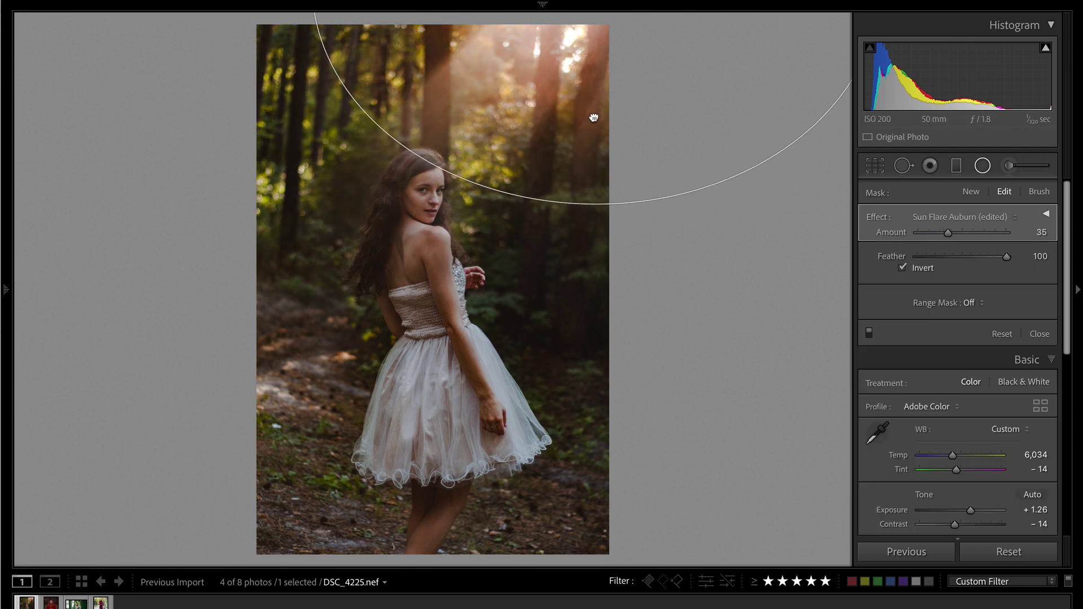
pyautogui.press('Delete')
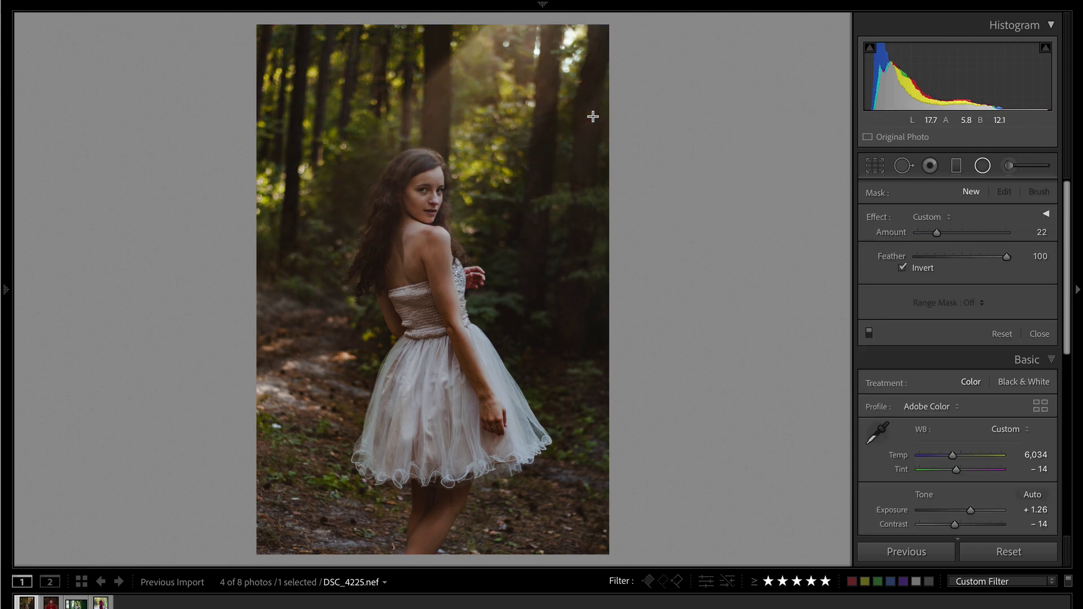
pyautogui.hotkey('ctrl', 'z')
pyautogui.moveTo(594, 116); pyautogui.dragTo(566, 102)
pyautogui.hotkey('shift', 'm')
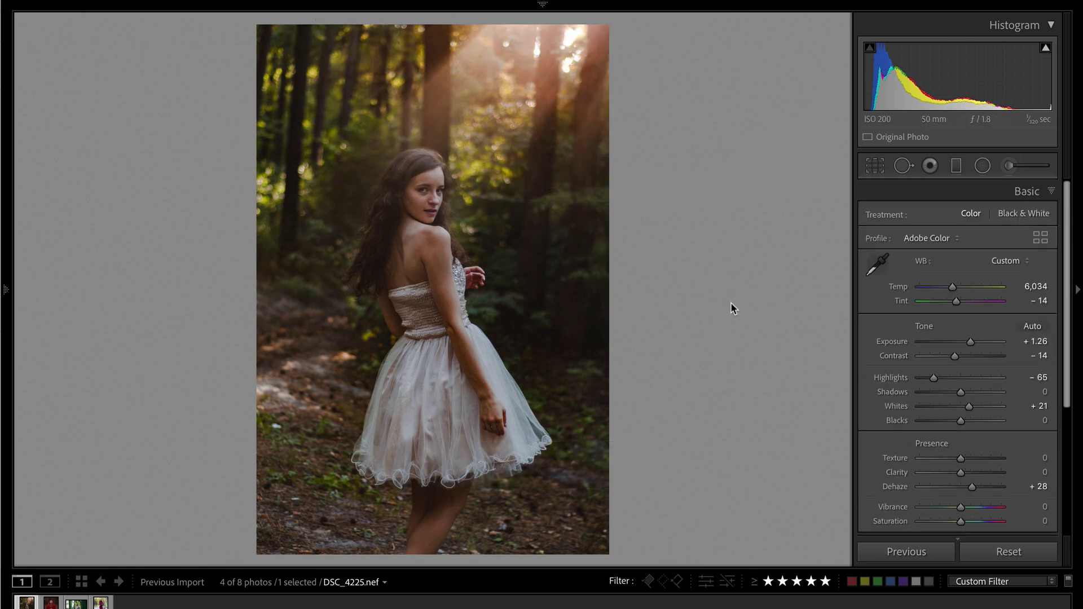
# Set the basic Contrast to -54, Blacks to -48 and Exposure to +1.56.
pyautogui.moveTo(955, 356); pyautogui.dragTo(946, 357)
pyautogui.moveTo(948, 421); pyautogui.dragTo(946, 426)
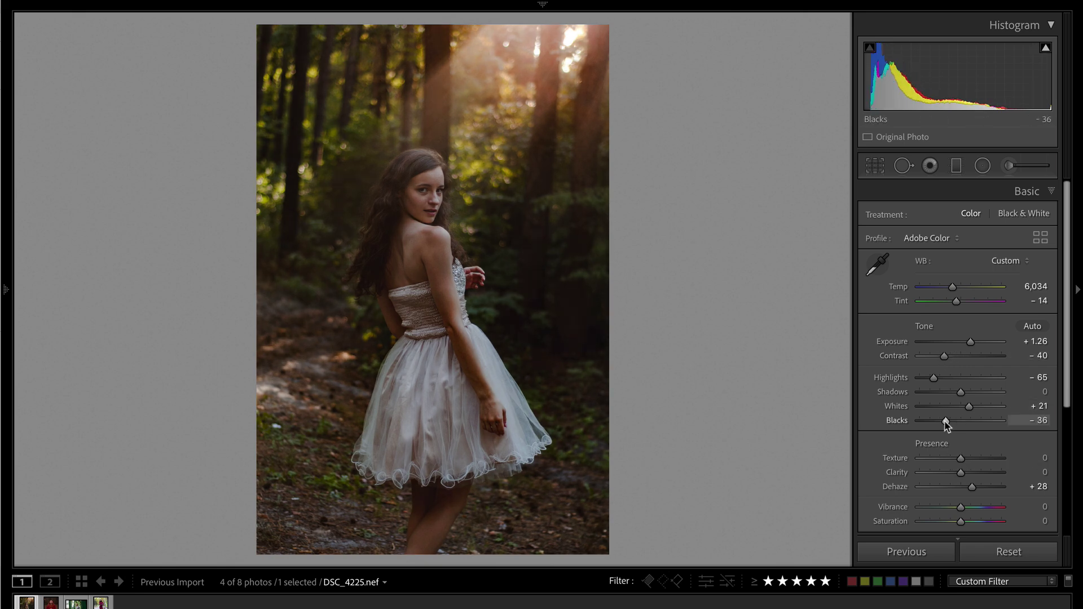
pyautogui.hotkey('shift', '=')
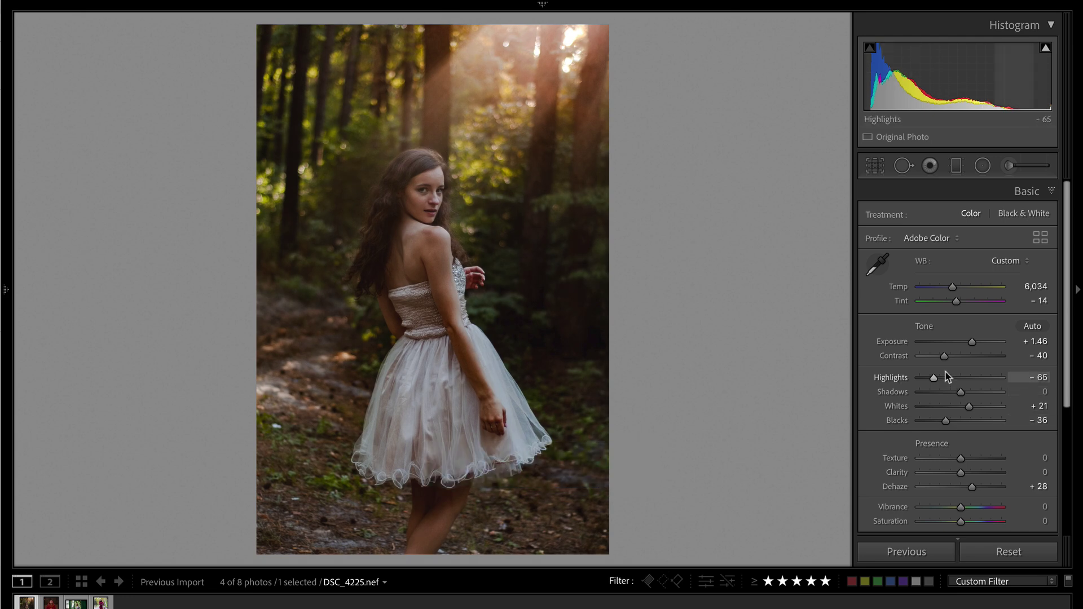
pyautogui.moveTo(944, 356); pyautogui.dragTo(938, 361)
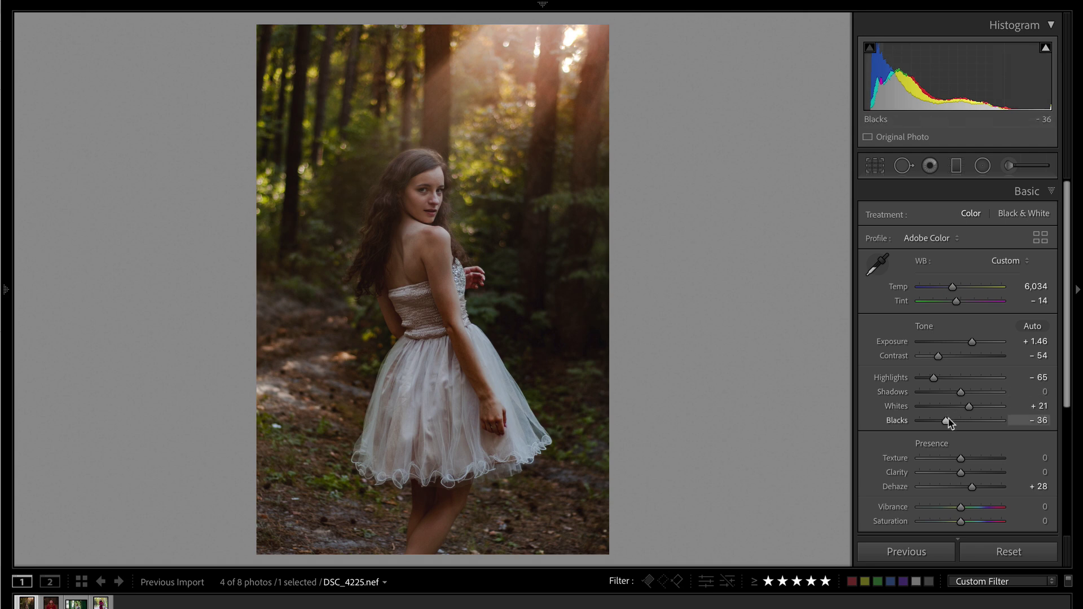
pyautogui.moveTo(946, 422); pyautogui.dragTo(940, 423)
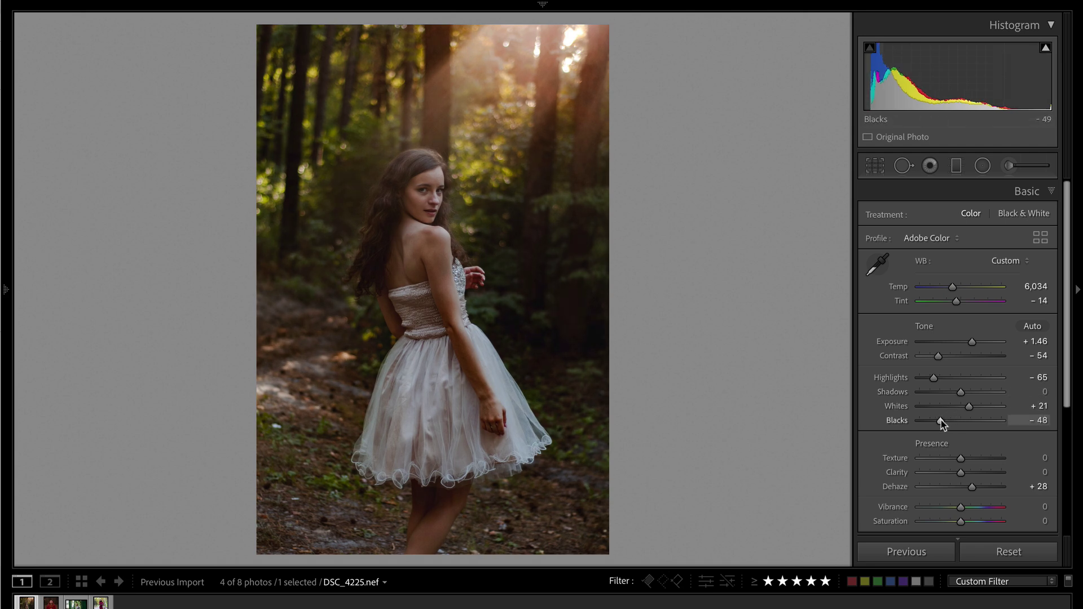
pyautogui.press('=')
# Compare the edited portrait with the original version of the photo.
pyautogui.press('\\')
pyautogui.press('\\')
pyautogui.press('\\')
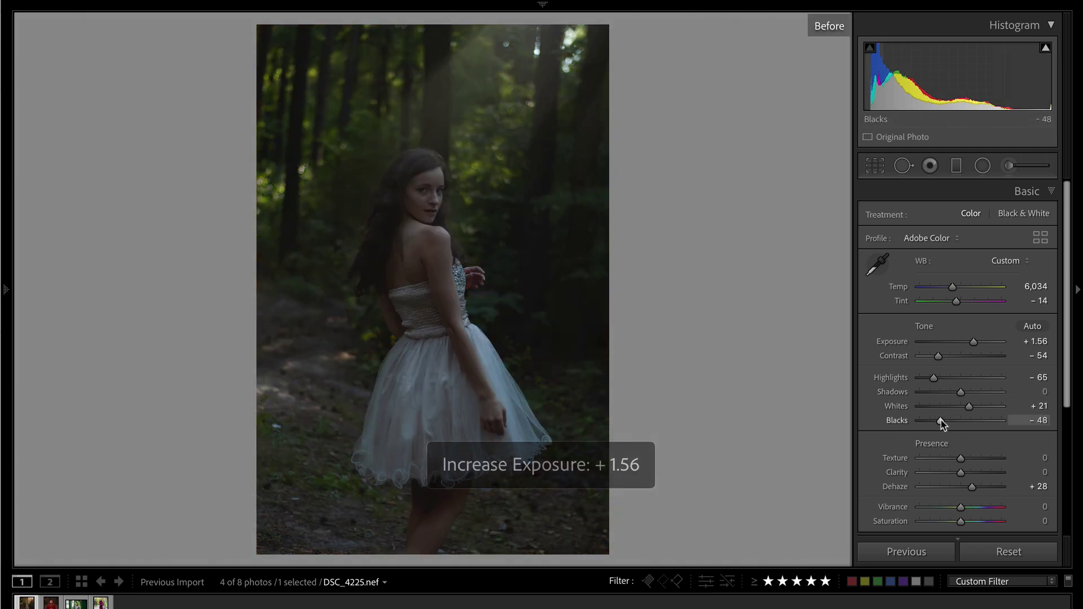
pyautogui.press('\\')
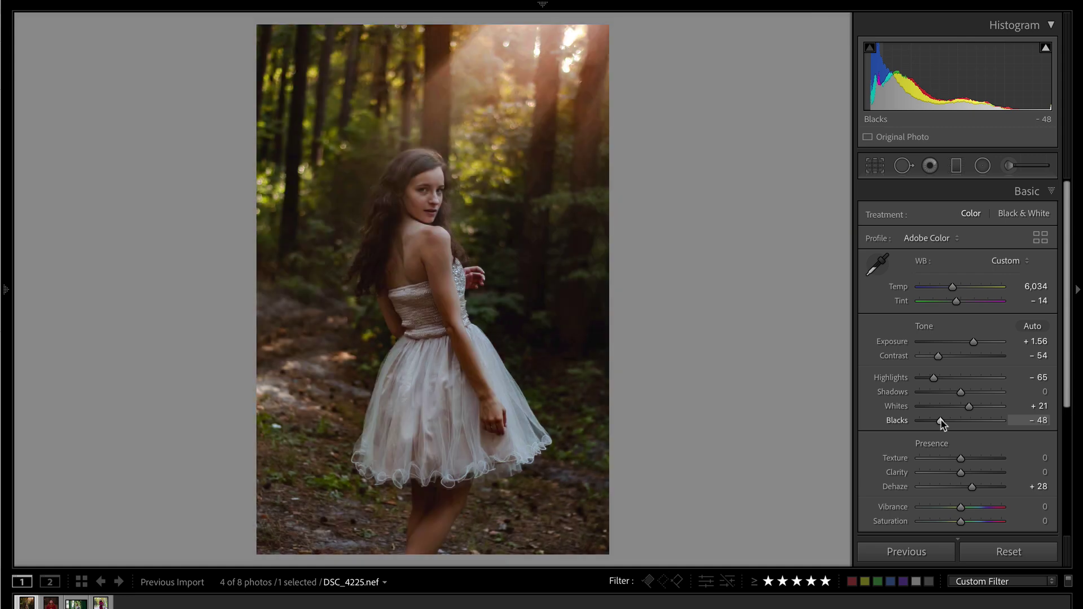
# Set the HSL Orange hue to -7.
pyautogui.scroll(-5, 931, 449)
pyautogui.click(982, 441)
pyautogui.click(926, 266)
pyautogui.click(876, 266)
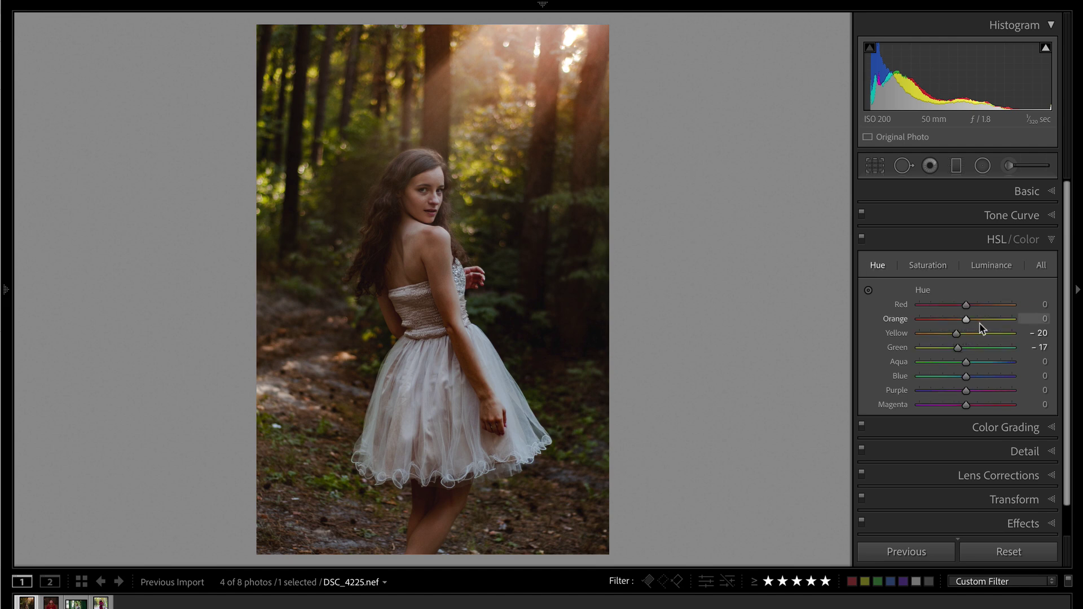
pyautogui.moveTo(951, 319); pyautogui.dragTo(957, 319)
pyautogui.moveTo(963, 322); pyautogui.dragTo(962, 322)
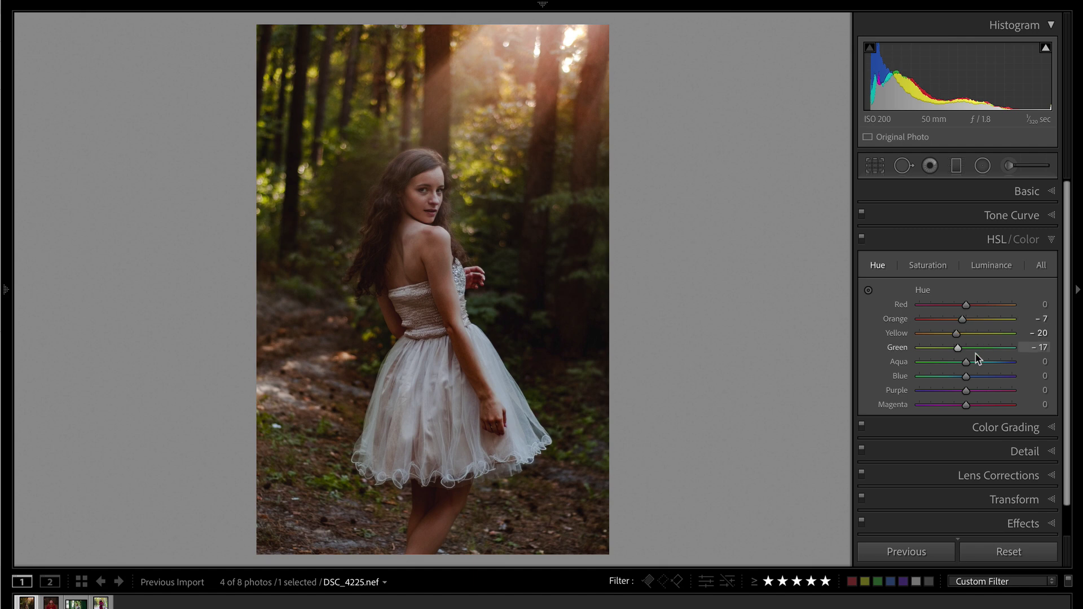
pyautogui.scroll(-2, 976, 357)
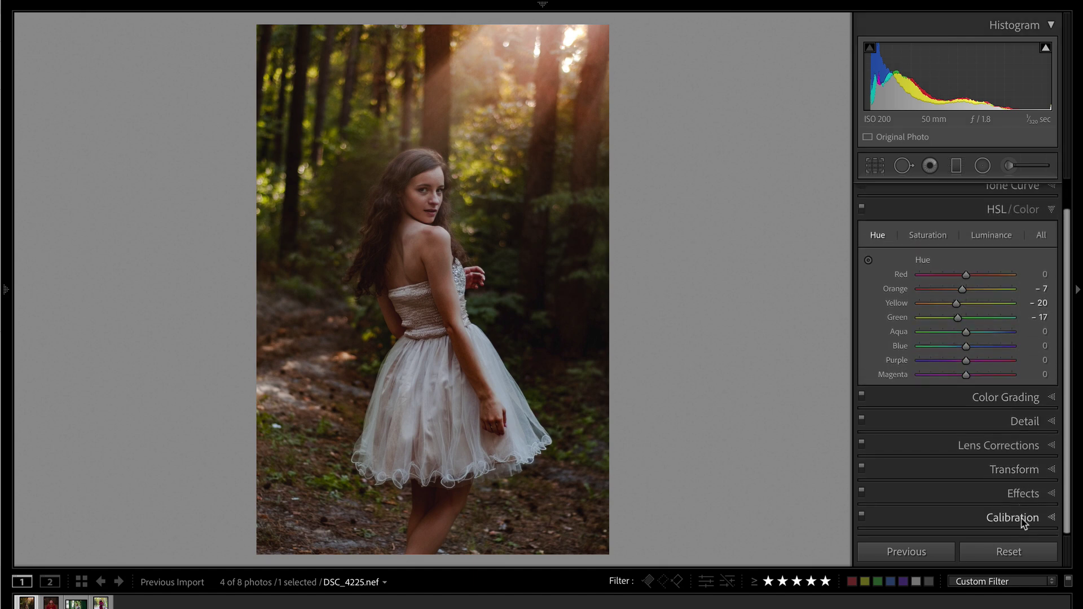
pyautogui.click(1020, 518)
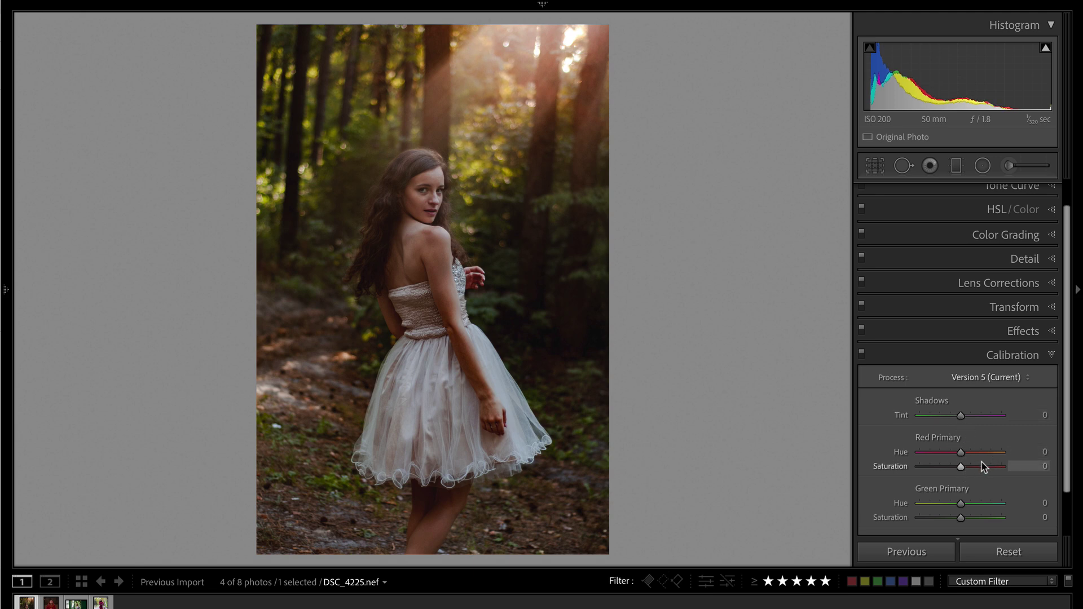
pyautogui.hotkey('ctrl', ']')
pyautogui.hotkey('ctrl', '[')
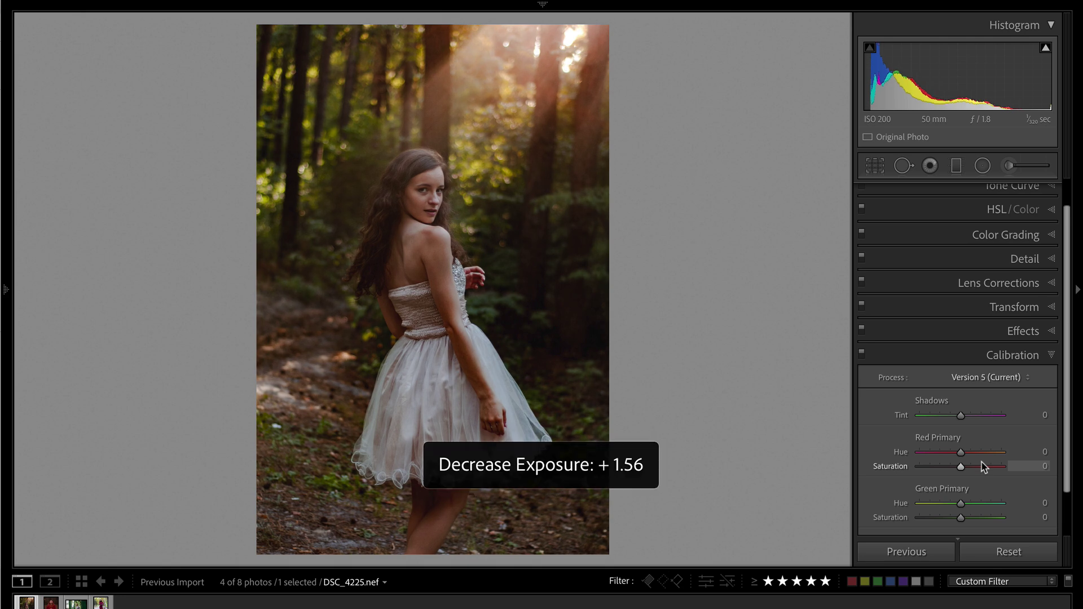
# Switch to the red-jacket portrait MG_3905.cr2, collapse the Calibration settings and expand the Basic adjustments.
pyautogui.press('Right')
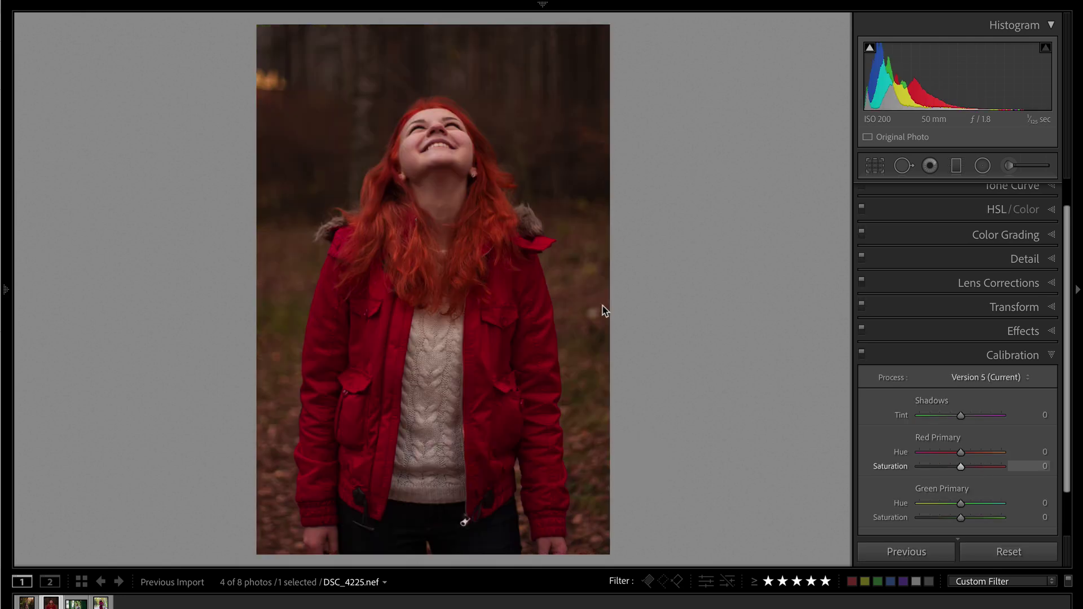
pyautogui.scroll(2, 997, 252)
pyautogui.scroll(-1, 1016, 315)
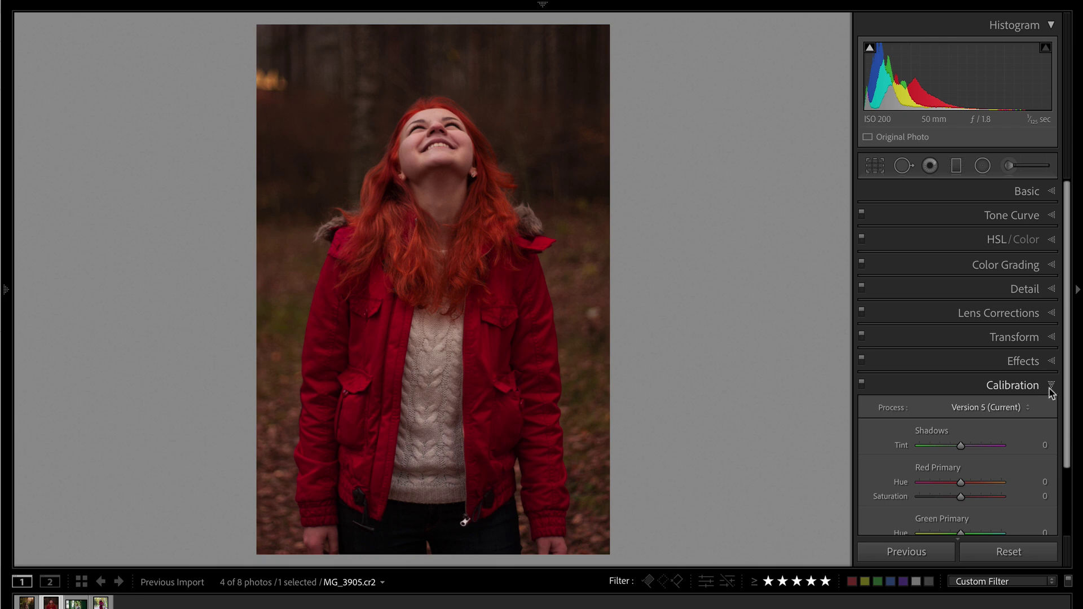
pyautogui.click(1043, 392)
pyautogui.click(1027, 193)
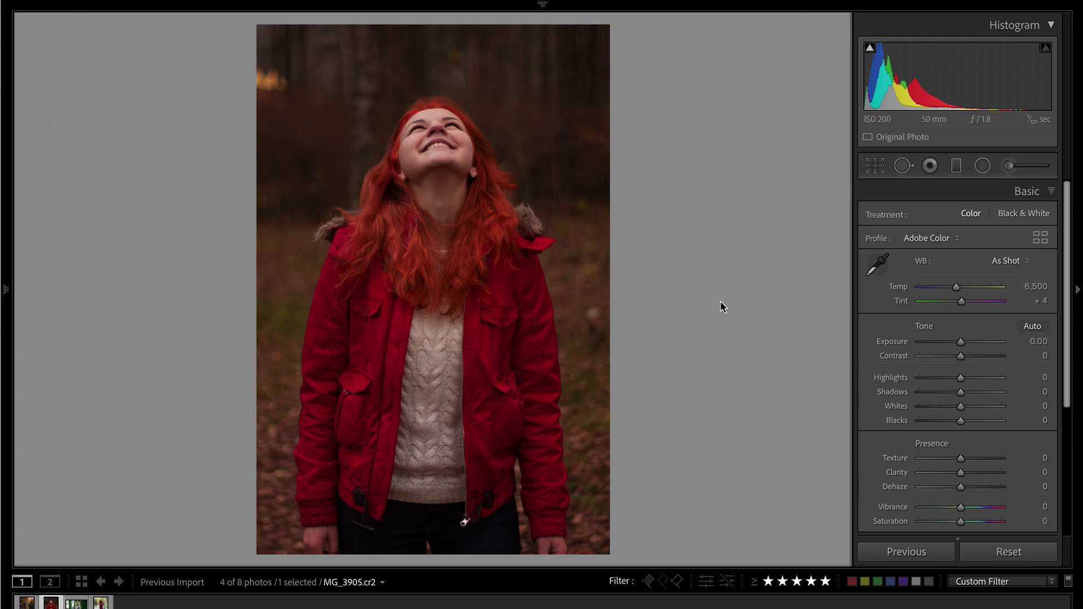
# Set the portrait's basic Exposure to +0.53 and Tint to -35.
pyautogui.hotkey('ctrl', 'shift', '.')
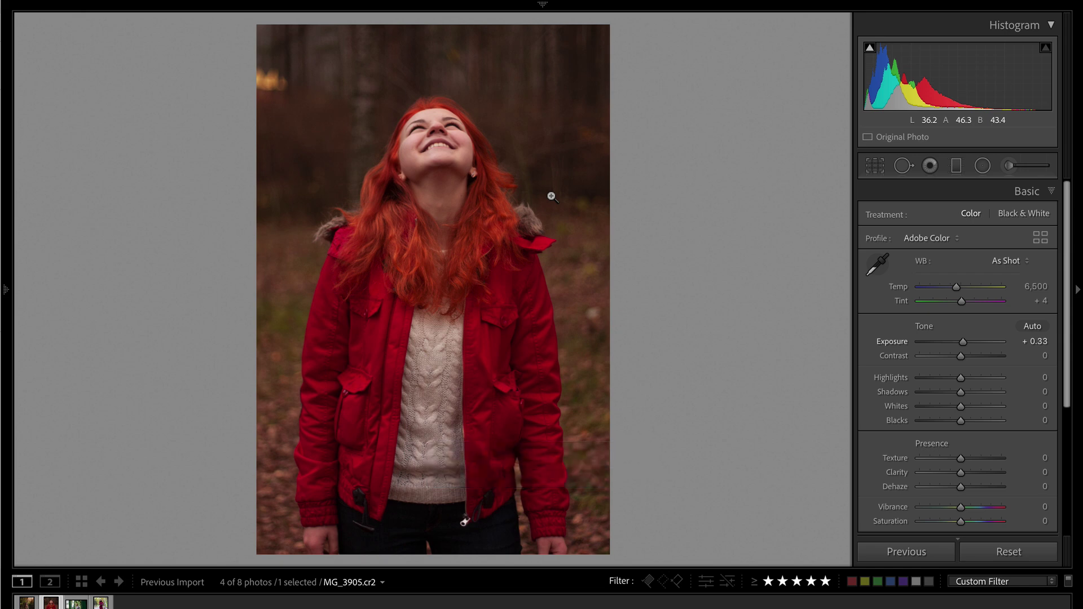
pyautogui.press('=')
pyautogui.press('=')
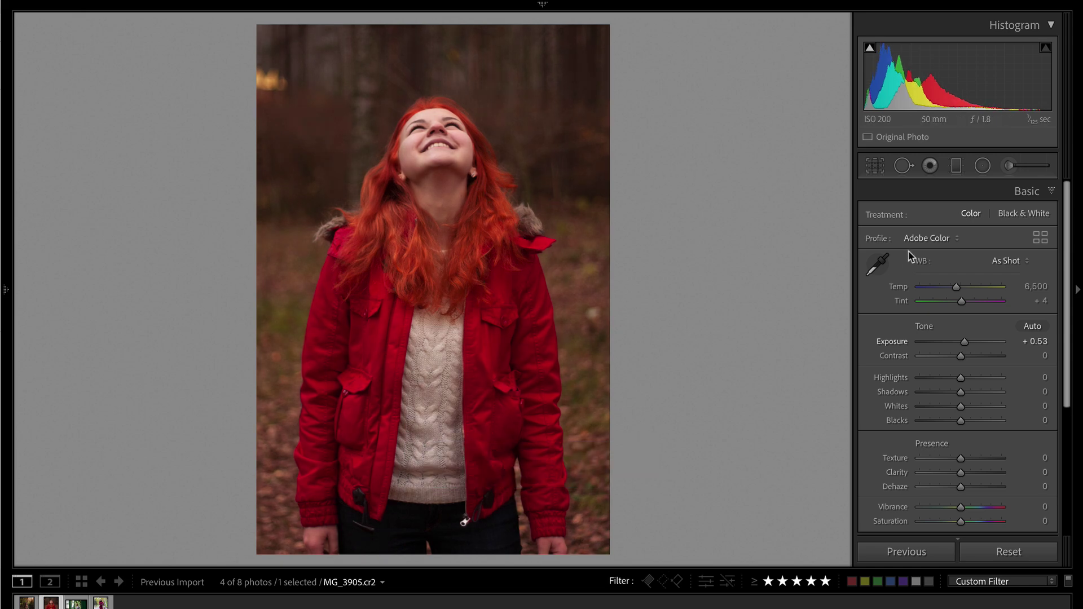
pyautogui.moveTo(962, 305); pyautogui.dragTo(948, 306)
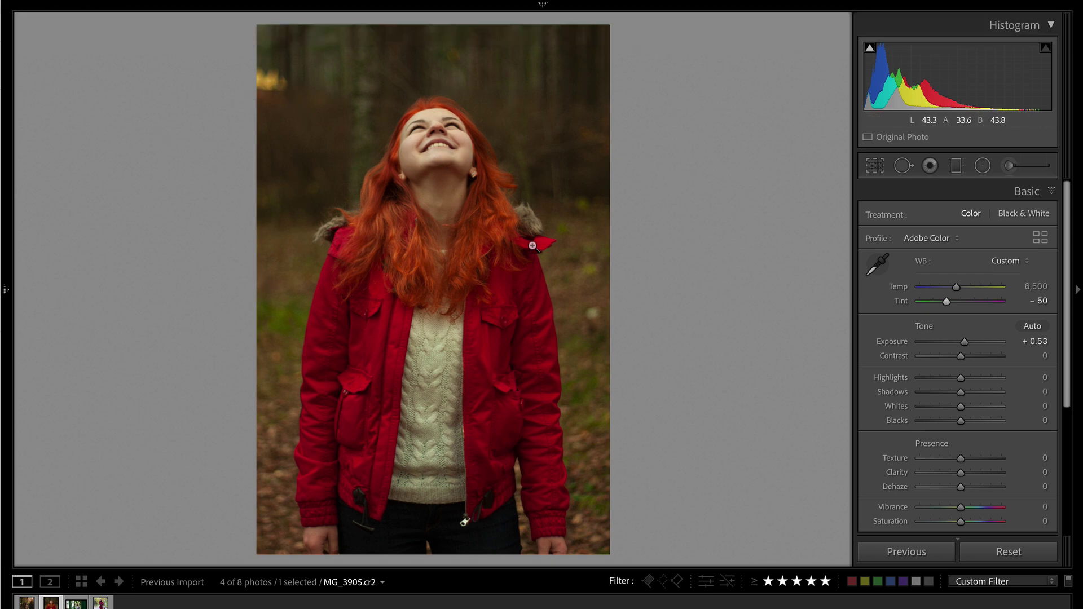
pyautogui.moveTo(946, 303)
pyautogui.mouseDown()
pyautogui.moveTo(979, 305)
pyautogui.moveTo(951, 309)
pyautogui.mouseUp()
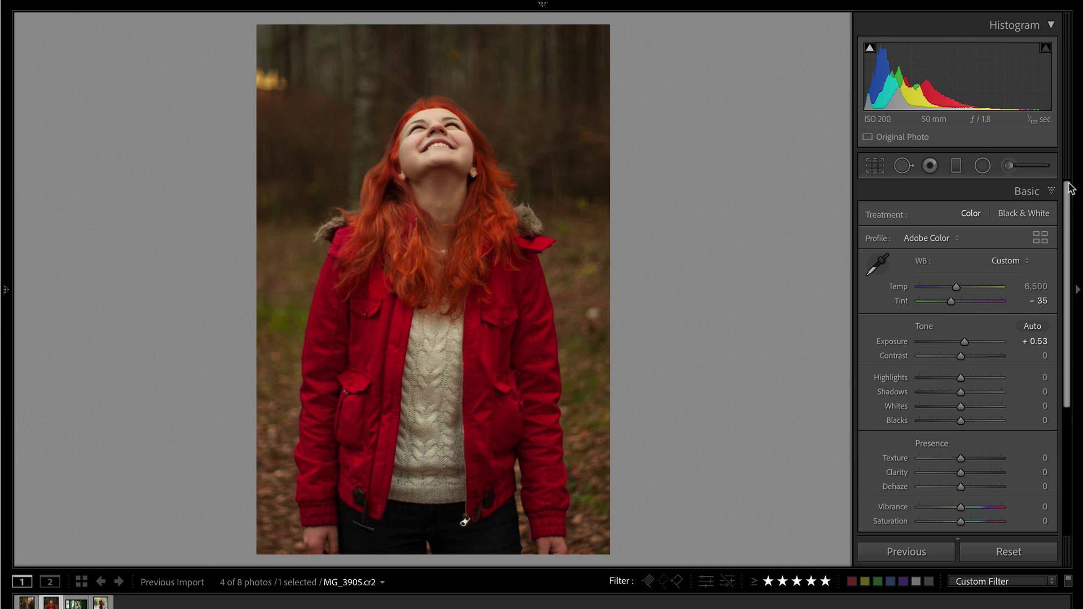
# Brush a mask over the face and neck with Tint 34, Contrast -42, Highlights -36 and Shadows 77.
pyautogui.click(1021, 165)
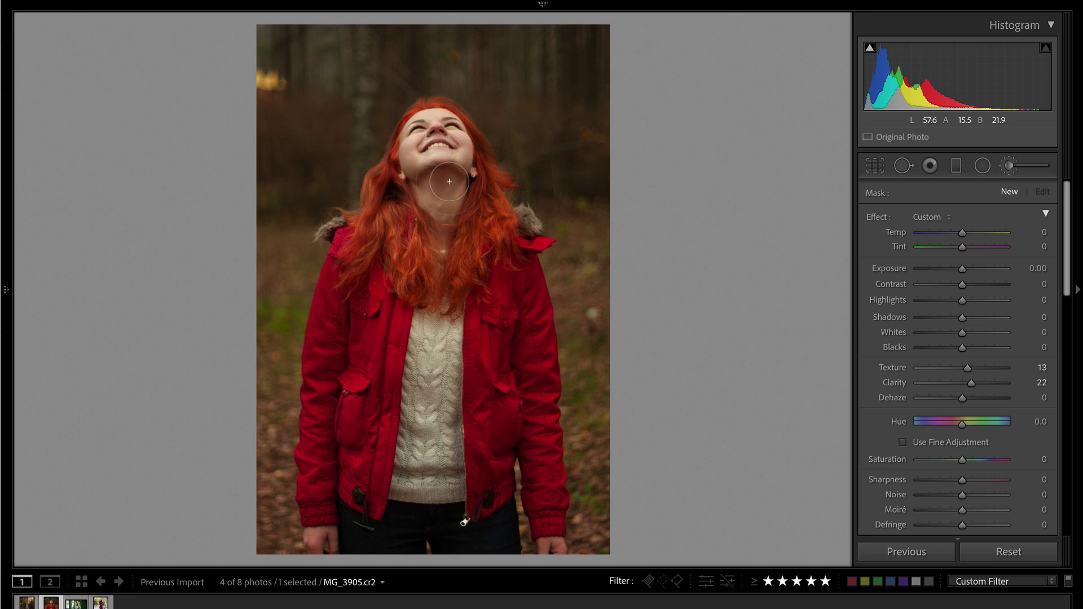
pyautogui.moveTo(428, 134)
pyautogui.mouseDown()
pyautogui.moveTo(429, 186)
pyautogui.moveTo(451, 225)
pyautogui.mouseUp()
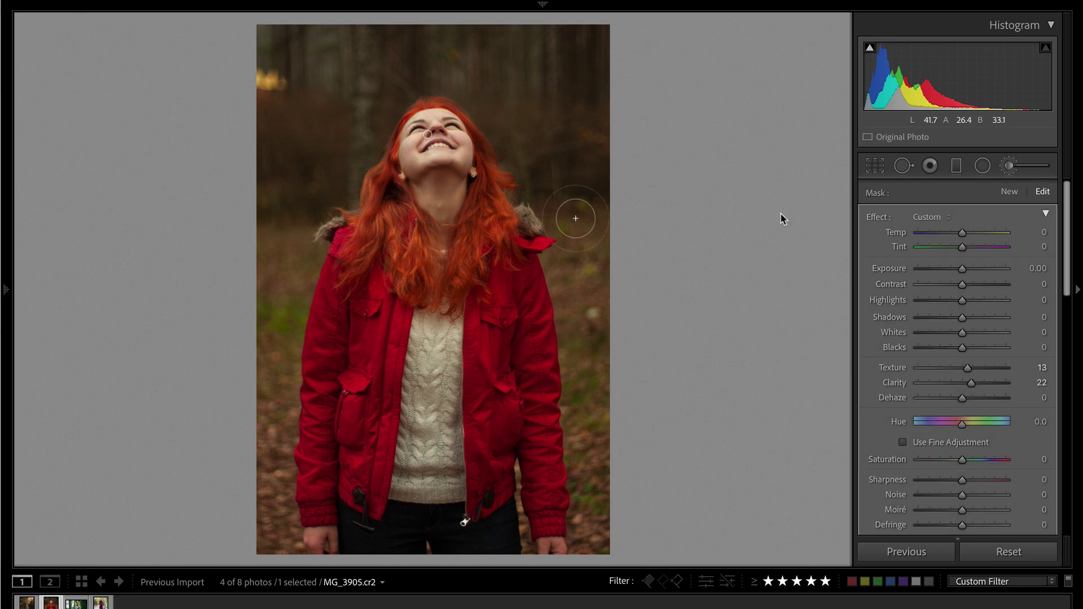
pyautogui.moveTo(974, 250); pyautogui.dragTo(985, 249)
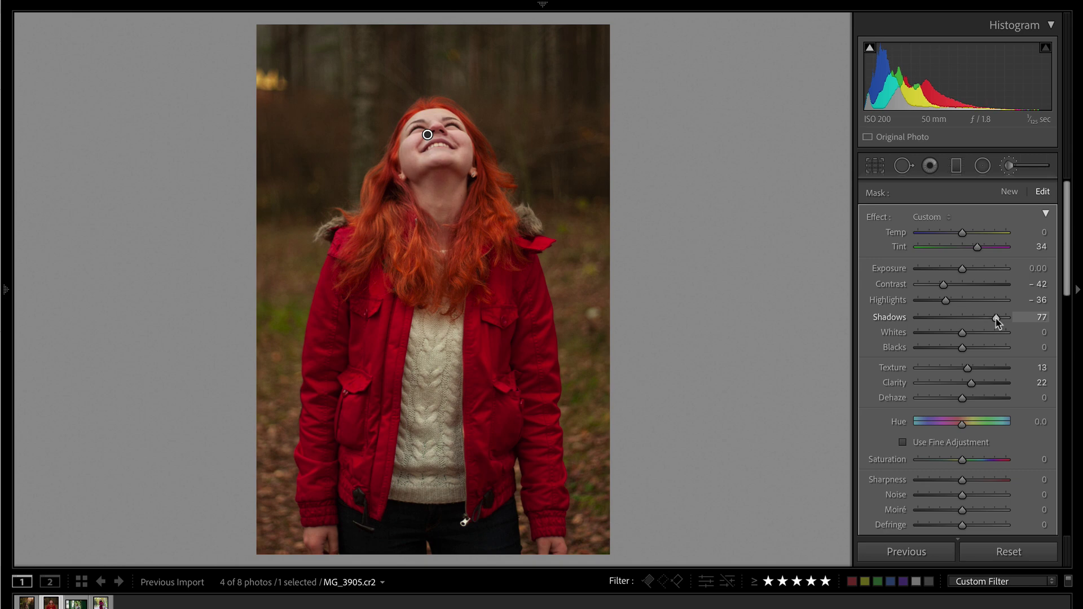
# Check the photo without the face mask, restore it, set its Tint to 32 and close the brush.
pyautogui.press('Delete')
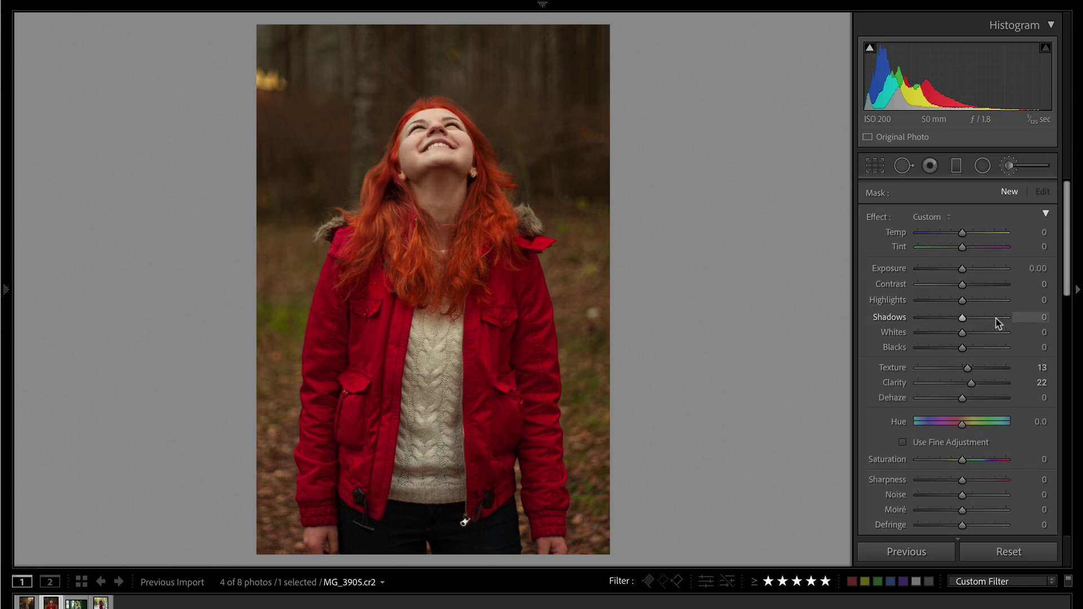
pyautogui.hotkey('ctrl', 'z')
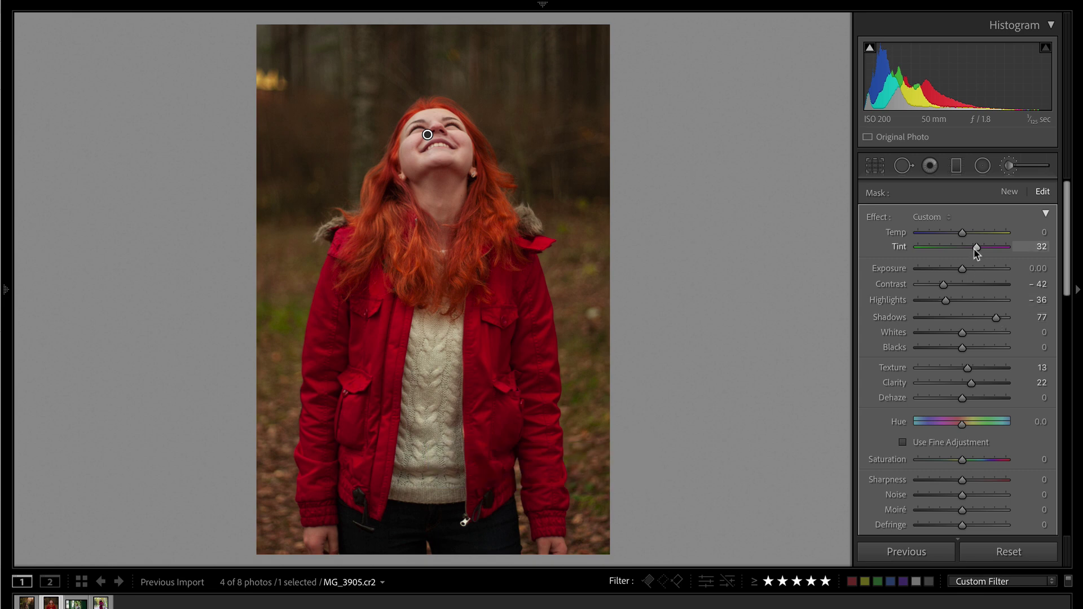
pyautogui.press('Escape')
pyautogui.hotkey('shift', 'm')
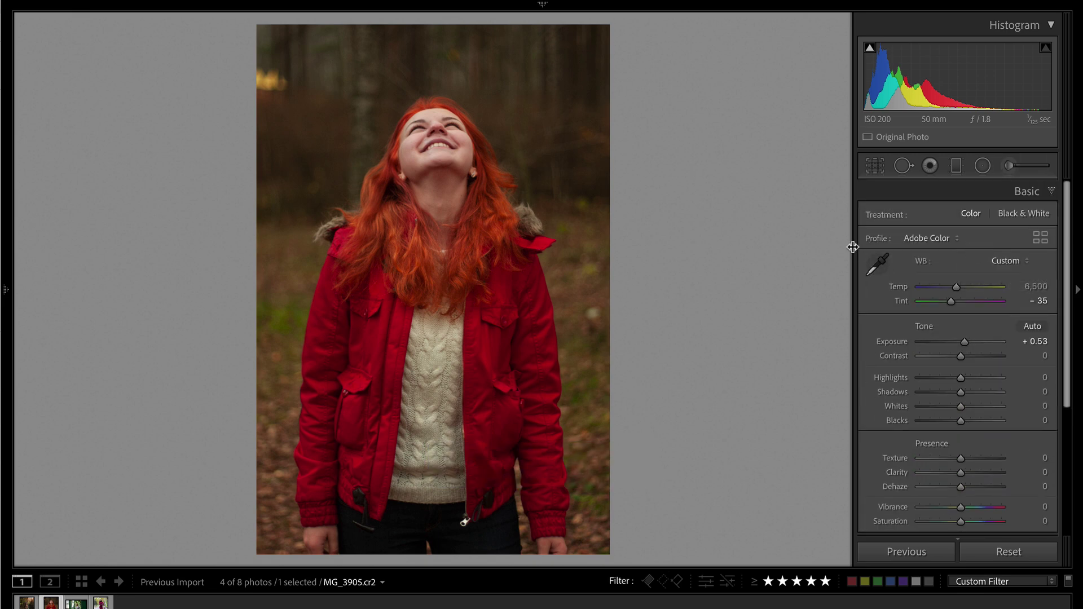
# Start a new brush with Auto Mask on, paint the forest background around the woman, and check its mask overlay.
pyautogui.click(1010, 168)
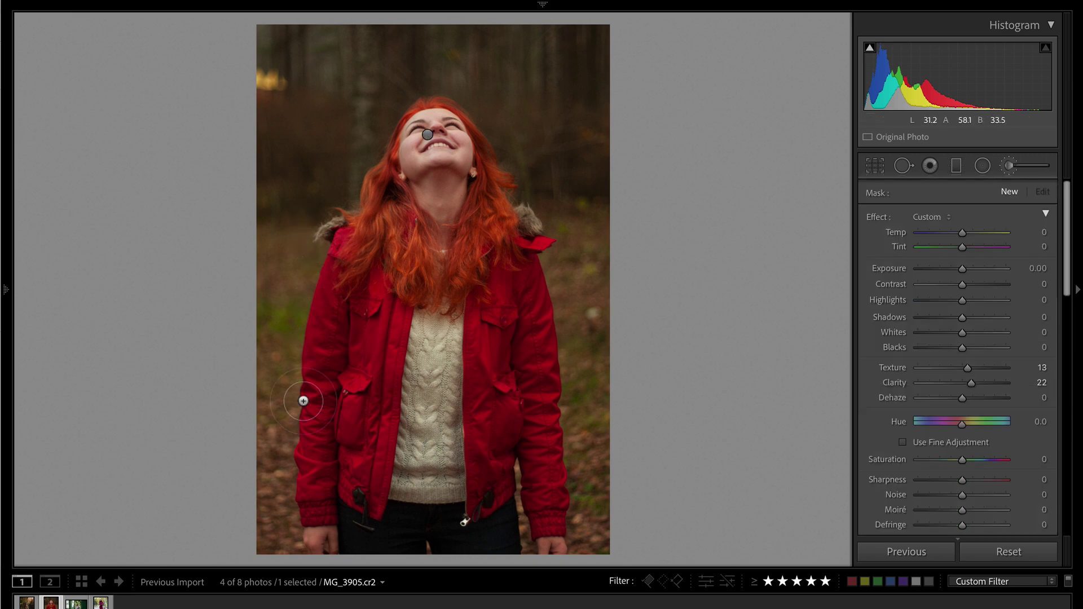
pyautogui.scroll(-5, 968, 390)
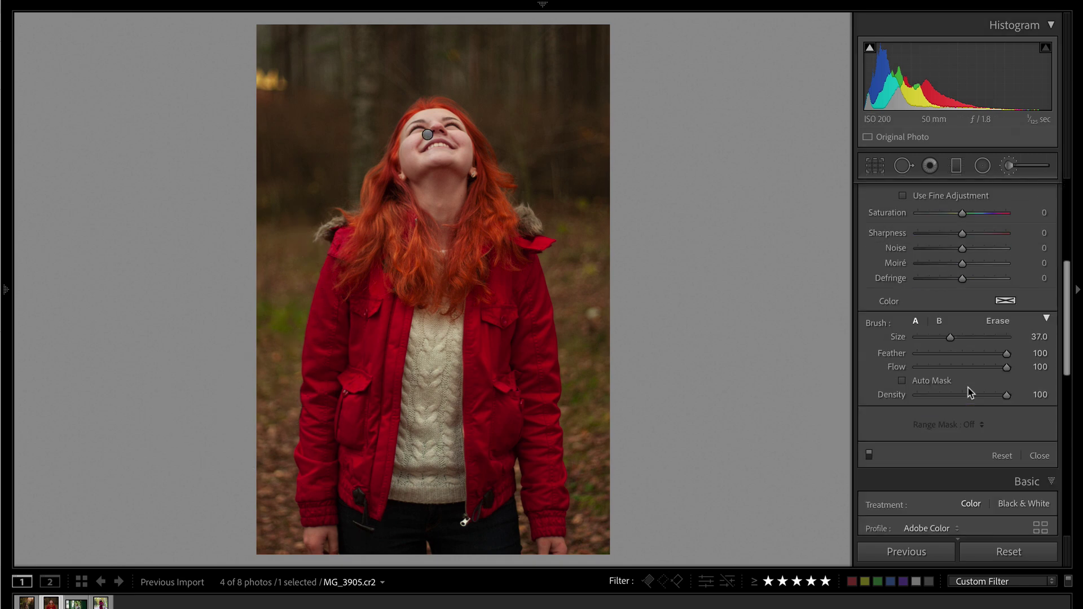
pyautogui.scroll(-1, 968, 389)
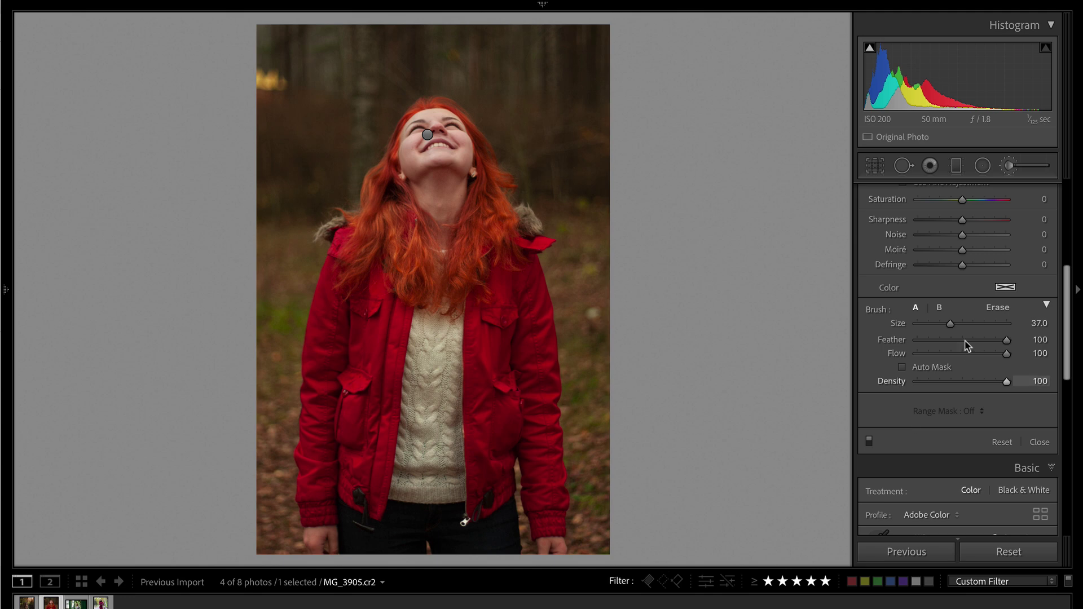
pyautogui.scroll(1, 919, 370)
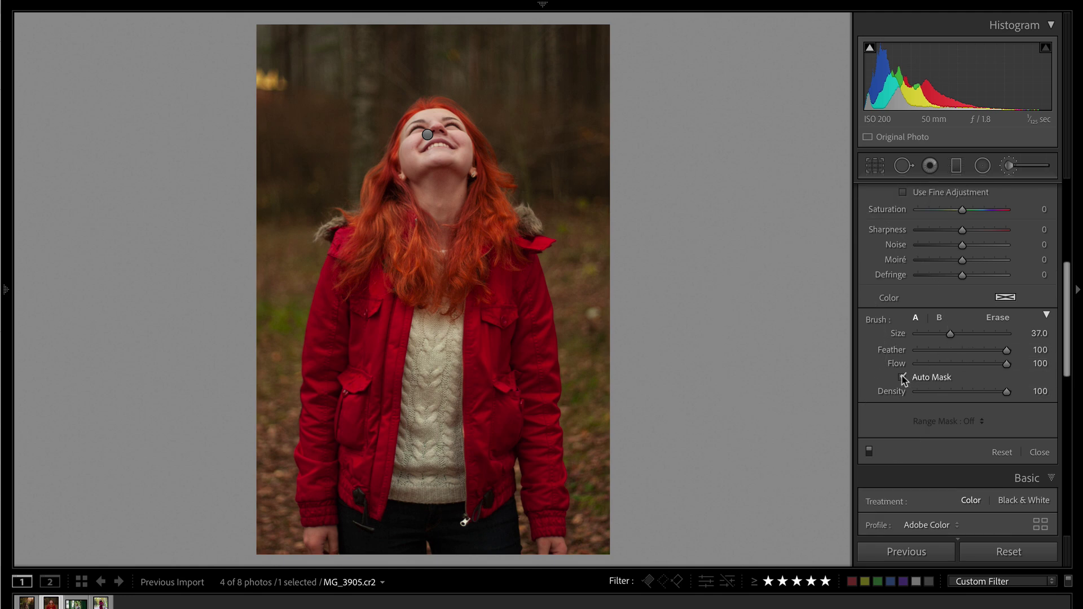
pyautogui.moveTo(218, 435)
pyautogui.mouseDown()
pyautogui.moveTo(268, 491)
pyautogui.moveTo(274, 174)
pyautogui.moveTo(302, 54)
pyautogui.moveTo(406, 25)
pyautogui.moveTo(611, 34)
pyautogui.mouseUp()
pyautogui.moveTo(606, 169)
pyautogui.mouseDown()
pyautogui.moveTo(581, 452)
pyautogui.moveTo(480, 530)
pyautogui.mouseUp()
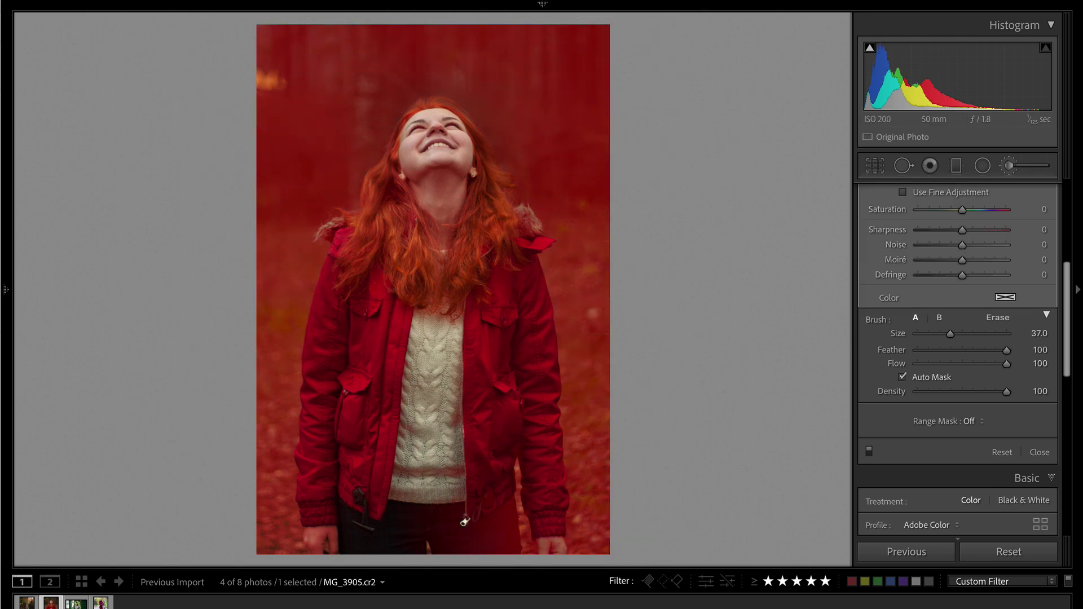
pyautogui.press('alt')
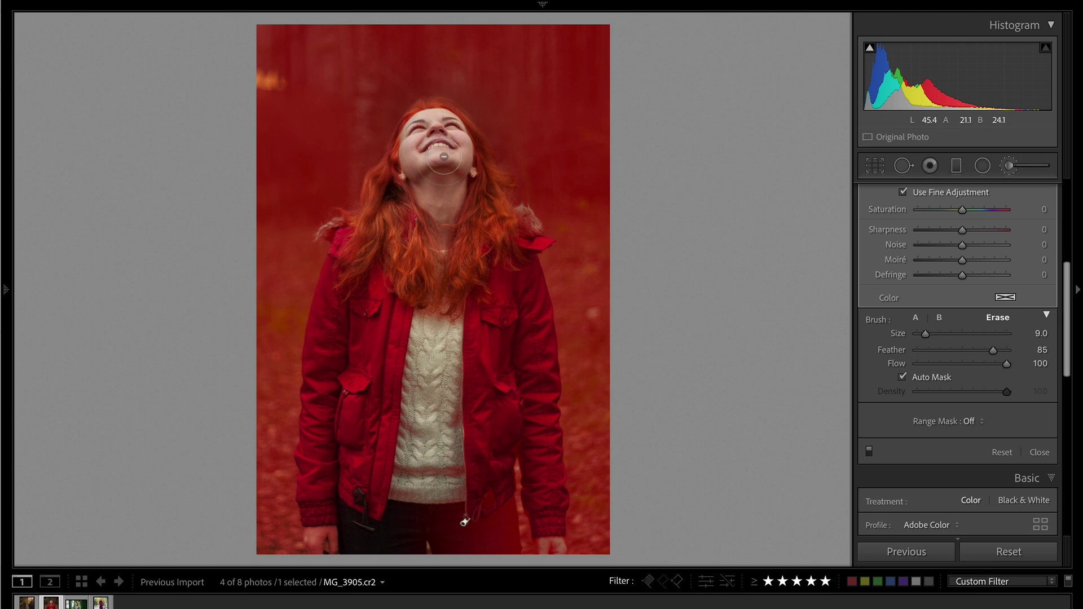
pyautogui.press('alt')
pyautogui.press('o')
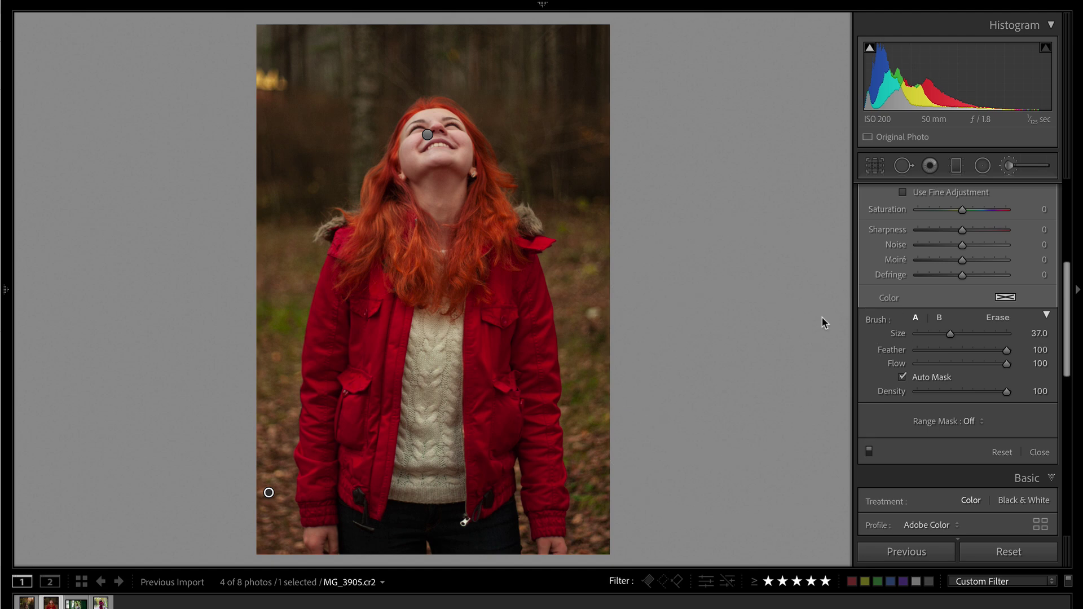
# Apply the 12 Water | Sky | POP preset to the background mask and lower its Exposure to -0.64.
pyautogui.scroll(5, 963, 252)
pyautogui.scroll(-1, 962, 252)
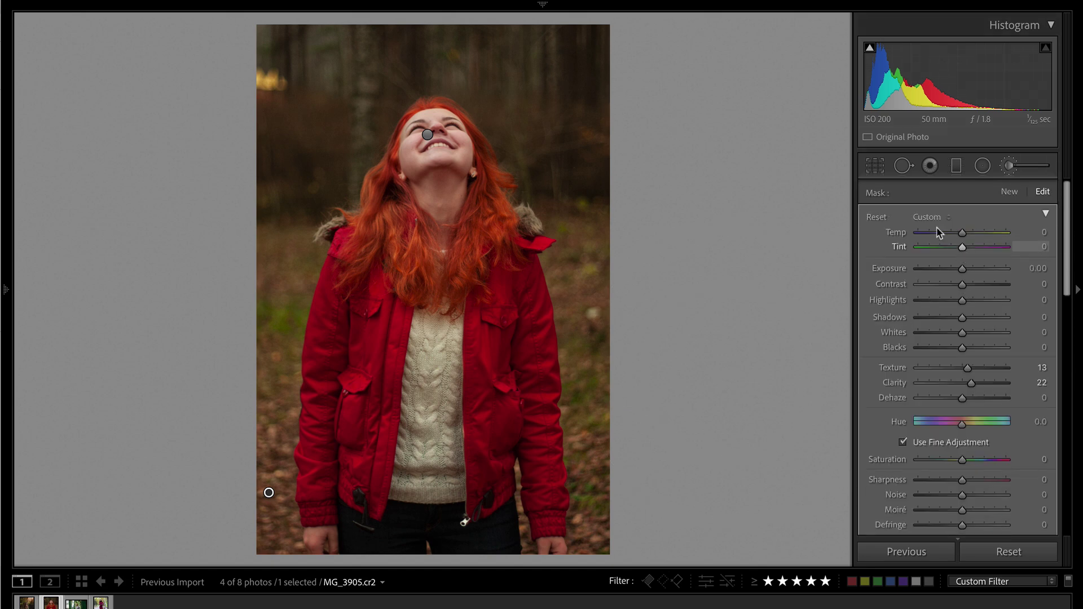
pyautogui.click(970, 220)
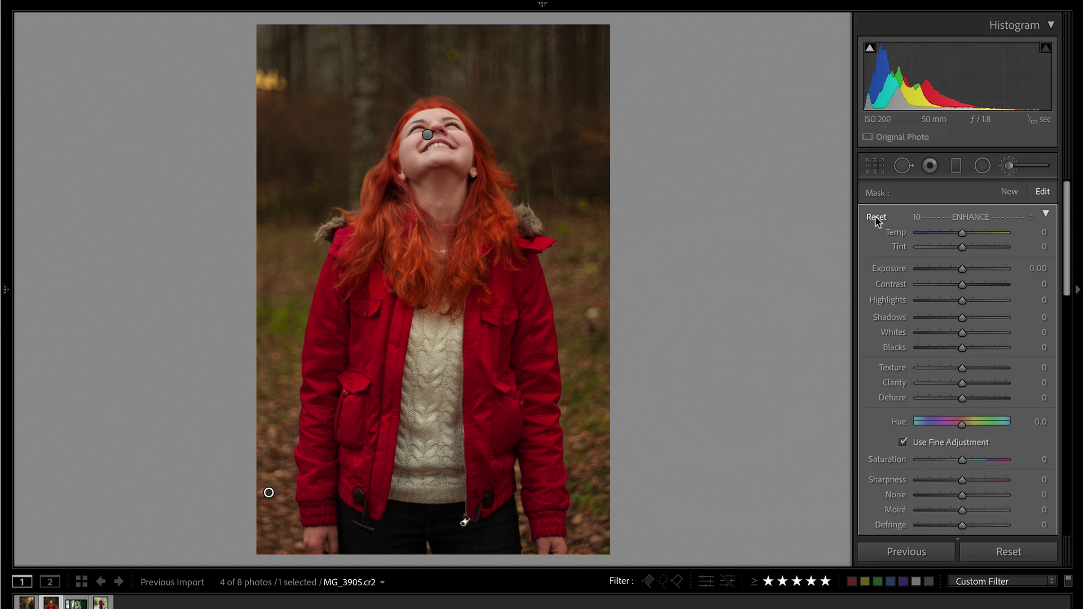
pyautogui.click(963, 218)
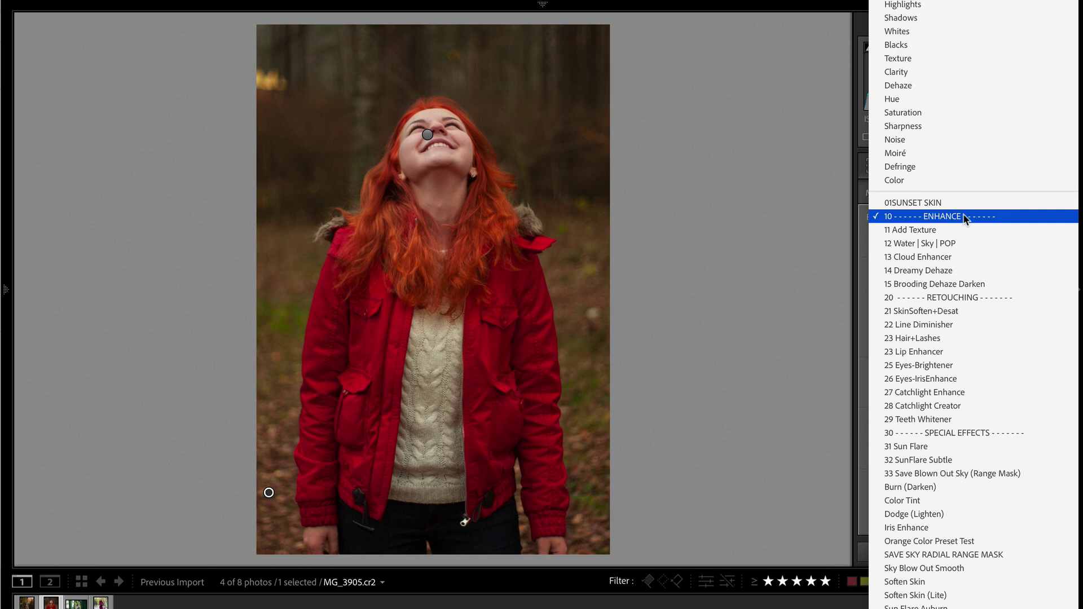
pyautogui.click(954, 245)
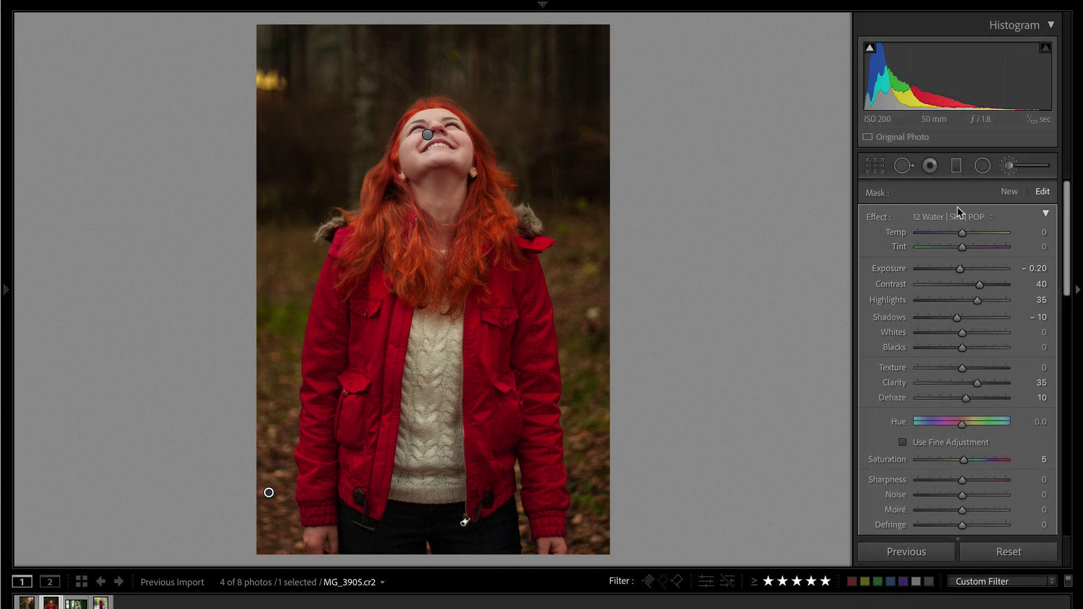
pyautogui.moveTo(957, 268); pyautogui.dragTo(958, 272)
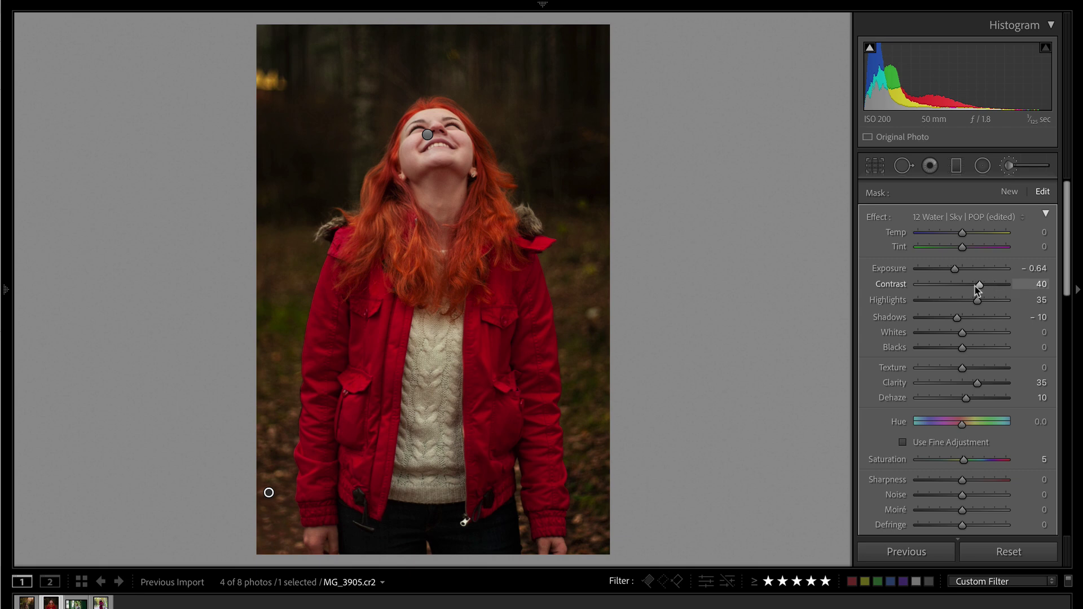
pyautogui.scroll(-2, 960, 444)
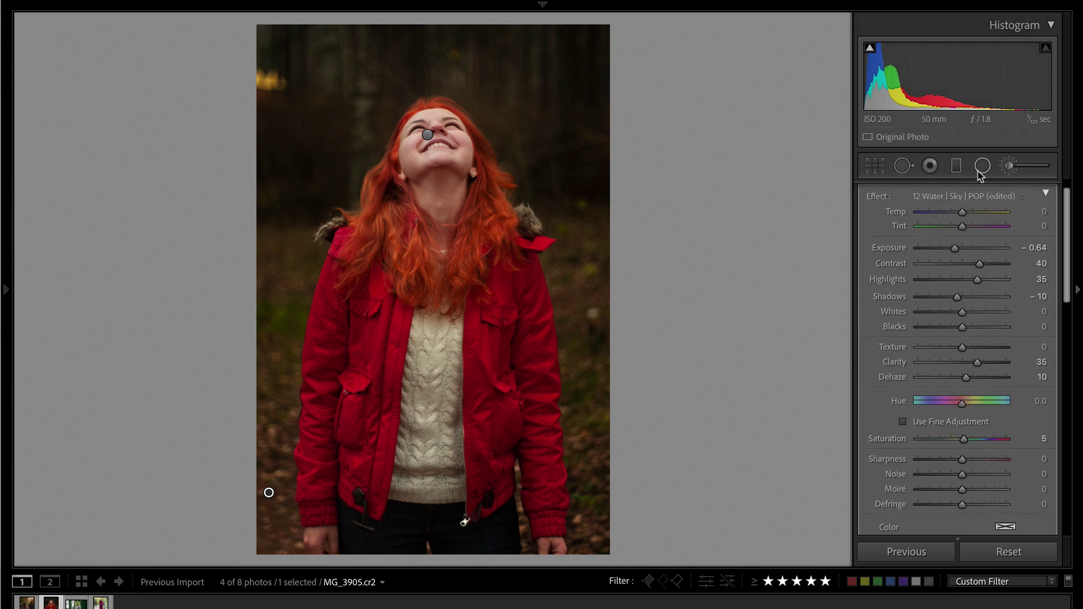
pyautogui.click(988, 196)
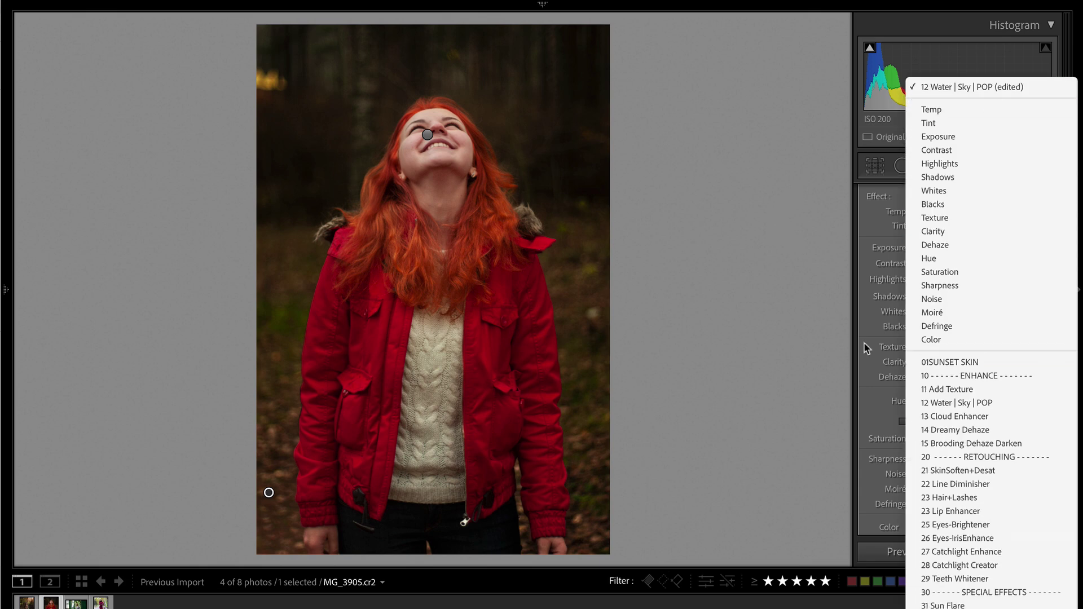
pyautogui.scroll(-3, 974, 208)
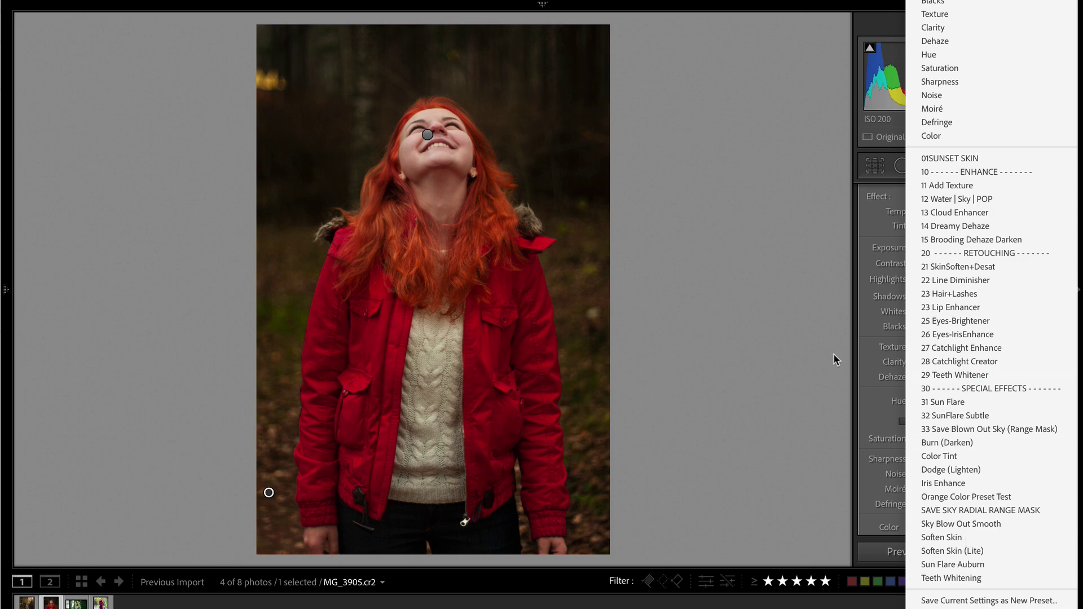
pyautogui.click(757, 305)
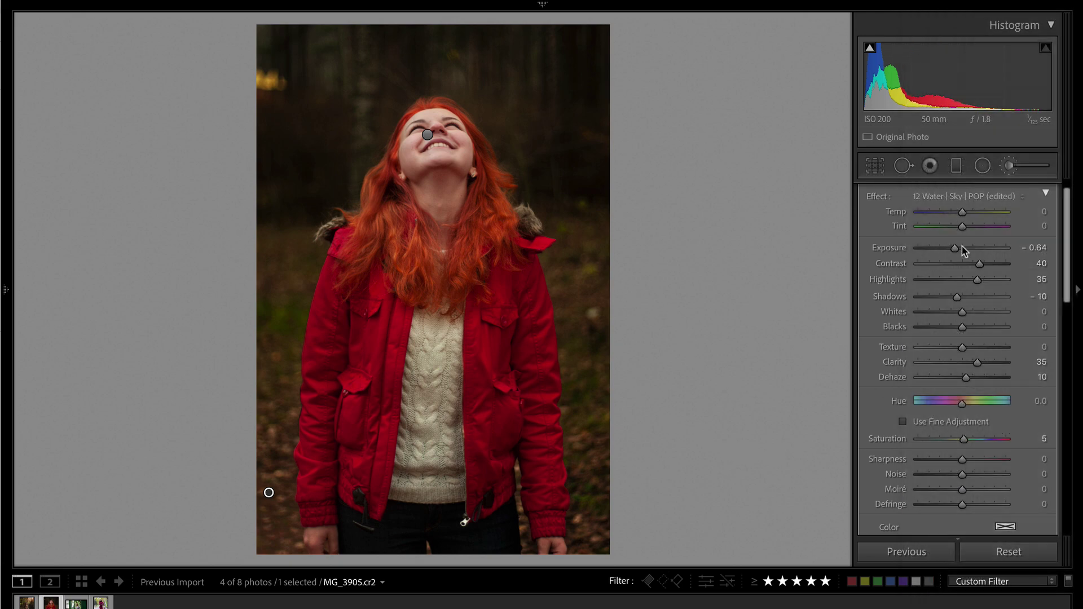
# Set the background mask's Whites to 44, Highlights to 100 and Exposure to -0.20.
pyautogui.click(982, 312)
pyautogui.click(1000, 280)
pyautogui.click(1006, 280)
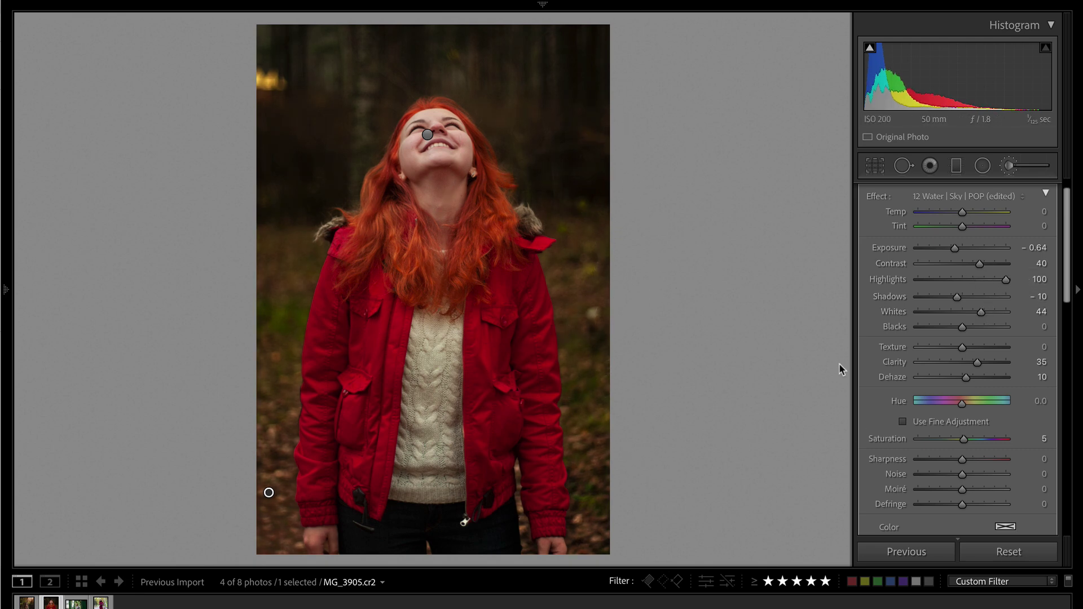
pyautogui.moveTo(954, 250); pyautogui.dragTo(961, 250)
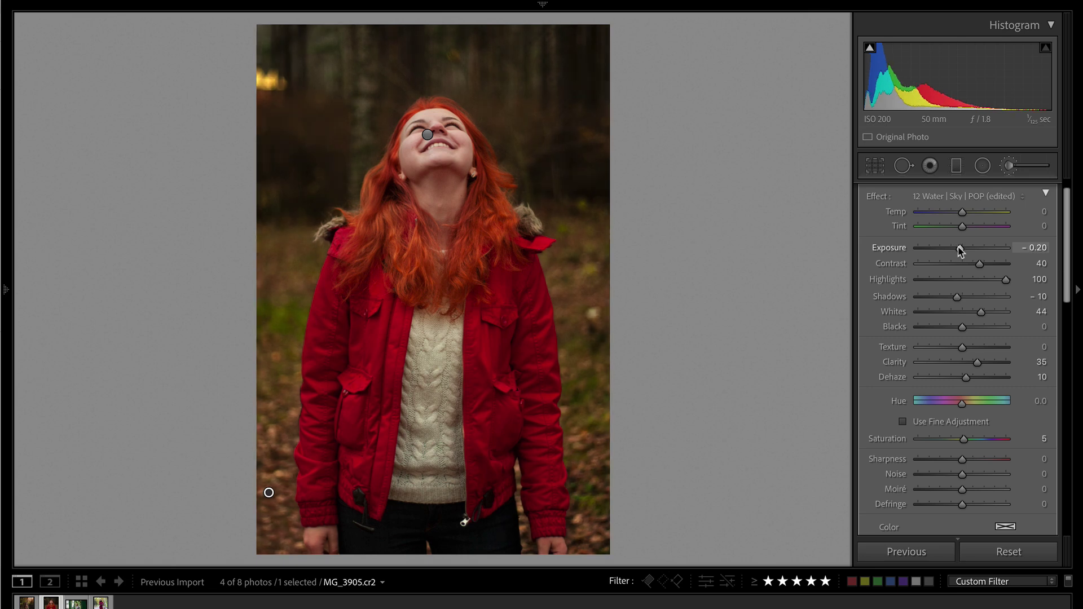
# Undo an Exposure reset on the background mask, and set its Texture and Clarity to -15 and Whites to 100.
pyautogui.doubleClick(960, 251)
pyautogui.hotkey('ctrl', 'z')
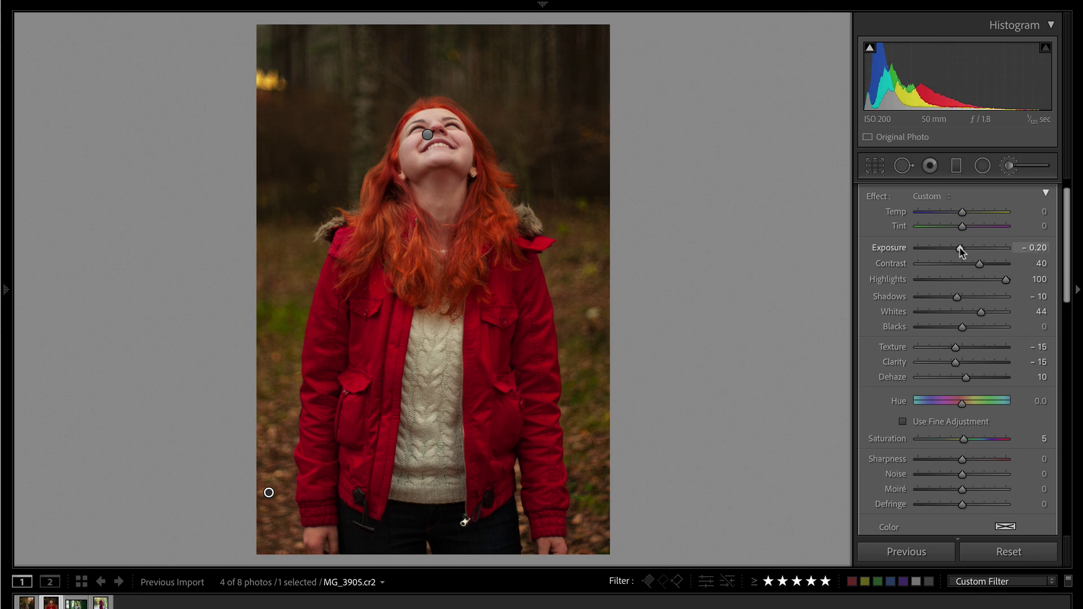
pyautogui.click(998, 311)
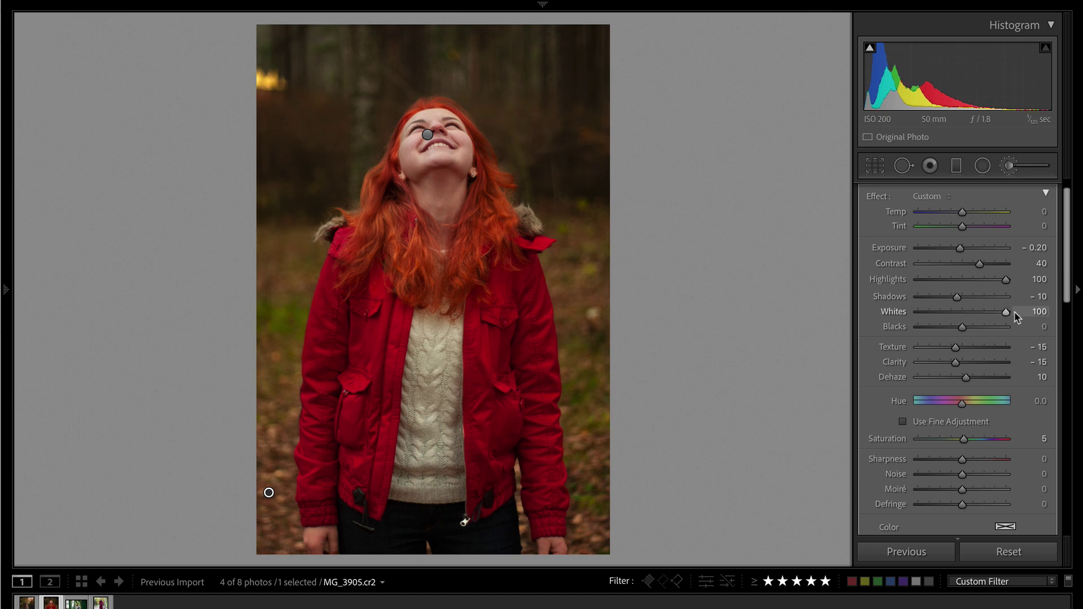
# Set the background mask's Exposure to -0.28, Texture to -24 and Clarity to 14, and compare the photo before and after.
pyautogui.moveTo(960, 248); pyautogui.dragTo(959, 249)
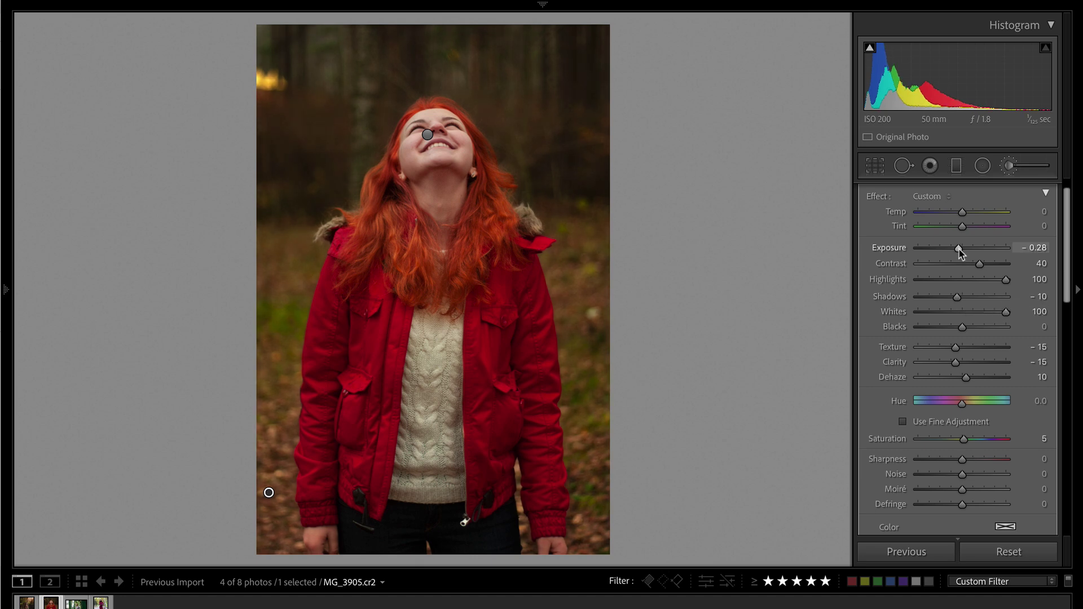
pyautogui.moveTo(958, 362)
pyautogui.mouseDown()
pyautogui.moveTo(968, 367)
pyautogui.moveTo(958, 363)
pyautogui.moveTo(974, 351)
pyautogui.moveTo(951, 348)
pyautogui.moveTo(968, 365)
pyautogui.mouseUp()
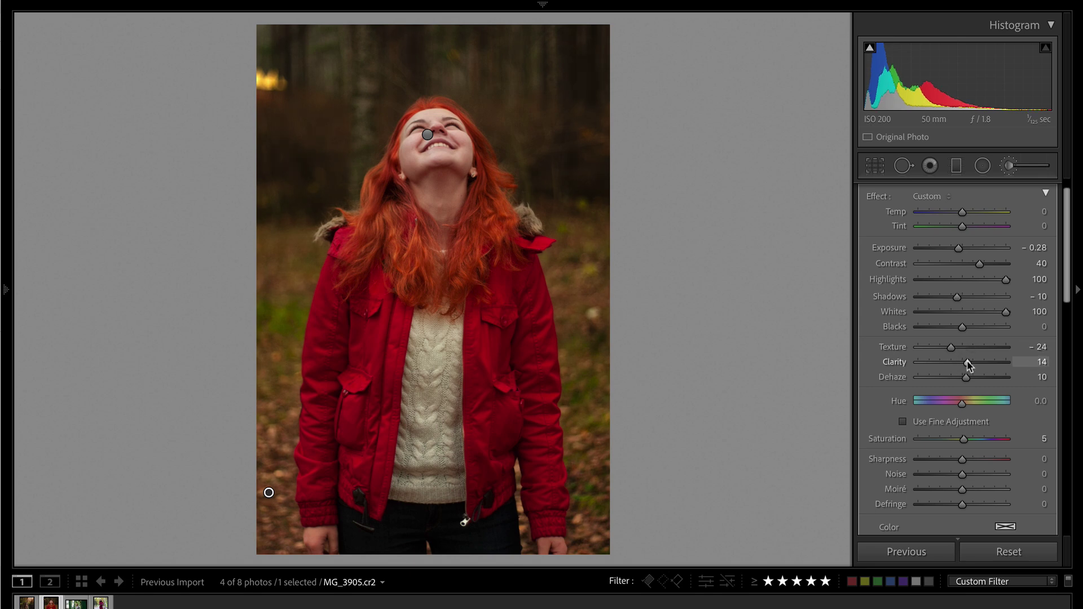
pyautogui.press('k')
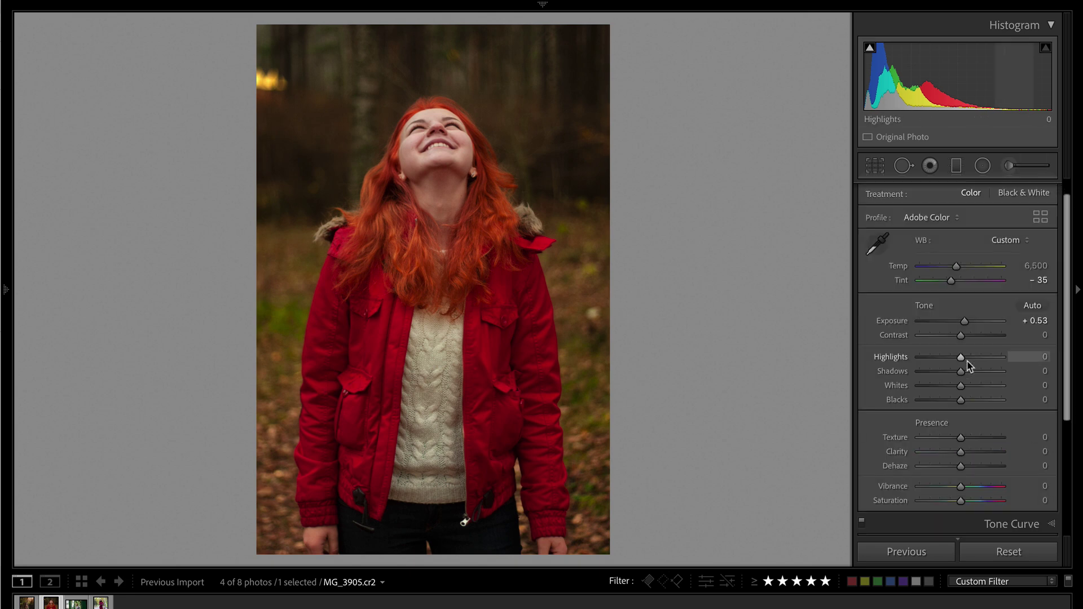
pyautogui.press('\\')
pyautogui.press('\\')
pyautogui.press('\\')
pyautogui.press('\\')
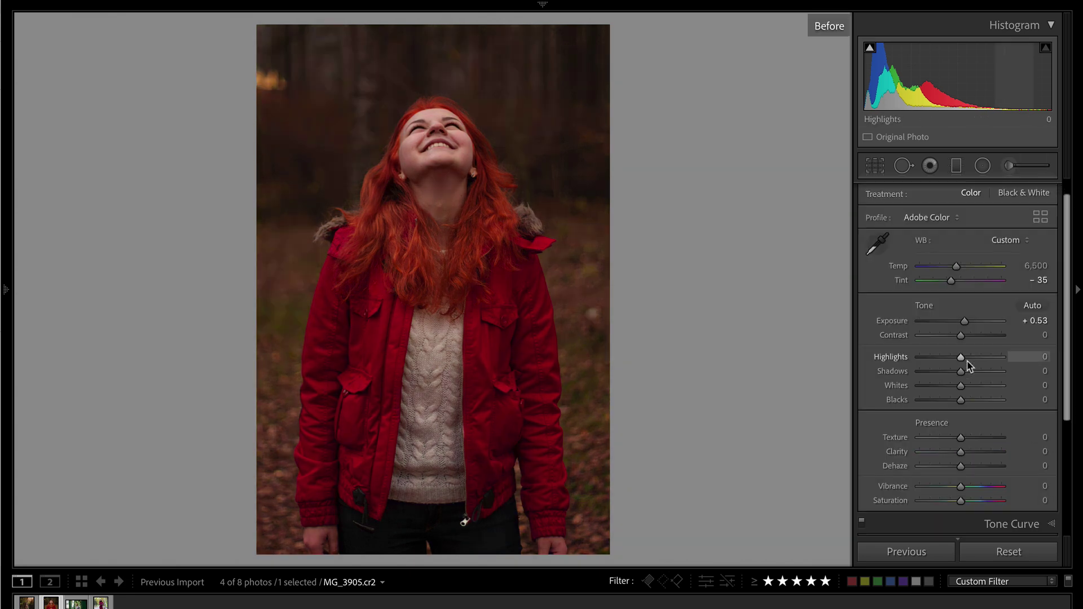
# Add a new brush mask over the woman's red hair with Texture 13 and Clarity 22.
pyautogui.click(1010, 166)
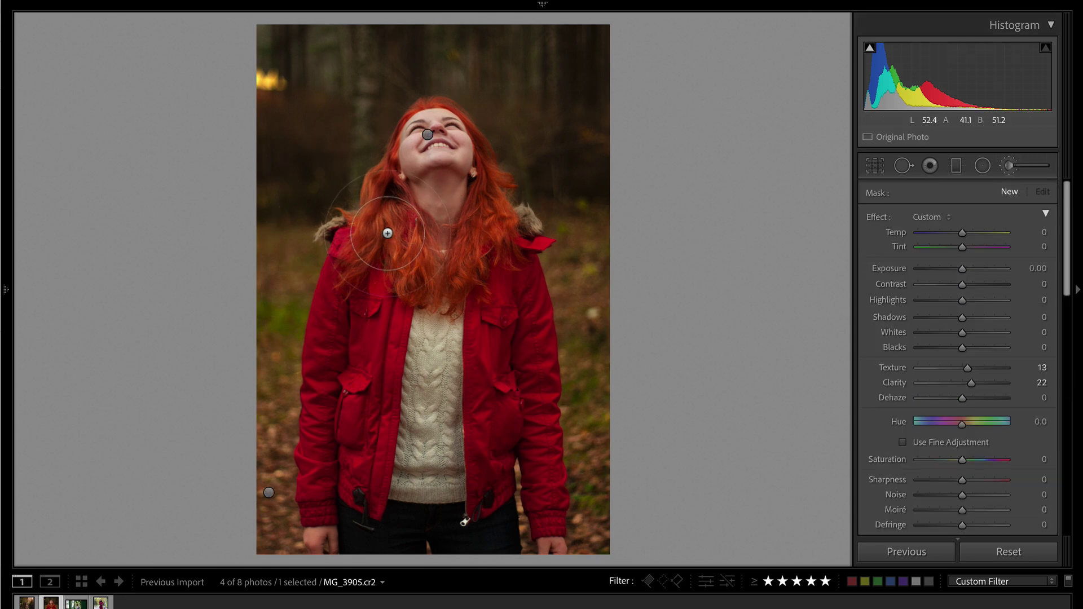
pyautogui.click(1042, 192)
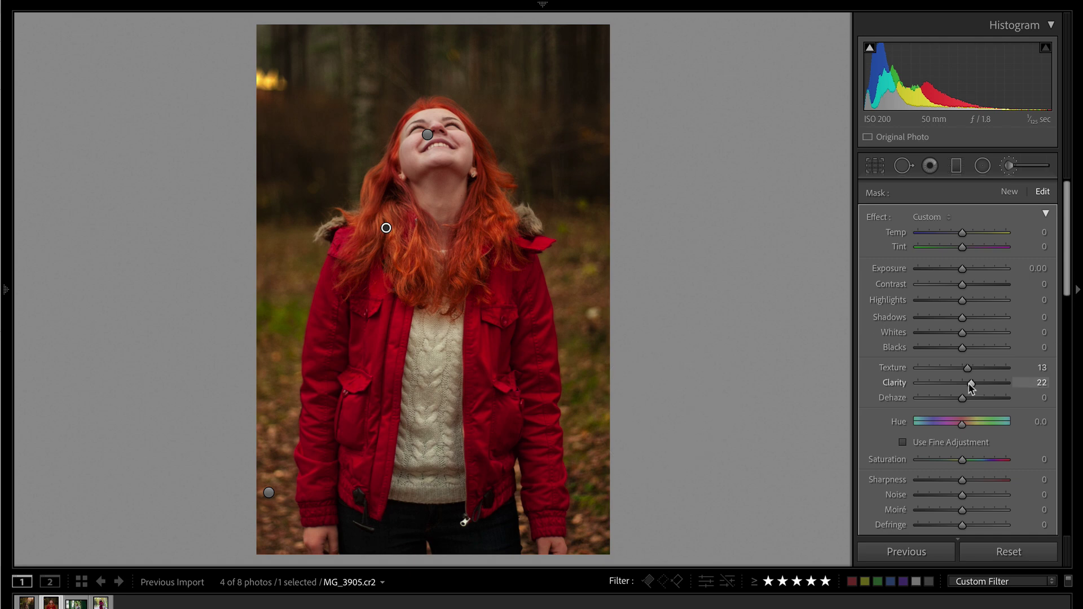
pyautogui.press('k')
# Color grade the midtones to Hue 30, Saturation 10 and the shadows to Hue 94, Saturation 13.
pyautogui.scroll(-3, 986, 418)
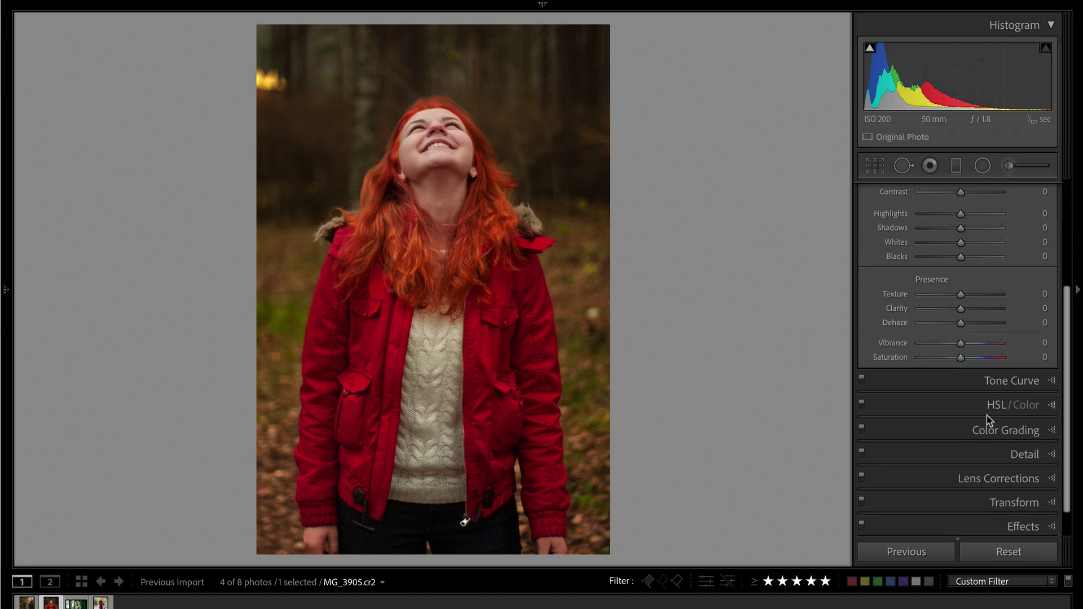
pyautogui.click(988, 430)
pyautogui.scroll(2, 946, 242)
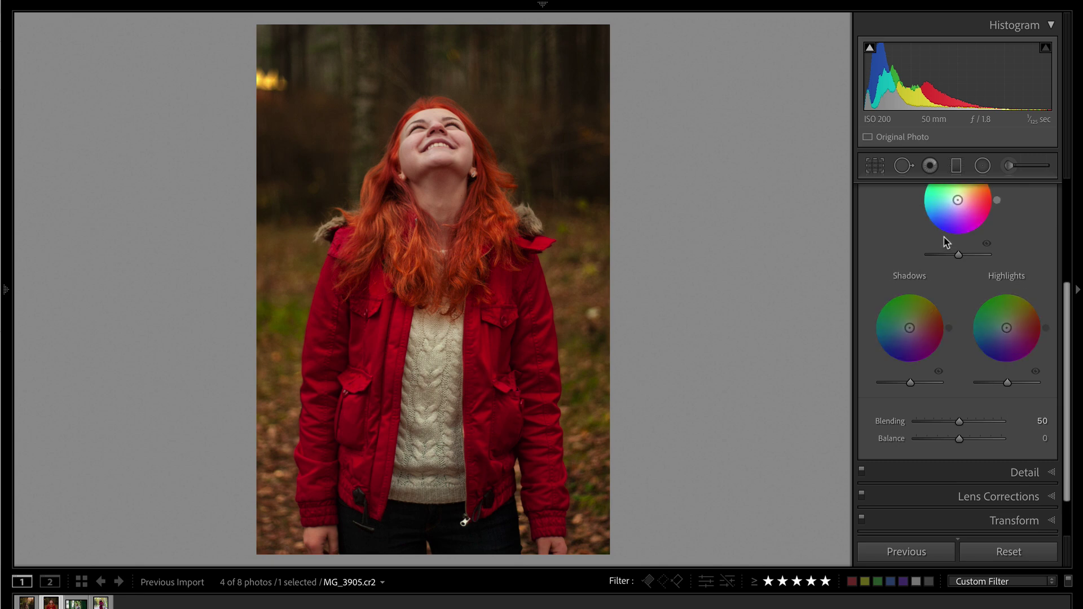
pyautogui.moveTo(957, 269); pyautogui.dragTo(961, 269)
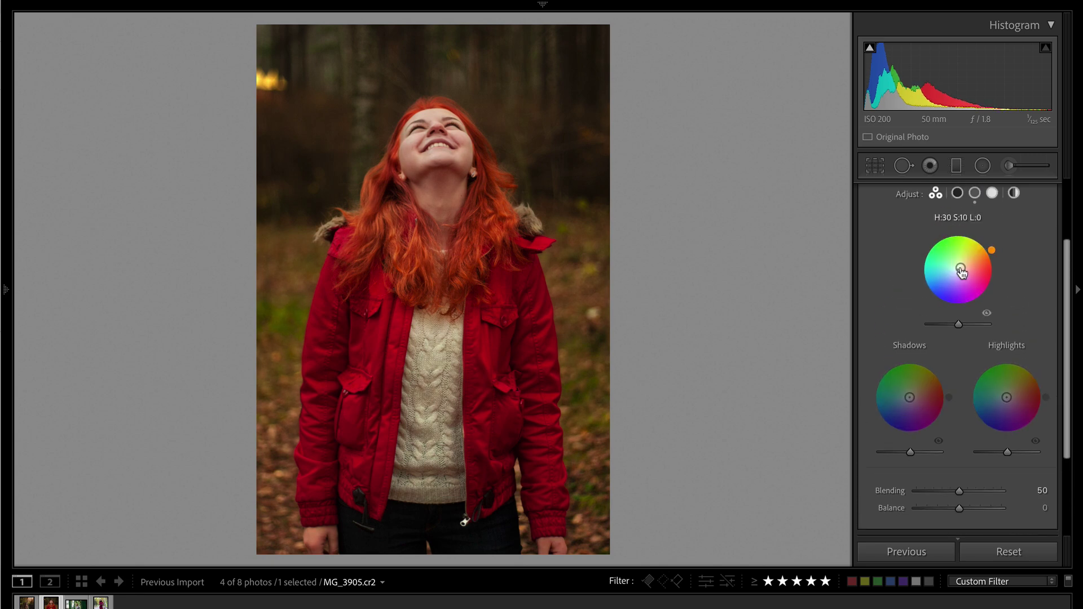
pyautogui.moveTo(911, 386); pyautogui.dragTo(909, 393)
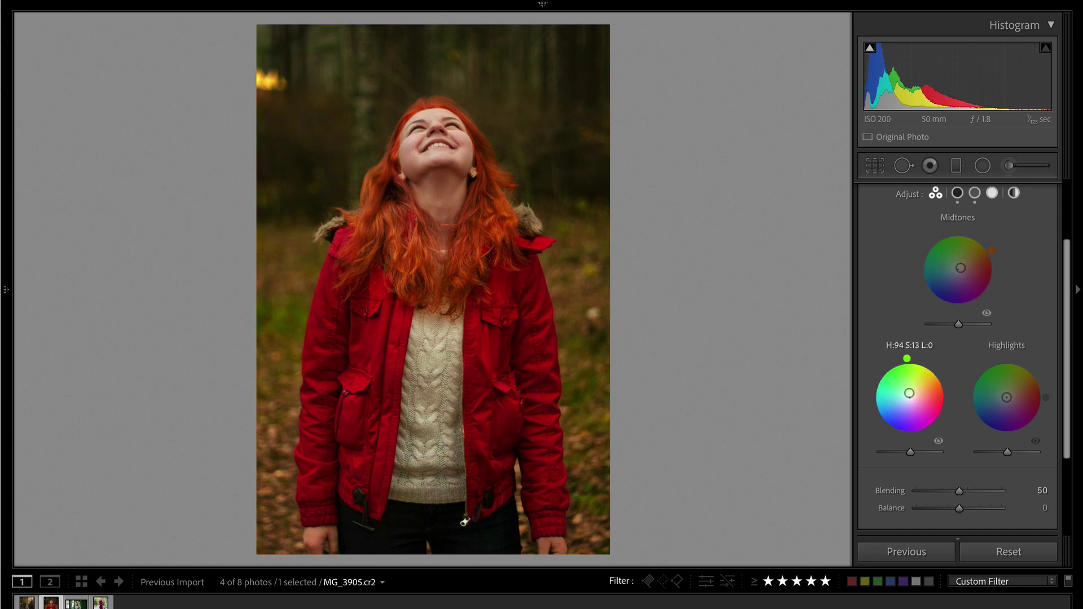
# Give the highlights a subtle red-orange tint, raise their luminance, and compare the photo before and after.
pyautogui.moveTo(1021, 392); pyautogui.dragTo(1016, 395)
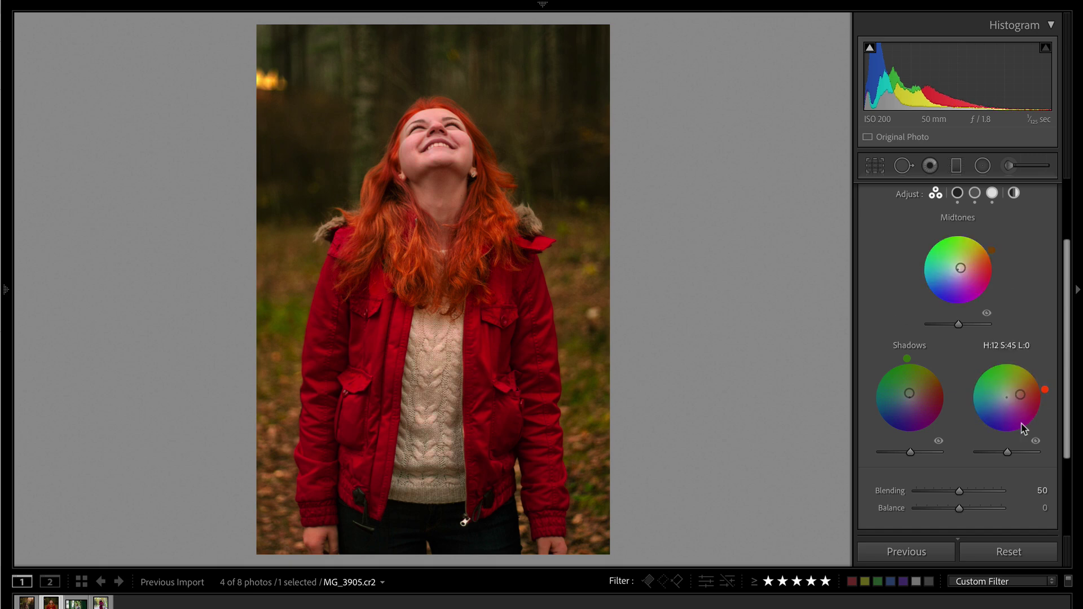
pyautogui.moveTo(1019, 394)
pyautogui.mouseDown()
pyautogui.moveTo(1002, 380)
pyautogui.moveTo(1021, 387)
pyautogui.moveTo(1026, 417)
pyautogui.moveTo(1010, 401)
pyautogui.mouseUp()
pyautogui.moveTo(1006, 452)
pyautogui.mouseDown()
pyautogui.moveTo(1040, 459)
pyautogui.moveTo(1025, 463)
pyautogui.mouseUp()
pyautogui.press('\\')
pyautogui.press('\\')
pyautogui.press('\\')
pyautogui.press('\\')
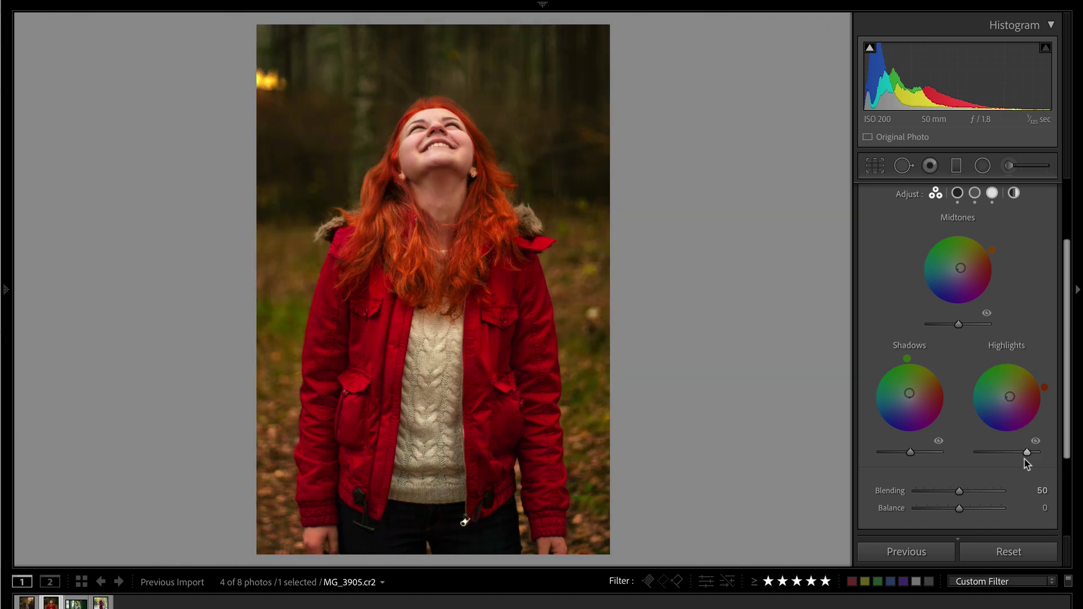
# Switch to IMG_7530 and set its white balance to Temp 6,873 and Tint +43.
pyautogui.press('Right')
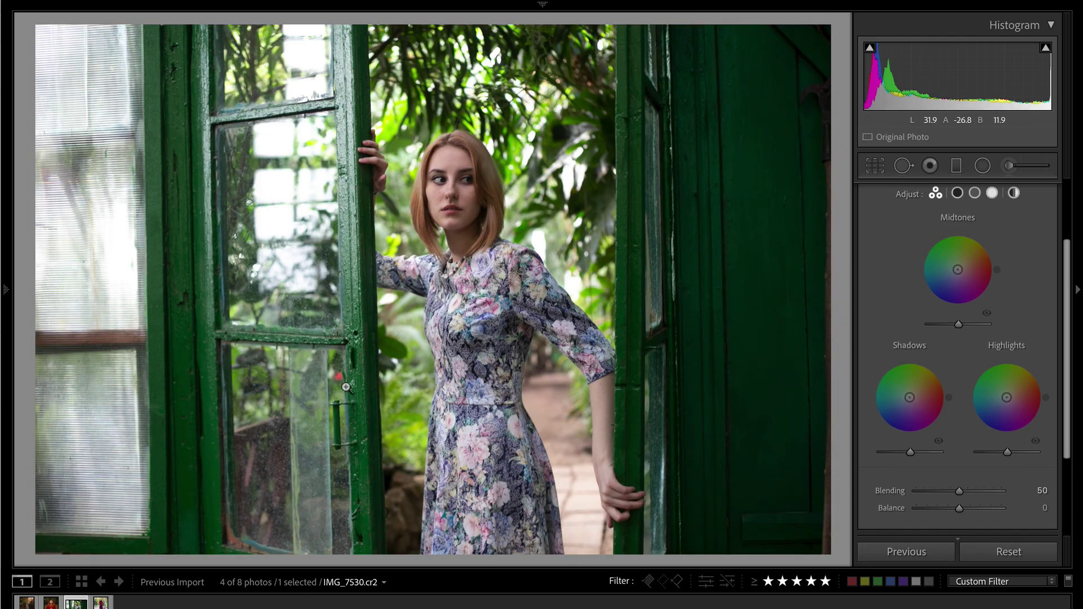
pyautogui.scroll(5, 925, 321)
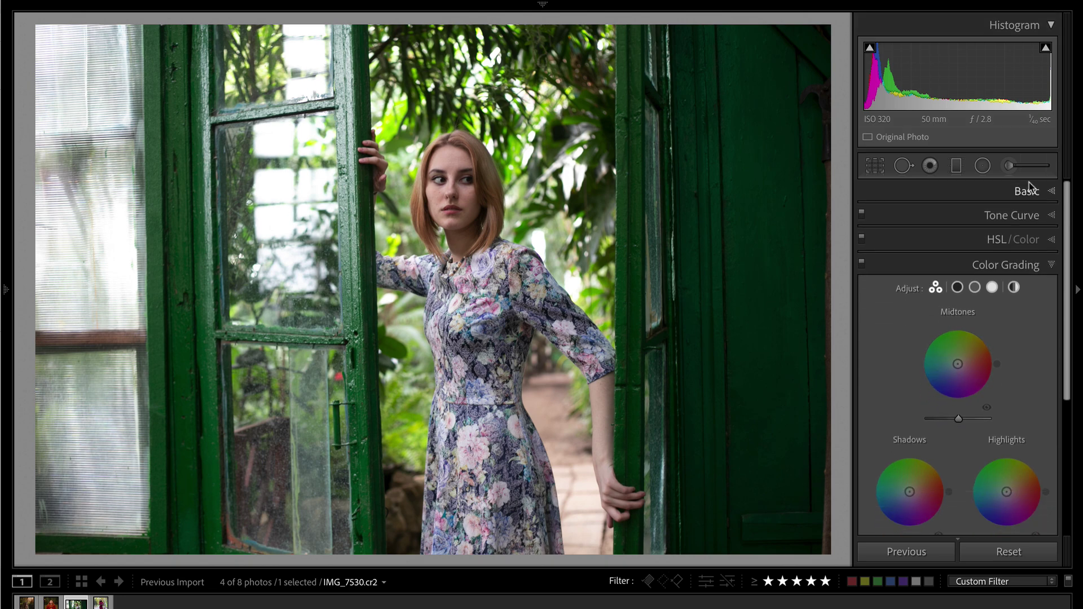
pyautogui.click(1024, 187)
pyautogui.moveTo(945, 287); pyautogui.dragTo(975, 306)
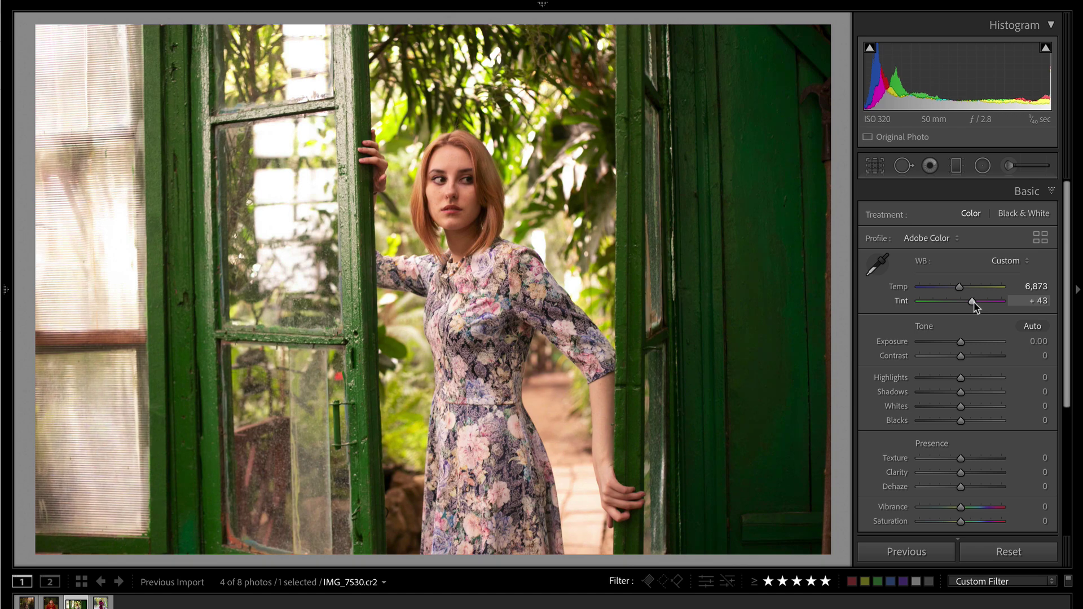
# Calibrate Shadows Tint to +2 and Red Primary to Hue -13, Saturation +19, compare the effect, and undo the accidental settings reset.
pyautogui.scroll(-8, 974, 306)
pyautogui.click(1003, 515)
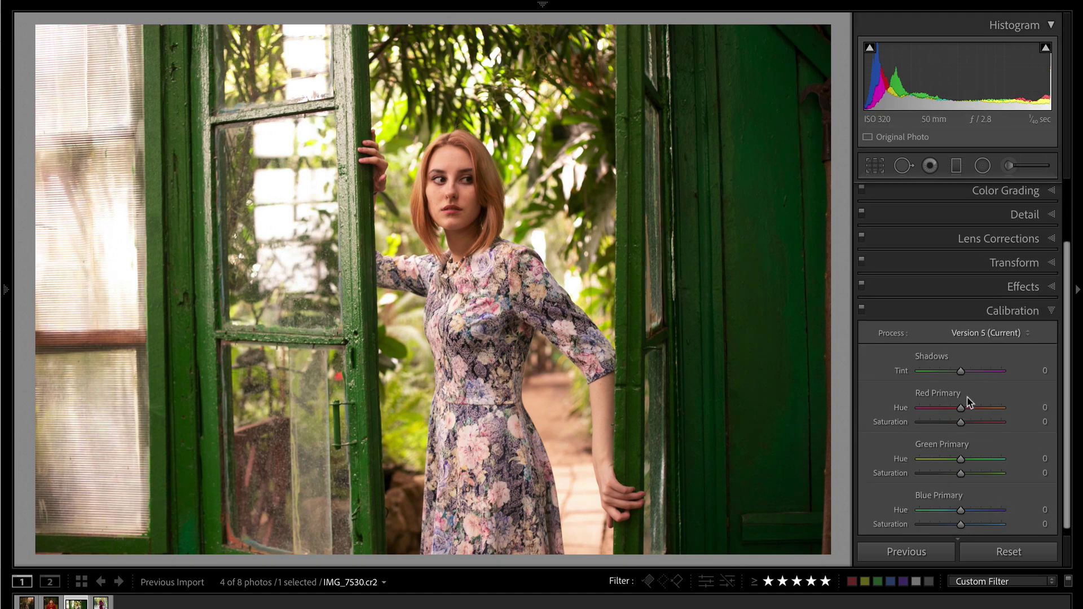
pyautogui.moveTo(961, 371)
pyautogui.mouseDown()
pyautogui.moveTo(918, 377)
pyautogui.moveTo(989, 376)
pyautogui.moveTo(960, 375)
pyautogui.mouseUp()
pyautogui.moveTo(961, 408)
pyautogui.mouseDown()
pyautogui.moveTo(918, 411)
pyautogui.moveTo(993, 411)
pyautogui.moveTo(951, 414)
pyautogui.moveTo(977, 414)
pyautogui.moveTo(961, 415)
pyautogui.mouseUp()
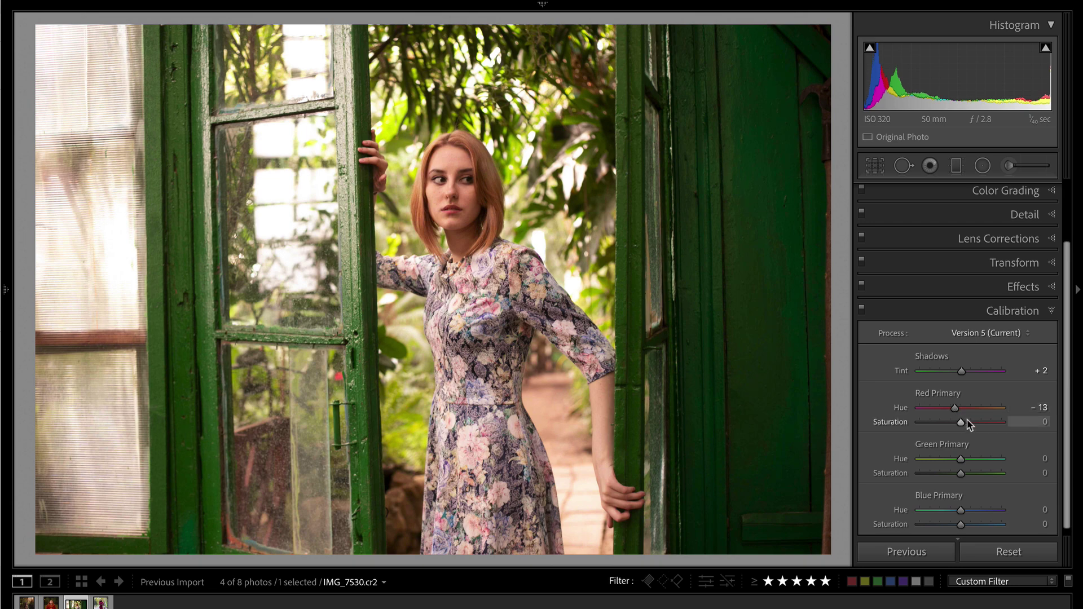
pyautogui.moveTo(961, 424); pyautogui.dragTo(968, 431)
pyautogui.click(861, 309)
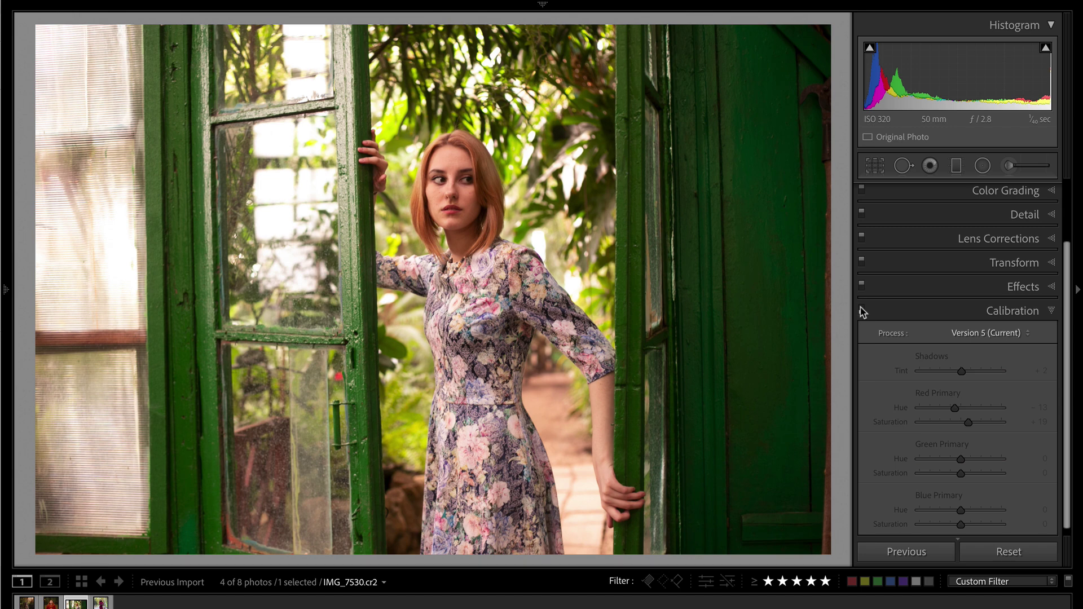
pyautogui.click(861, 309)
pyautogui.click(997, 553)
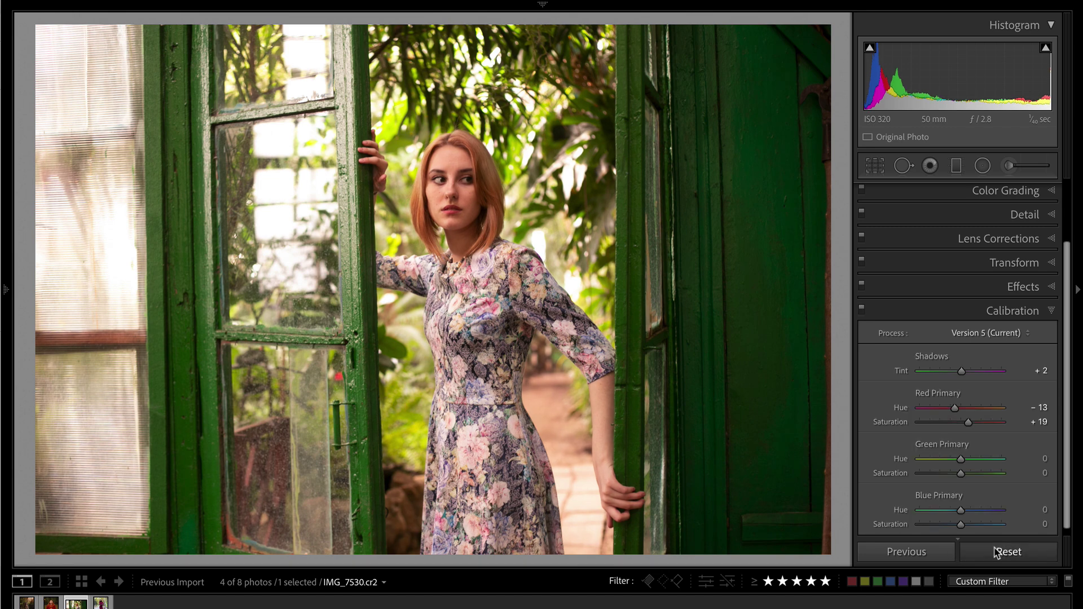
pyautogui.hotkey('ctrl', 'z')
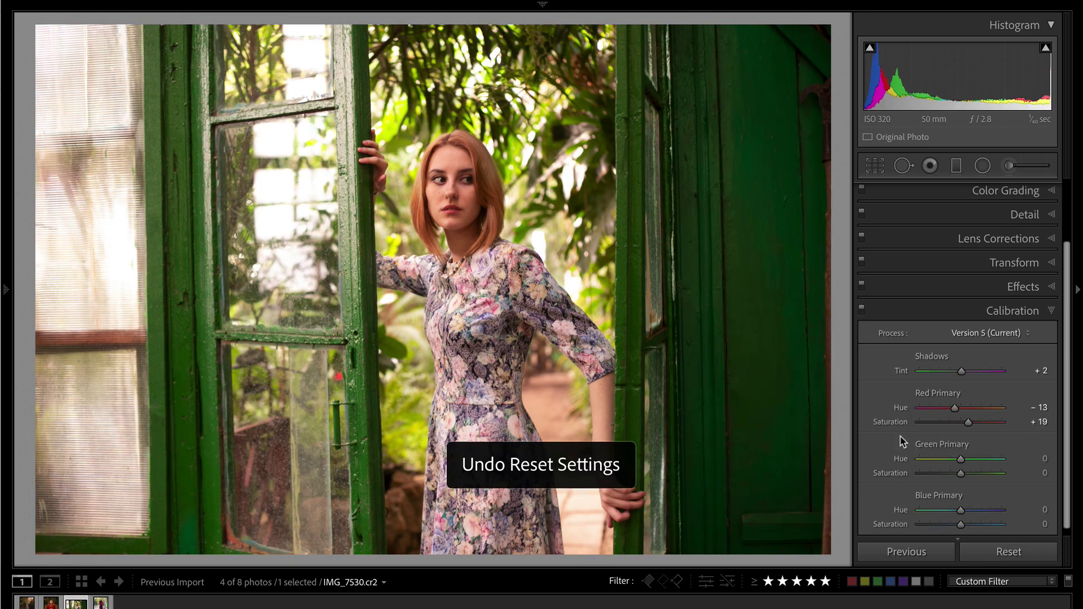
# Set the Blue Primary calibration to Hue -5 and Saturation -25, and compare the photo with and without calibration.
pyautogui.scroll(-1, 954, 452)
pyautogui.moveTo(953, 504)
pyautogui.mouseDown()
pyautogui.moveTo(934, 523)
pyautogui.moveTo(951, 522)
pyautogui.mouseUp()
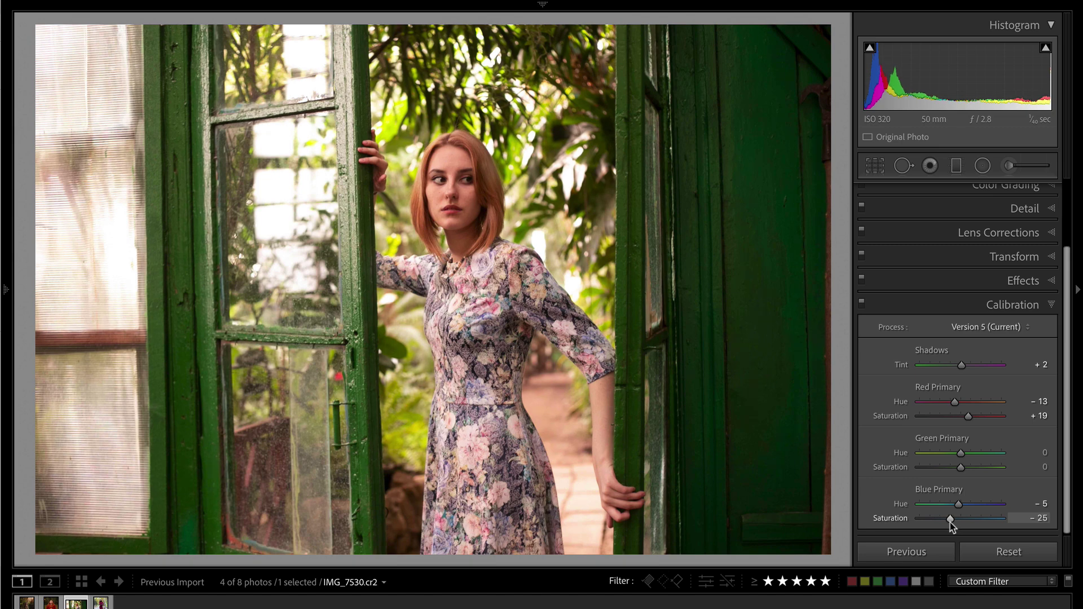
pyautogui.click(863, 303)
pyautogui.click(863, 303)
pyautogui.click(862, 303)
pyautogui.click(862, 302)
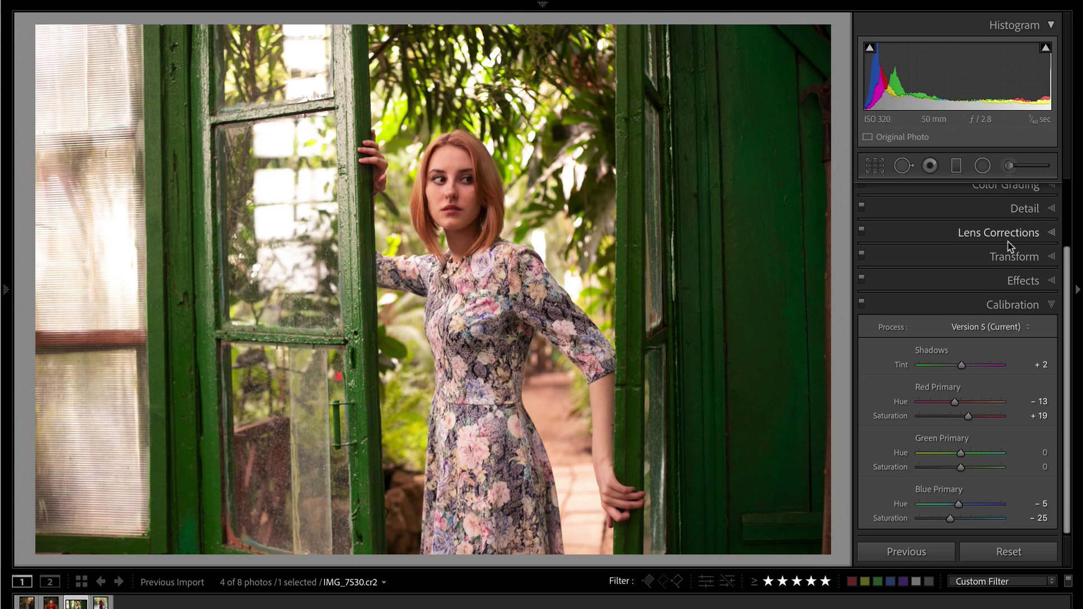
# Set the photo's basic tone to Contrast +18, Highlights -100 and Exposure +0.13.
pyautogui.scroll(3, 979, 251)
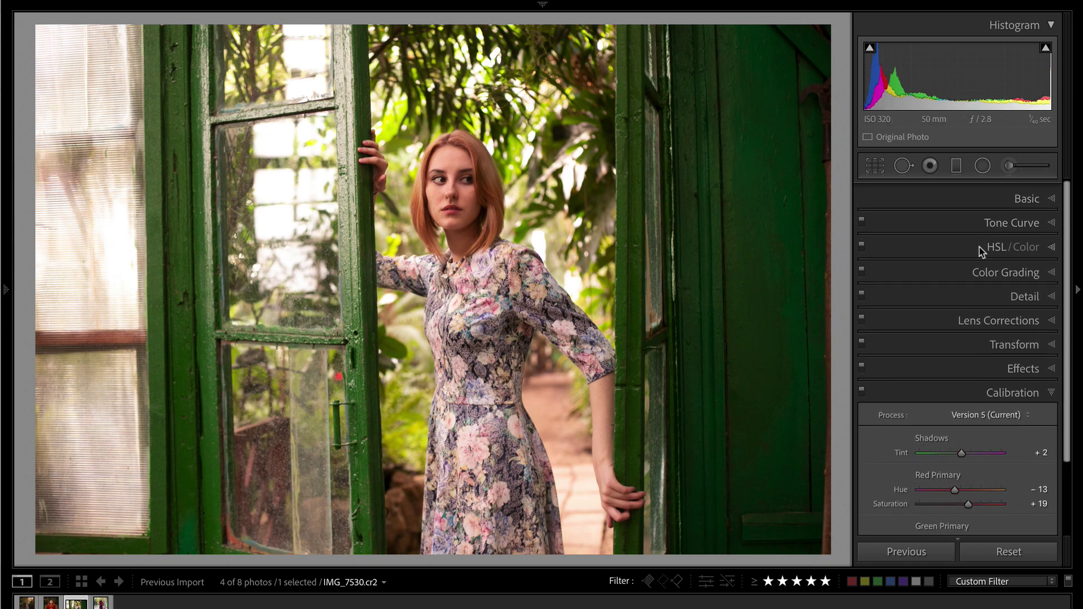
pyautogui.click(1029, 194)
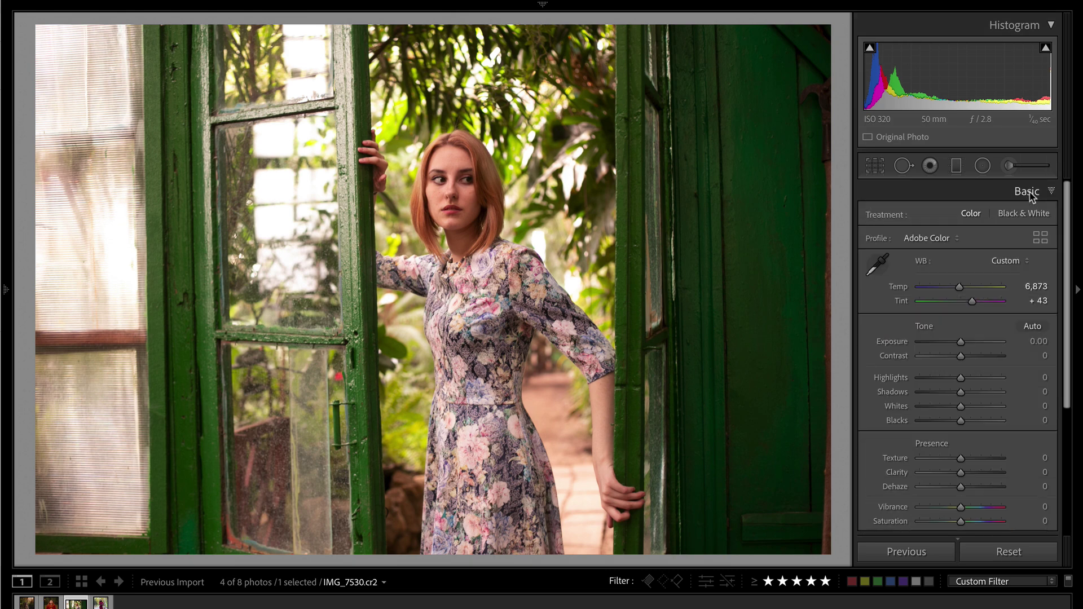
pyautogui.moveTo(968, 356); pyautogui.dragTo(888, 389)
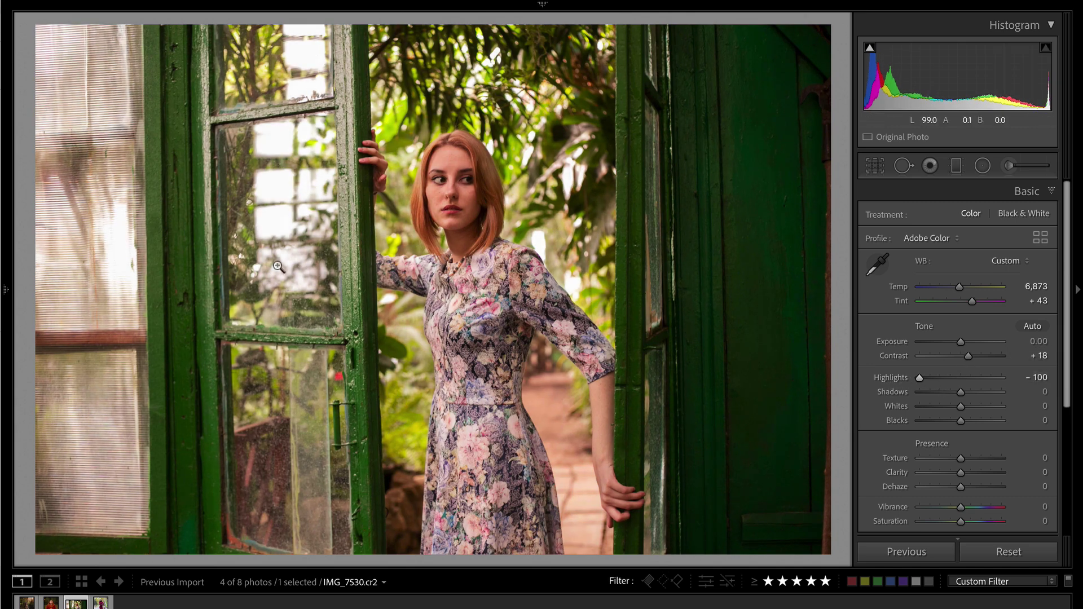
pyautogui.scroll(-3, 996, 394)
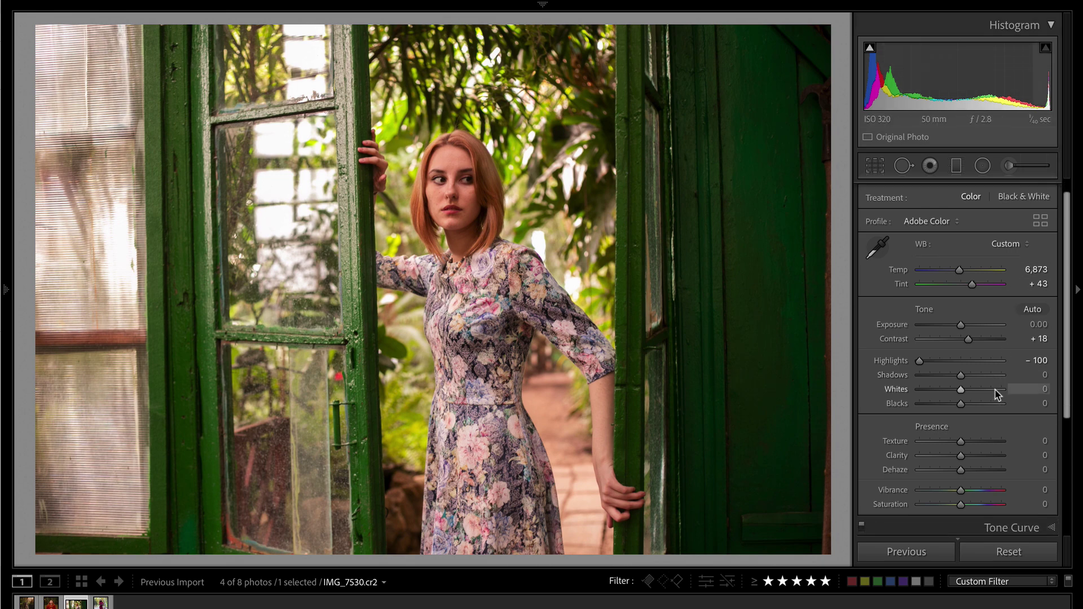
pyautogui.press('=')
pyautogui.press('-')
pyautogui.press('-')
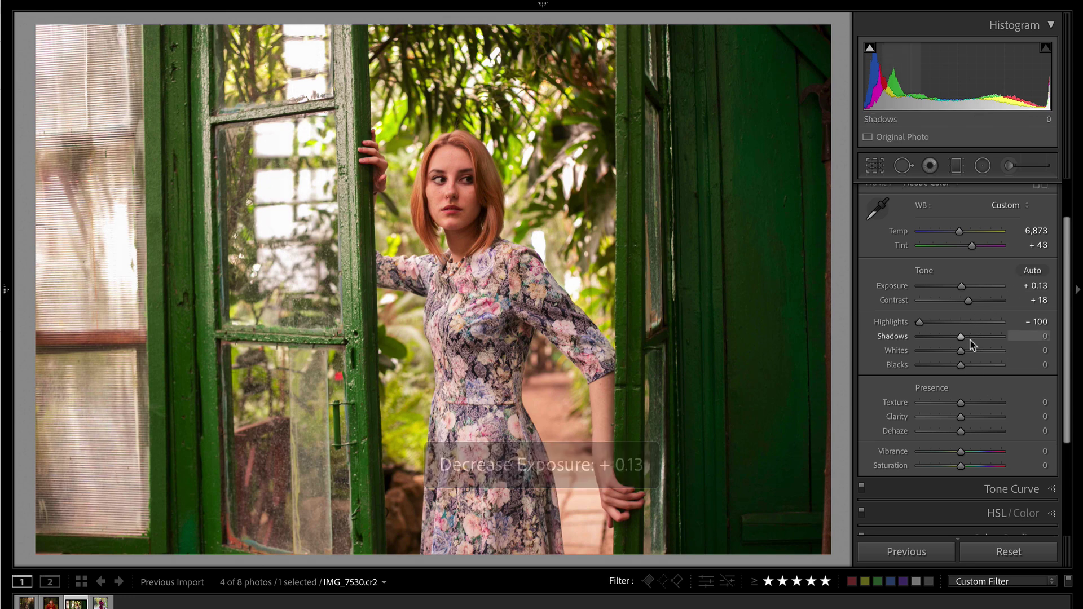
# Set Green to Hue +21, Saturation -53 and Luminance -6, and Aqua Hue to +4.
pyautogui.scroll(-6, 967, 344)
pyautogui.click(989, 406)
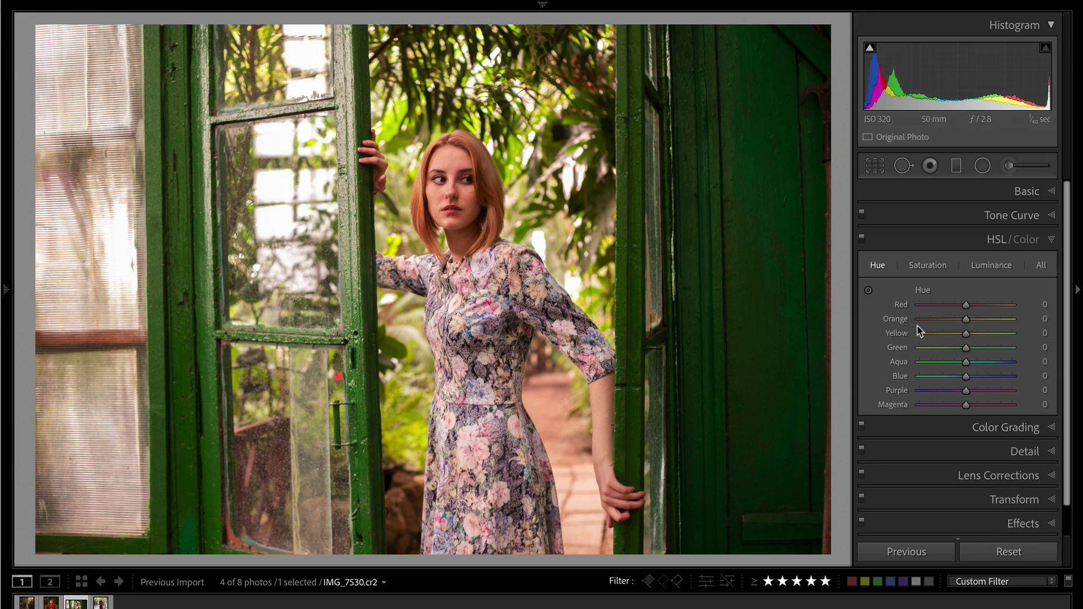
pyautogui.moveTo(768, 231)
pyautogui.mouseDown()
pyautogui.moveTo(768, 265)
pyautogui.moveTo(768, 218)
pyautogui.moveTo(774, 242)
pyautogui.mouseUp()
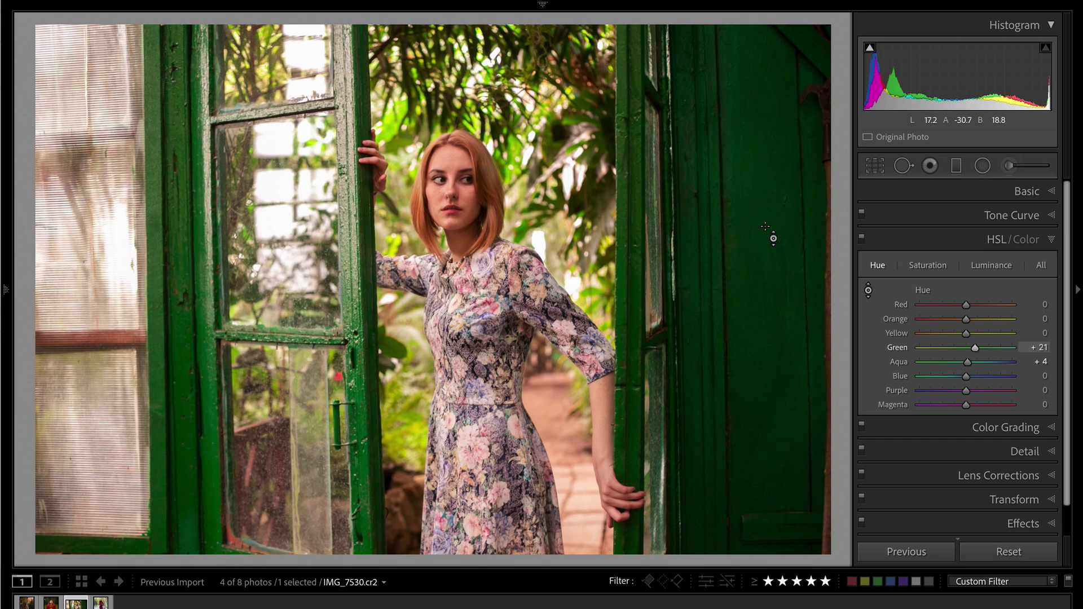
pyautogui.click(930, 269)
pyautogui.moveTo(965, 347); pyautogui.dragTo(938, 351)
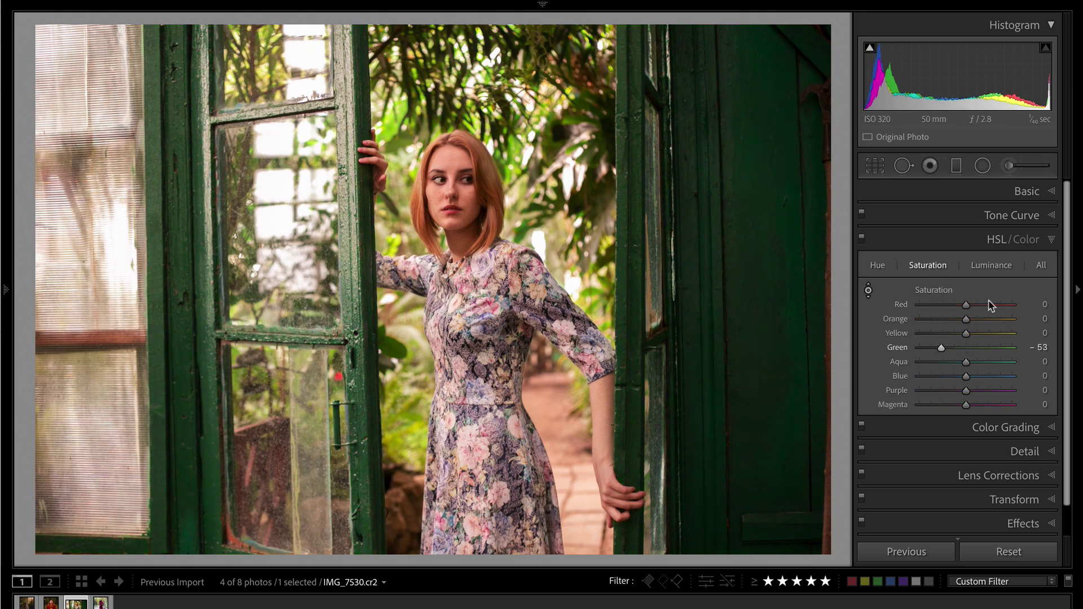
pyautogui.click(992, 265)
pyautogui.moveTo(966, 348)
pyautogui.mouseDown()
pyautogui.moveTo(941, 349)
pyautogui.moveTo(952, 337)
pyautogui.mouseUp()
# Try a Yellow Hue of -34 with reduced Yellow Saturation, and restore the Yellow Saturation.
pyautogui.click(928, 265)
pyautogui.click(942, 334)
pyautogui.click(877, 265)
pyautogui.click(933, 334)
pyautogui.moveTo(933, 337); pyautogui.dragTo(965, 337)
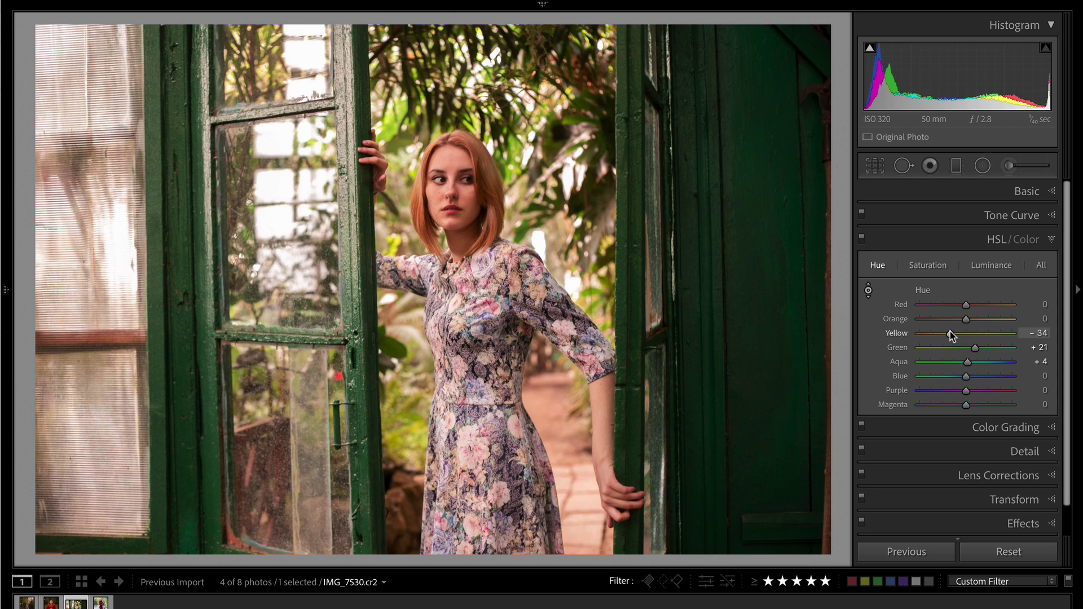
pyautogui.click(928, 265)
pyautogui.moveTo(955, 338)
pyautogui.mouseDown()
pyautogui.moveTo(936, 340)
pyautogui.moveTo(1035, 341)
pyautogui.moveTo(946, 337)
pyautogui.moveTo(967, 334)
pyautogui.mouseUp()
pyautogui.click(991, 265)
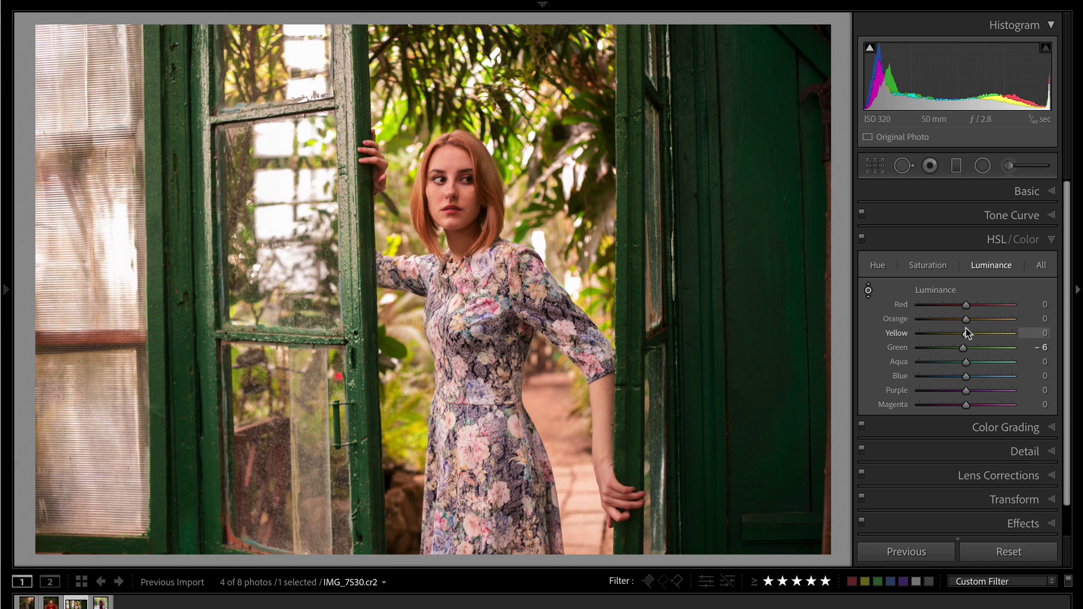
# Lower the white balance Temp to 6,387 and compare the photo before and after.
pyautogui.press('\\')
pyautogui.press('\\')
pyautogui.click(1026, 191)
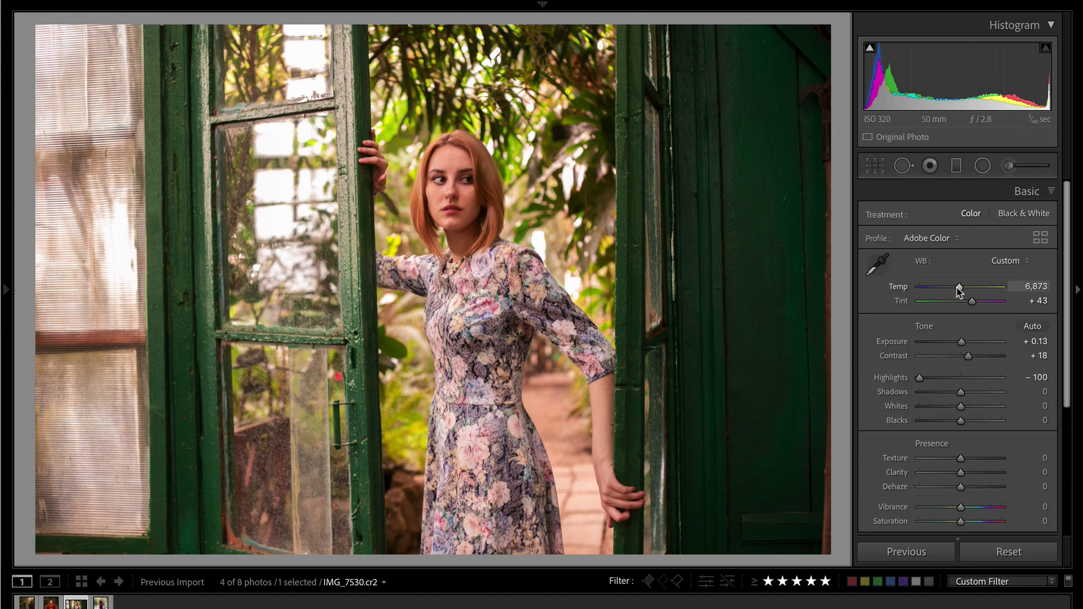
pyautogui.moveTo(957, 289); pyautogui.dragTo(954, 291)
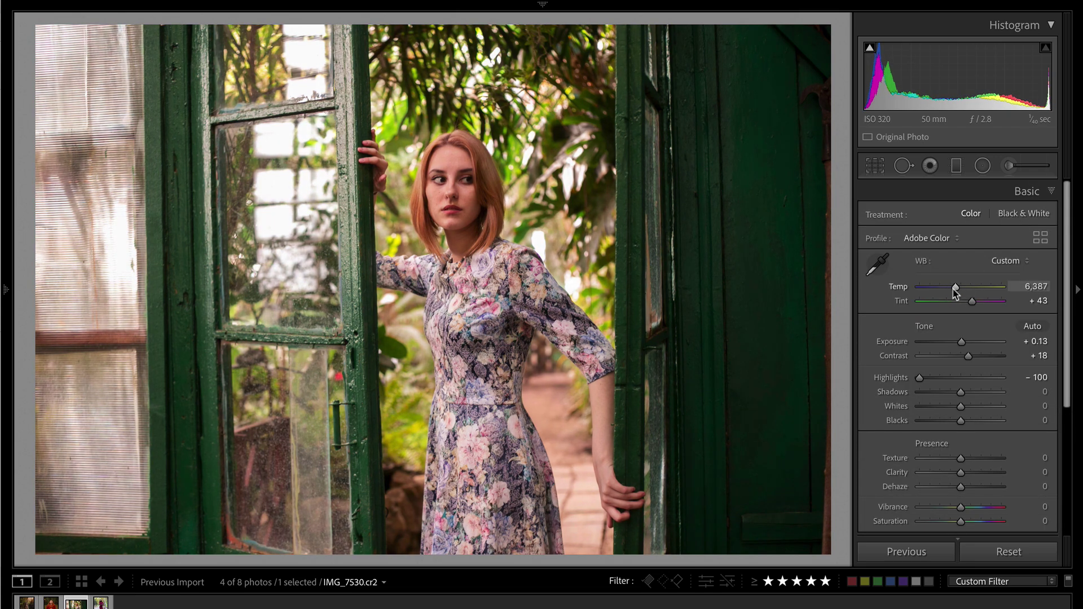
pyautogui.press('\\')
pyautogui.press('\\')
pyautogui.press('\\')
pyautogui.press('\\')
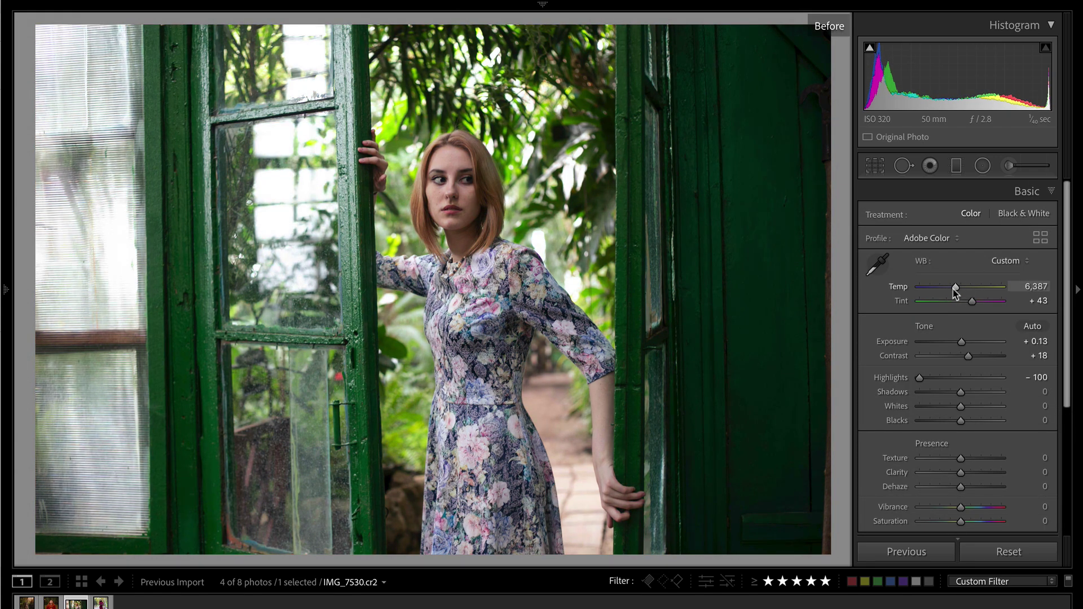
# Lower the white balance Tint to +41.
pyautogui.moveTo(972, 304); pyautogui.dragTo(970, 305)
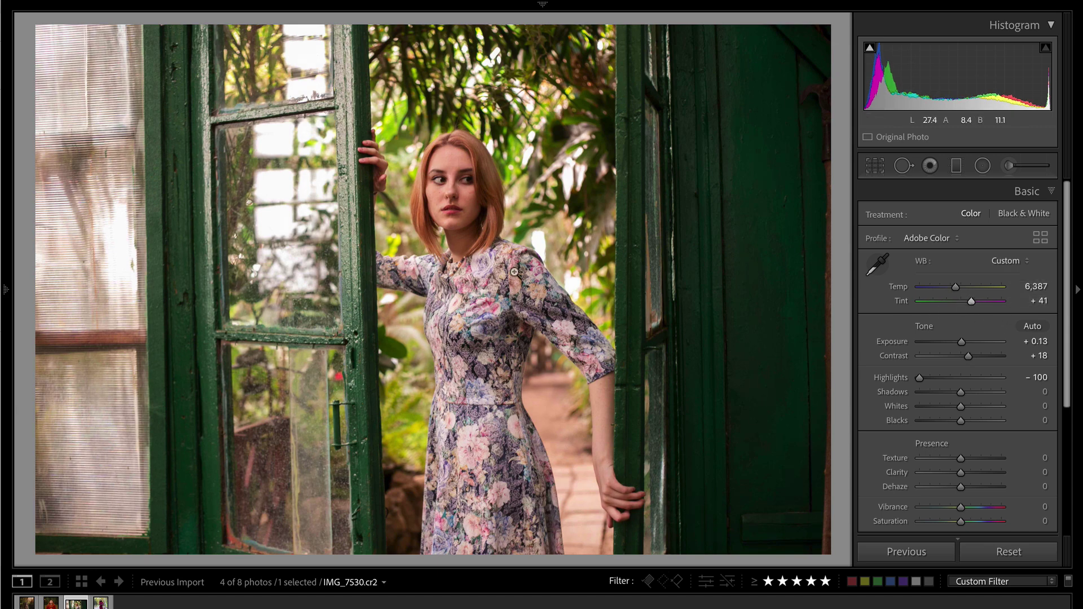
pyautogui.click(1010, 167)
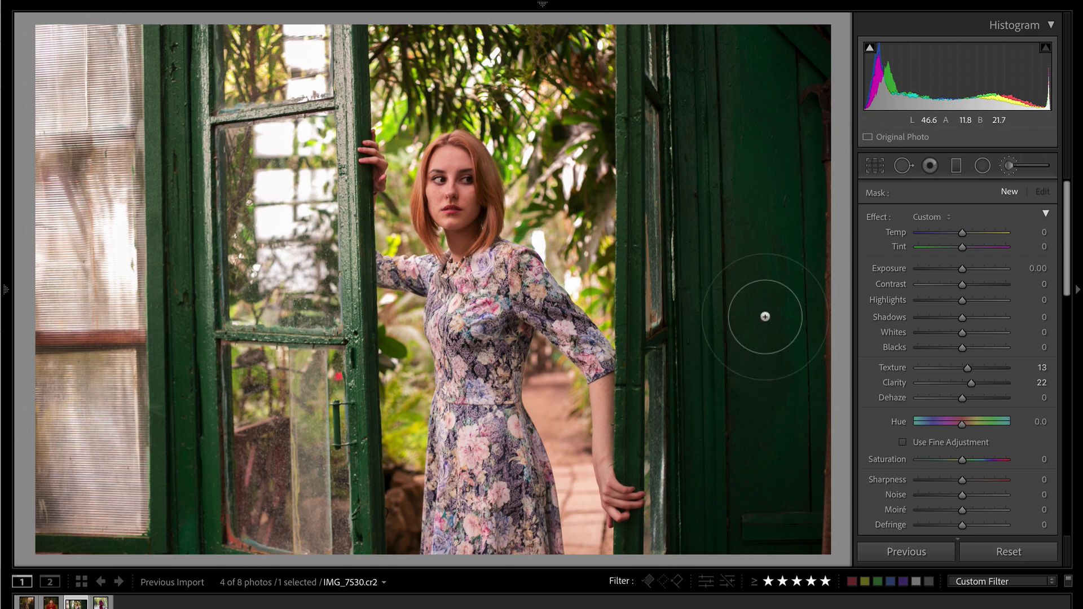
pyautogui.scroll(-5, 995, 390)
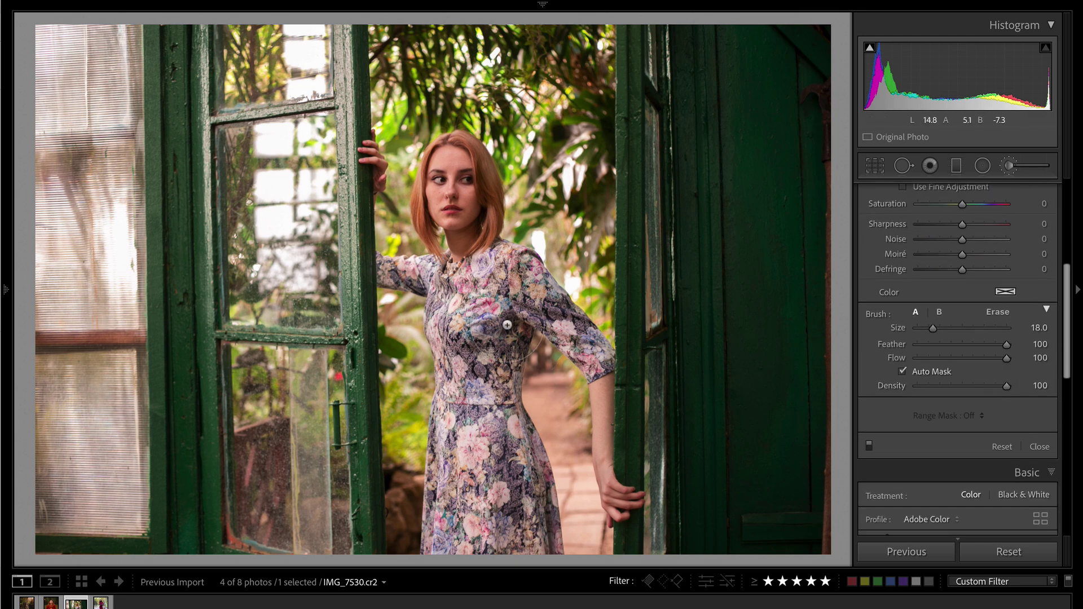
pyautogui.scroll(5, 943, 269)
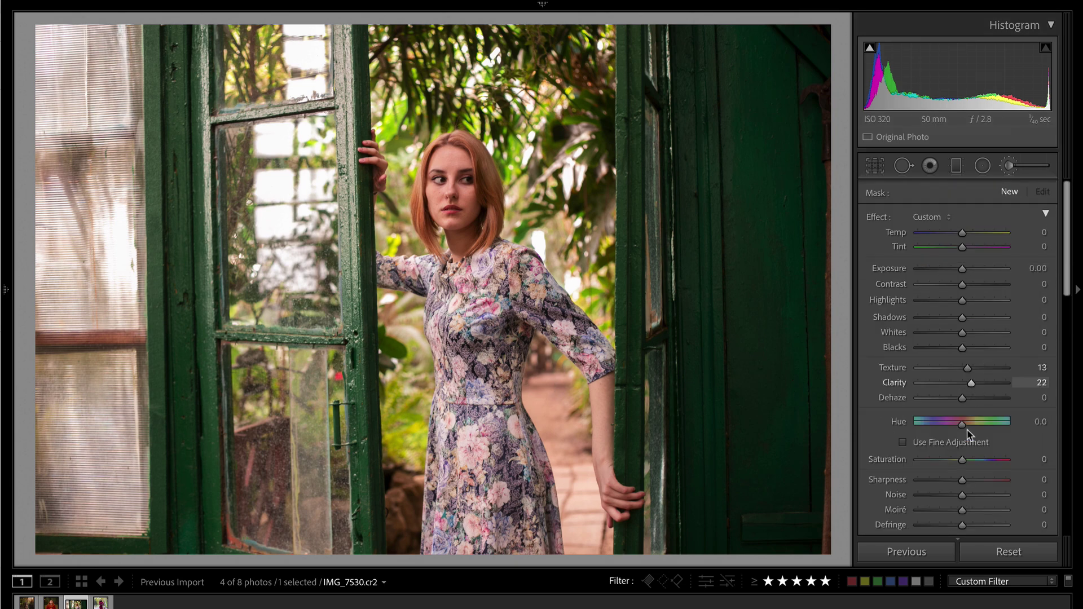
pyautogui.scroll(-5, 963, 464)
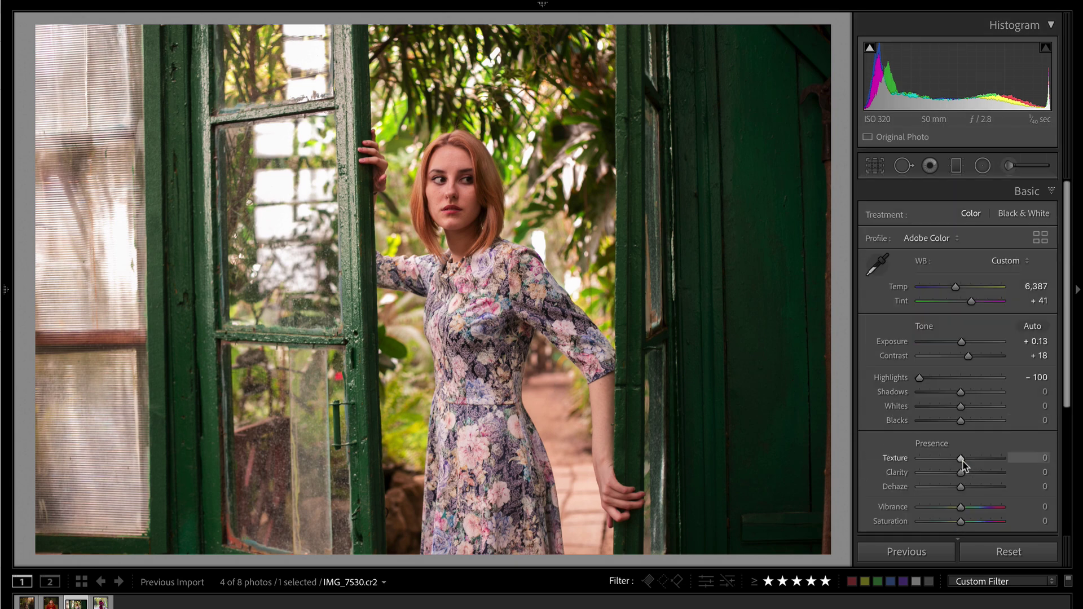
# Try a Saturation of -100 and the Black & White treatment, restoring the color after each.
pyautogui.scroll(-2, 961, 442)
pyautogui.moveTo(961, 395); pyautogui.dragTo(855, 401)
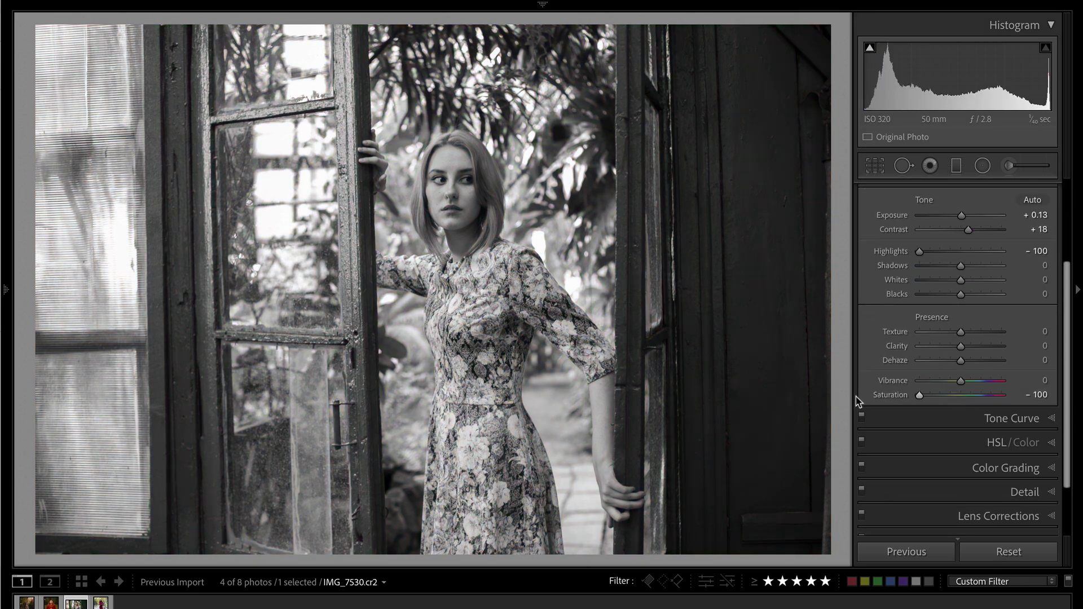
pyautogui.doubleClick(920, 395)
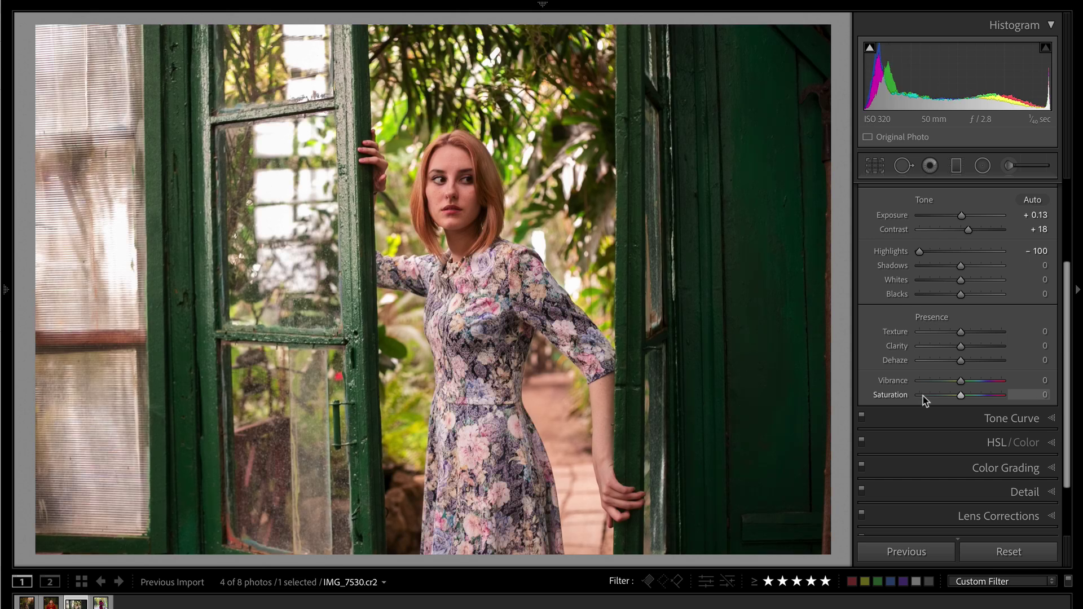
pyautogui.press('v')
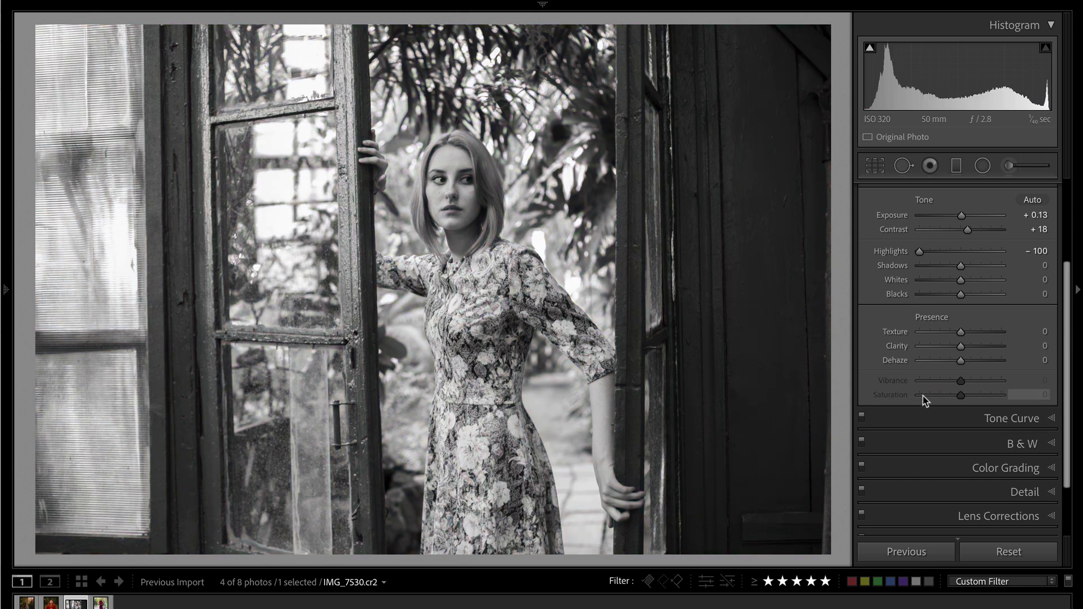
pyautogui.press('v')
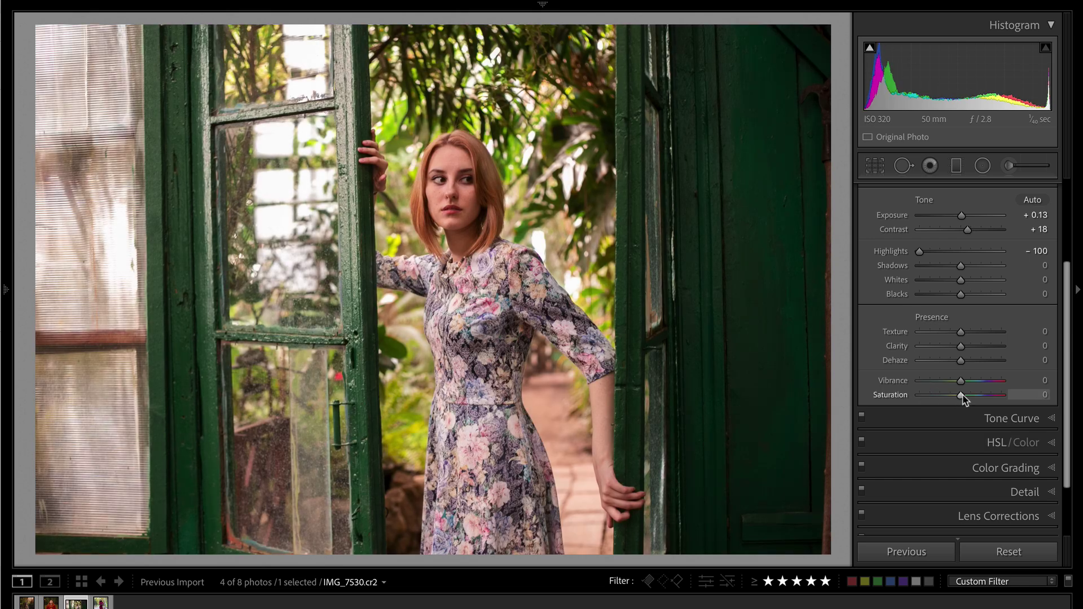
# Desaturate the photo to -100 and set Dehaze to +32, Clarity to +29 and Texture to +60.
pyautogui.moveTo(961, 395); pyautogui.dragTo(863, 398)
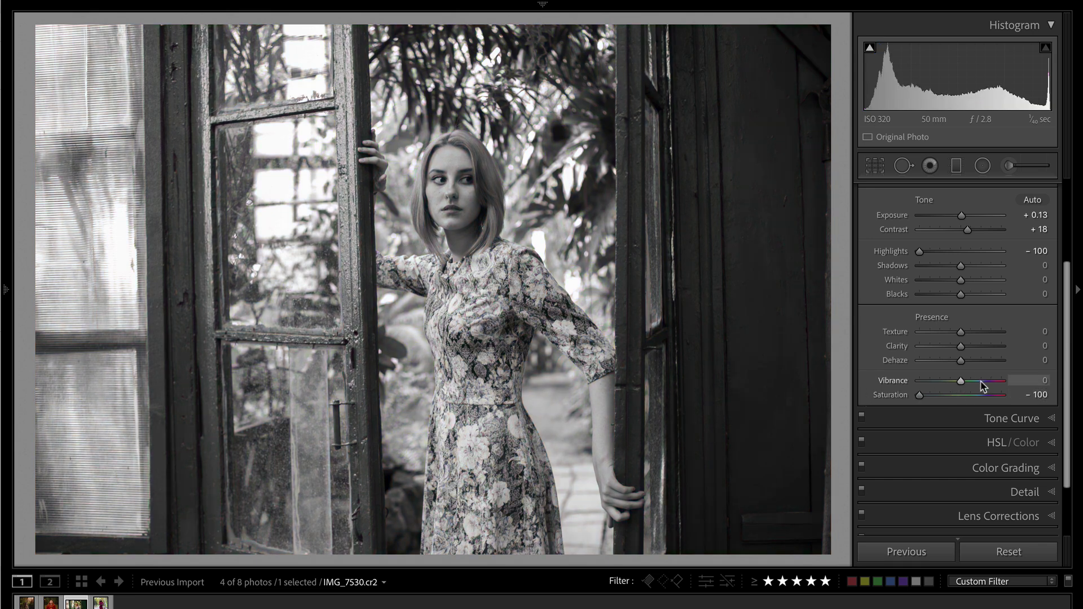
pyautogui.click(975, 360)
pyautogui.click(975, 346)
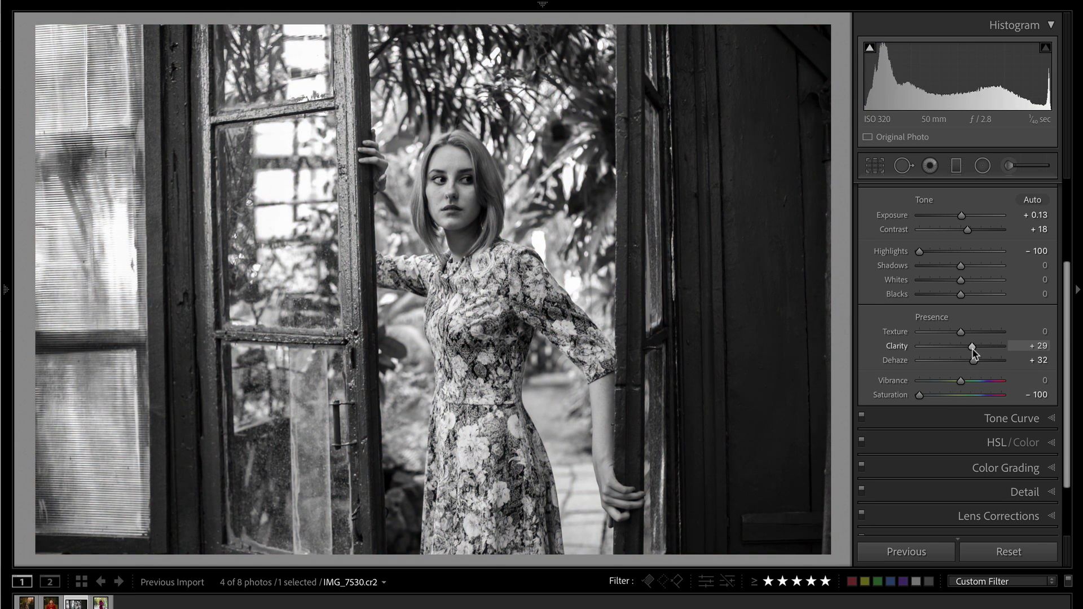
pyautogui.click(976, 332)
pyautogui.moveTo(976, 334); pyautogui.dragTo(987, 334)
# Raise the Contrast to +43 and try darker and brighter Exposure values, including -0.20.
pyautogui.scroll(1, 986, 334)
pyautogui.click(979, 263)
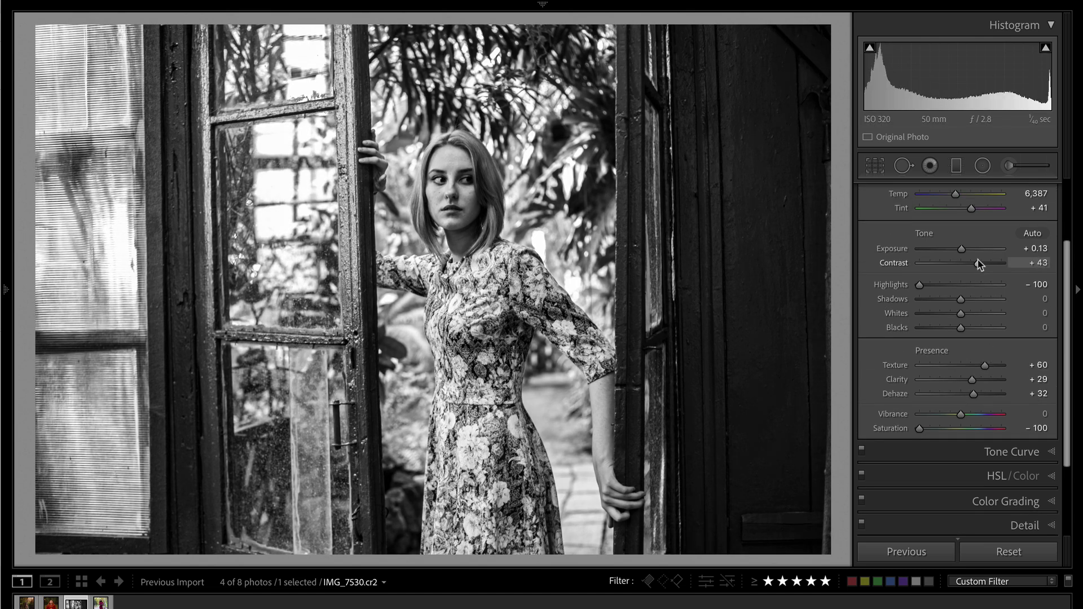
pyautogui.hotkey('ctrl', ',')
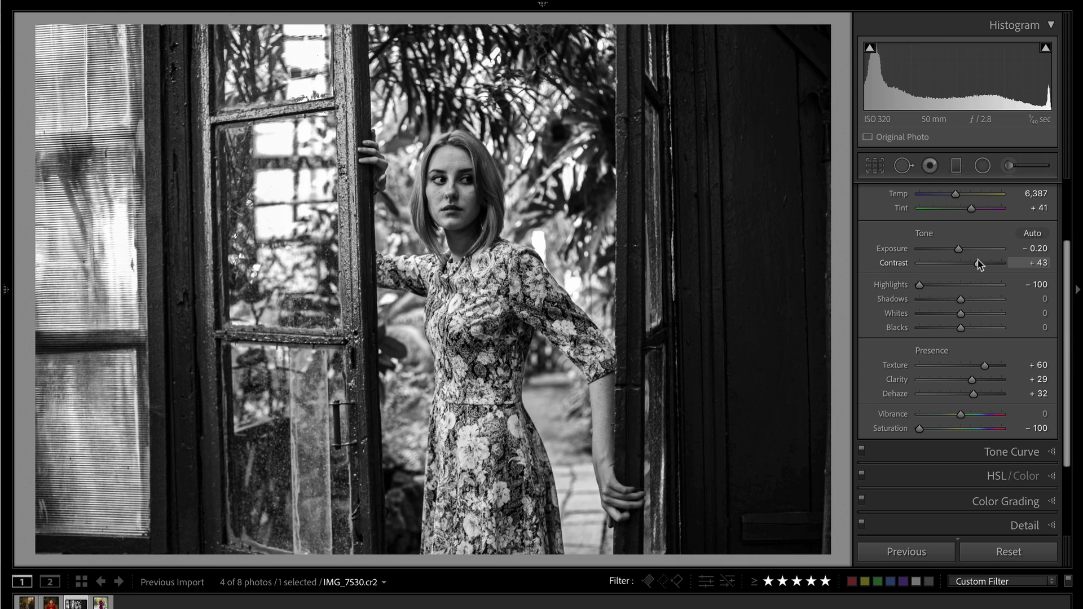
pyautogui.hotkey('ctrl', '.')
pyautogui.hotkey('ctrl', '.')
pyautogui.hotkey('ctrl', ',')
pyautogui.hotkey('ctrl', ',')
pyautogui.hotkey('ctrl', '.')
# Open the HSL settings, switch to the Black & White treatment to compare its mix, and switch back to color.
pyautogui.scroll(-4, 967, 375)
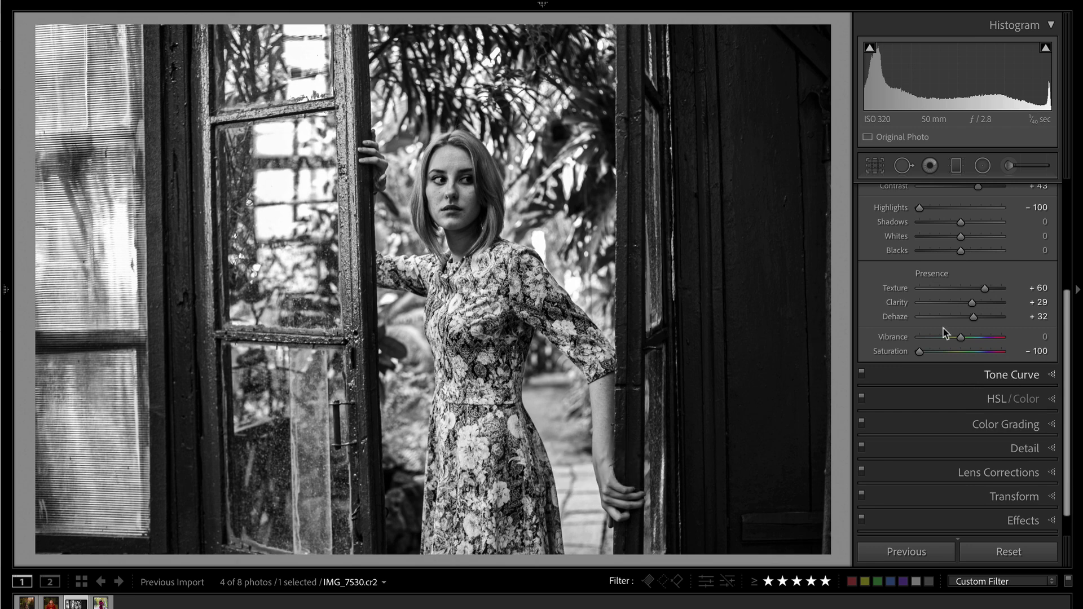
pyautogui.moveTo(920, 352)
pyautogui.mouseDown()
pyautogui.moveTo(929, 354)
pyautogui.moveTo(920, 359)
pyautogui.mouseUp()
pyautogui.click(996, 400)
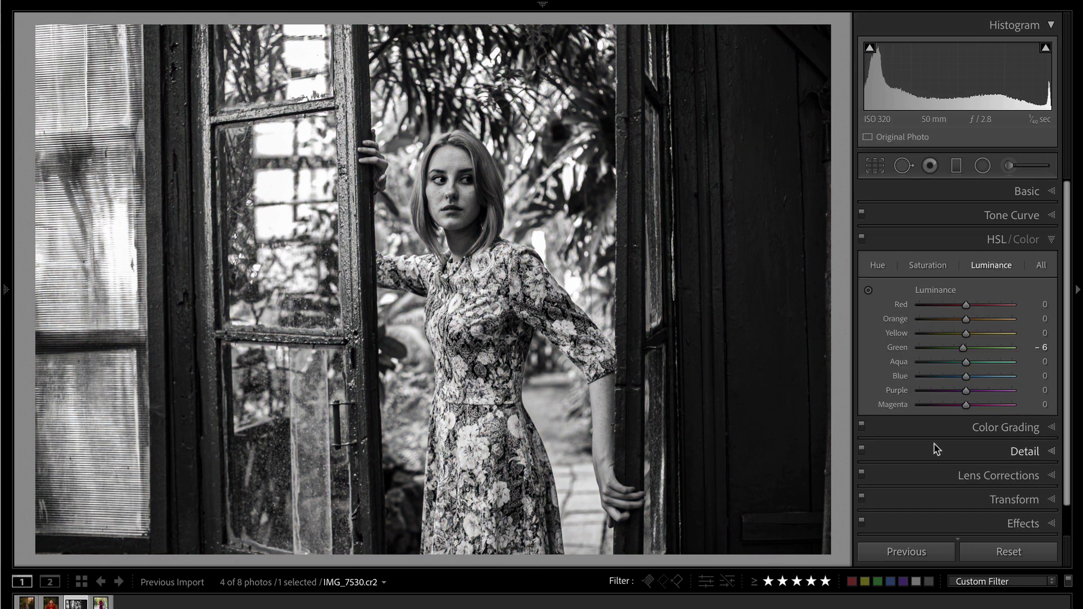
pyautogui.press('v')
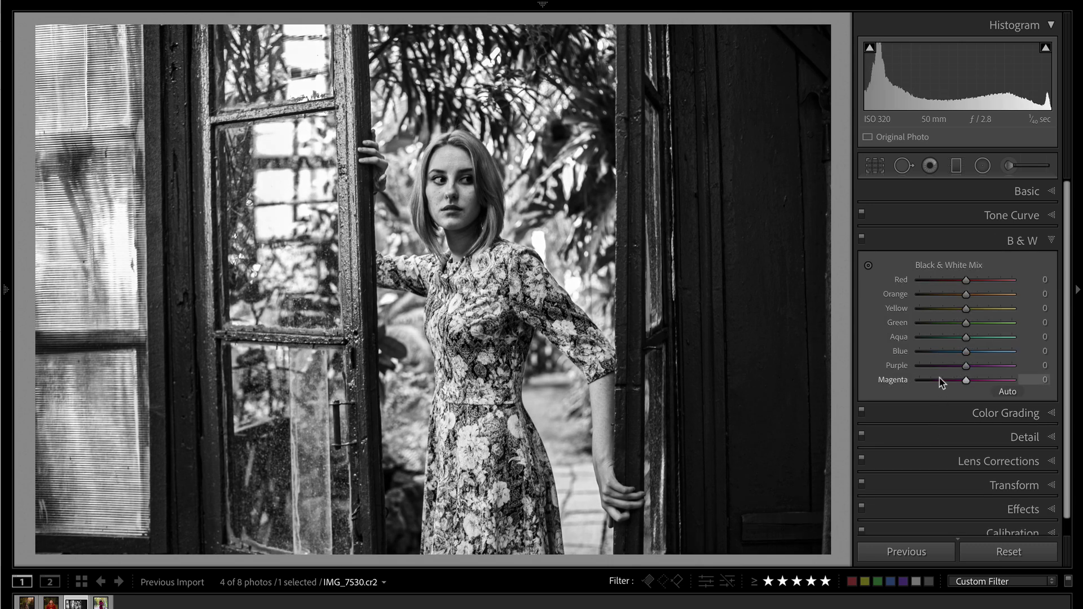
pyautogui.press('v')
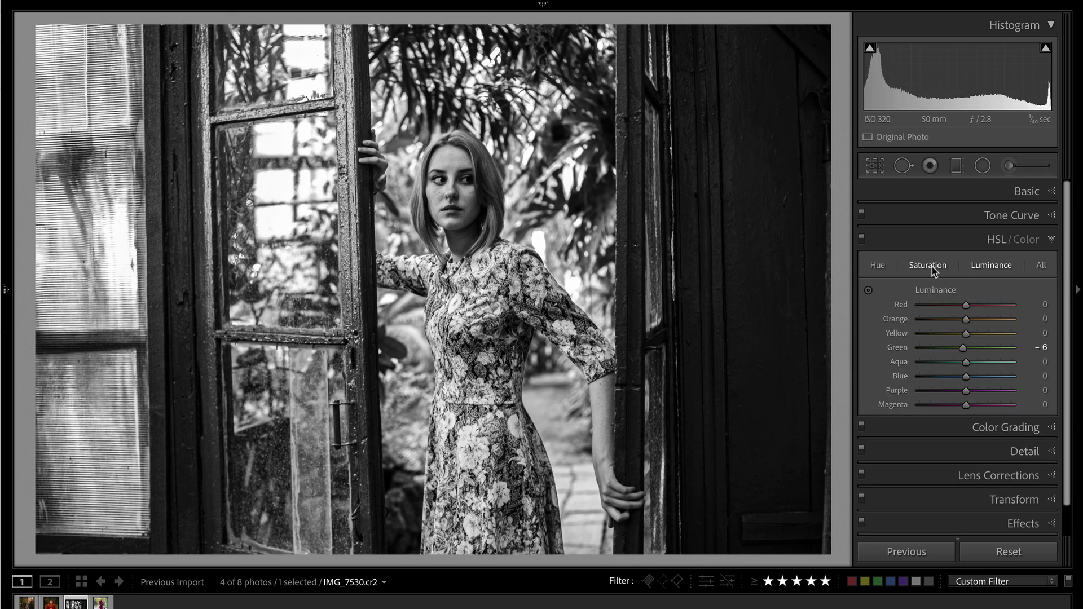
# Color grade the midtones faintly yellow, the shadows violet with Hue 270 and Saturation 2, and the highlights faintly red.
pyautogui.click(998, 428)
pyautogui.moveTo(966, 280)
pyautogui.moveTo(965, 282); pyautogui.dragTo(961, 284)
pyautogui.moveTo(909, 416); pyautogui.dragTo(910, 418)
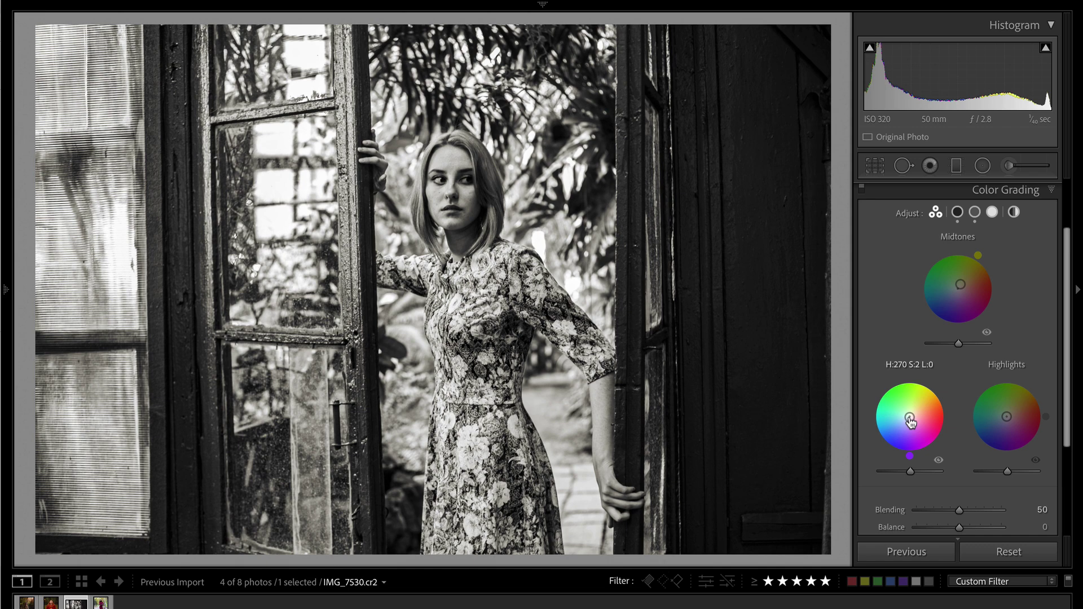
pyautogui.moveTo(1007, 417); pyautogui.dragTo(1009, 417)
# Adjust the Orange Luminance and set the Orange Saturation to -22.
pyautogui.scroll(3, 1010, 406)
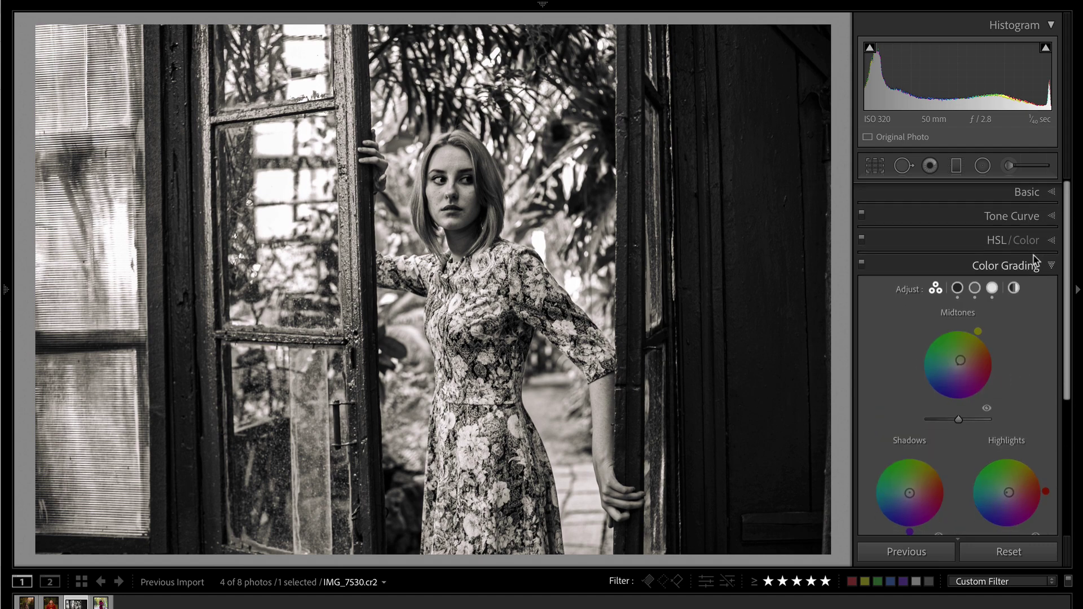
pyautogui.click(992, 242)
pyautogui.moveTo(933, 319); pyautogui.dragTo(983, 319)
pyautogui.click(910, 266)
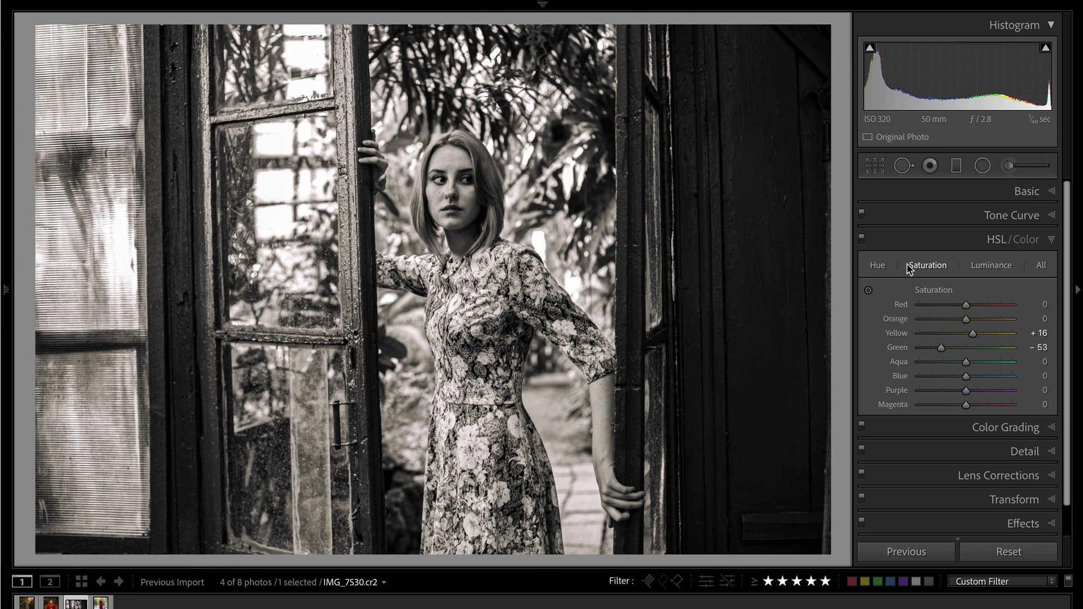
pyautogui.click(955, 319)
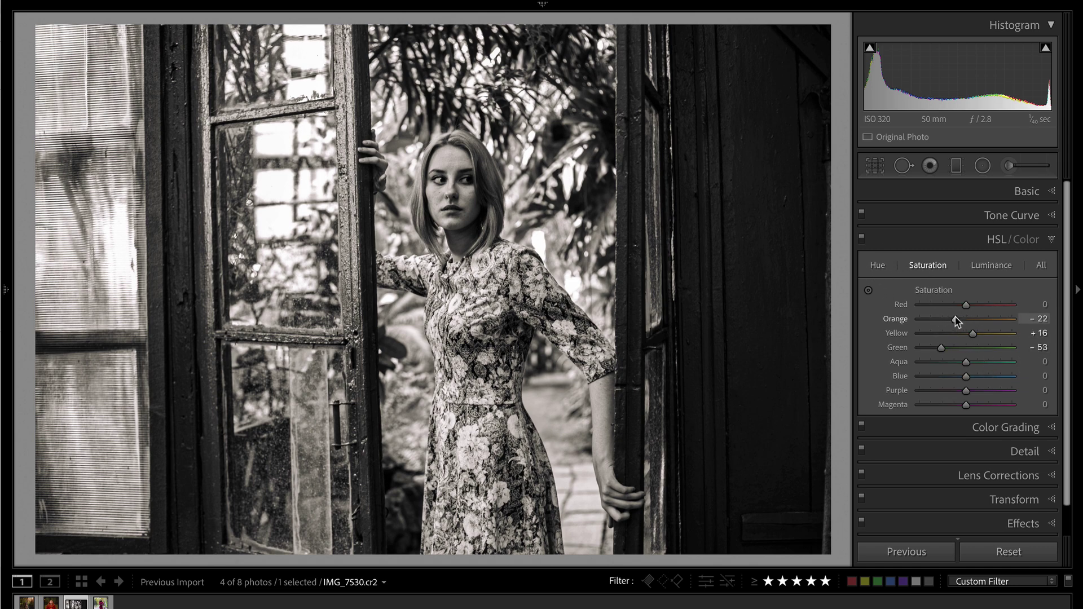
pyautogui.click(1050, 239)
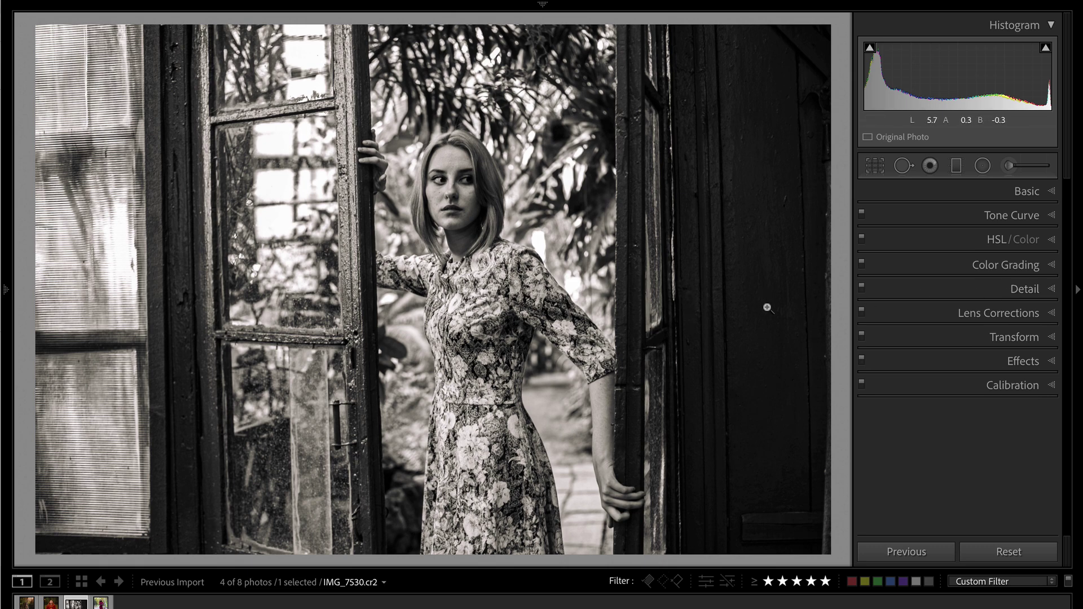
# Draw a large inverted radial filter around the woman, apply the 15 Brooding Dehaze Darken effect, and center it near her face.
pyautogui.click(982, 166)
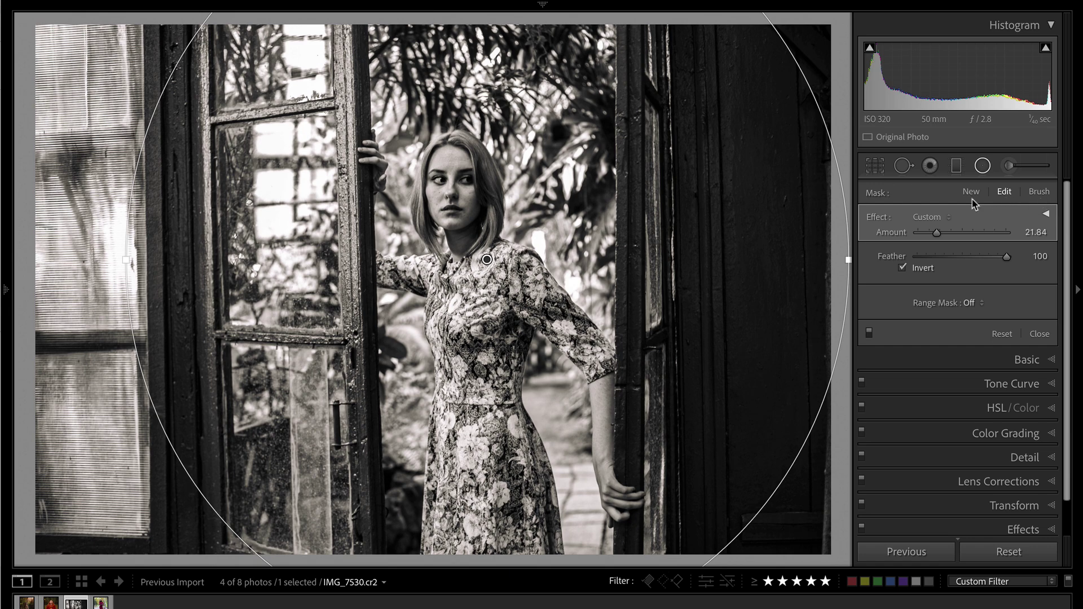
pyautogui.click(1045, 216)
pyautogui.click(935, 220)
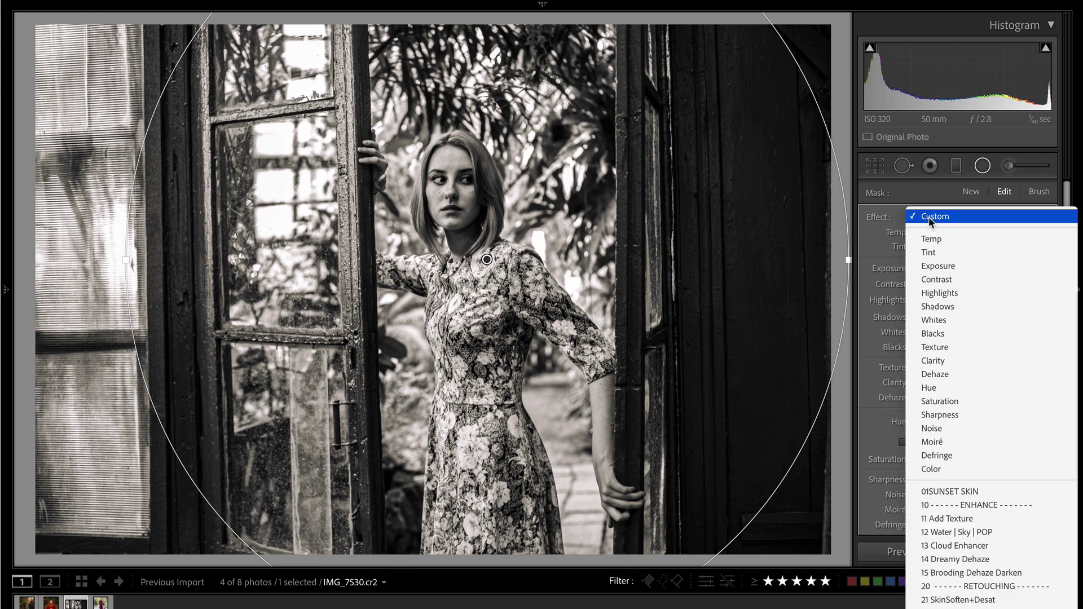
pyautogui.click(957, 455)
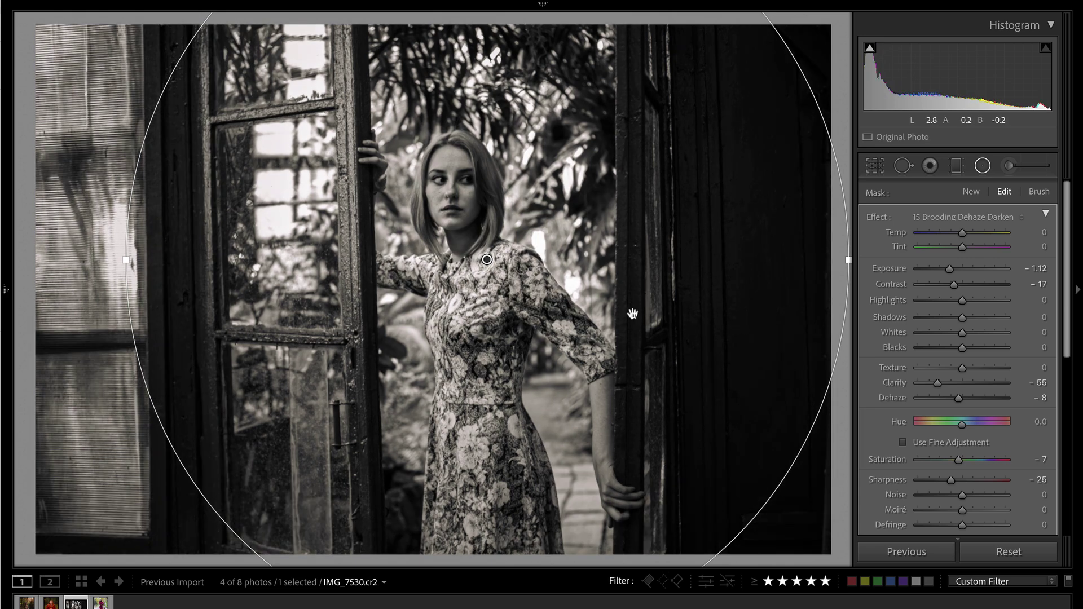
pyautogui.moveTo(632, 313)
pyautogui.mouseDown()
pyautogui.moveTo(545, 262)
pyautogui.moveTo(733, 423)
pyautogui.moveTo(564, 316)
pyautogui.moveTo(571, 233)
pyautogui.mouseUp()
# Set the radial filter's Clarity to -20 and Exposure to -0.30, and finish editing the filter.
pyautogui.click(952, 384)
pyautogui.click(958, 269)
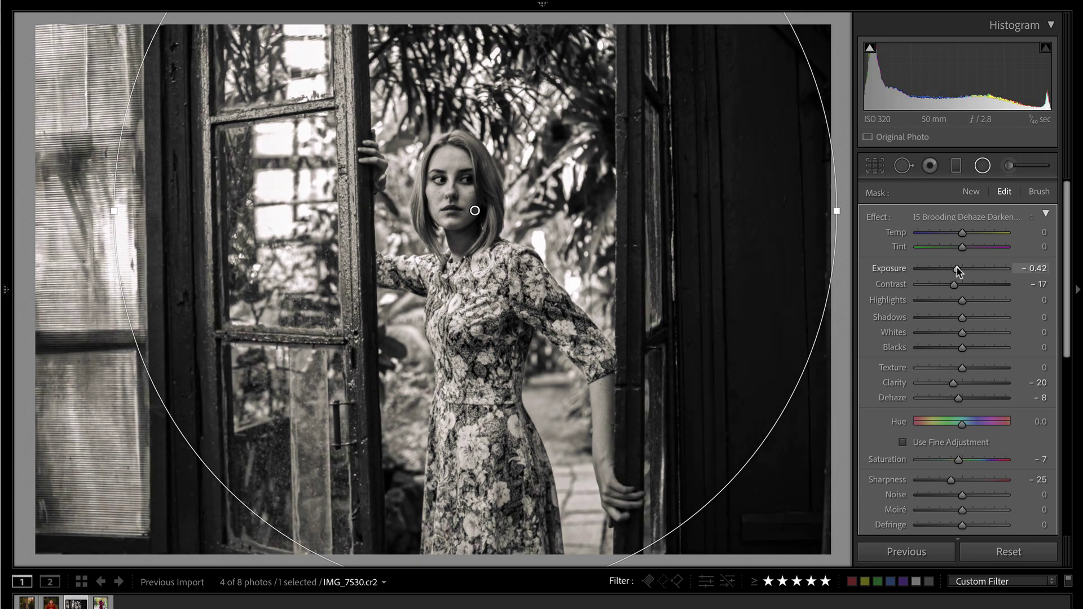
pyautogui.moveTo(958, 271); pyautogui.dragTo(959, 272)
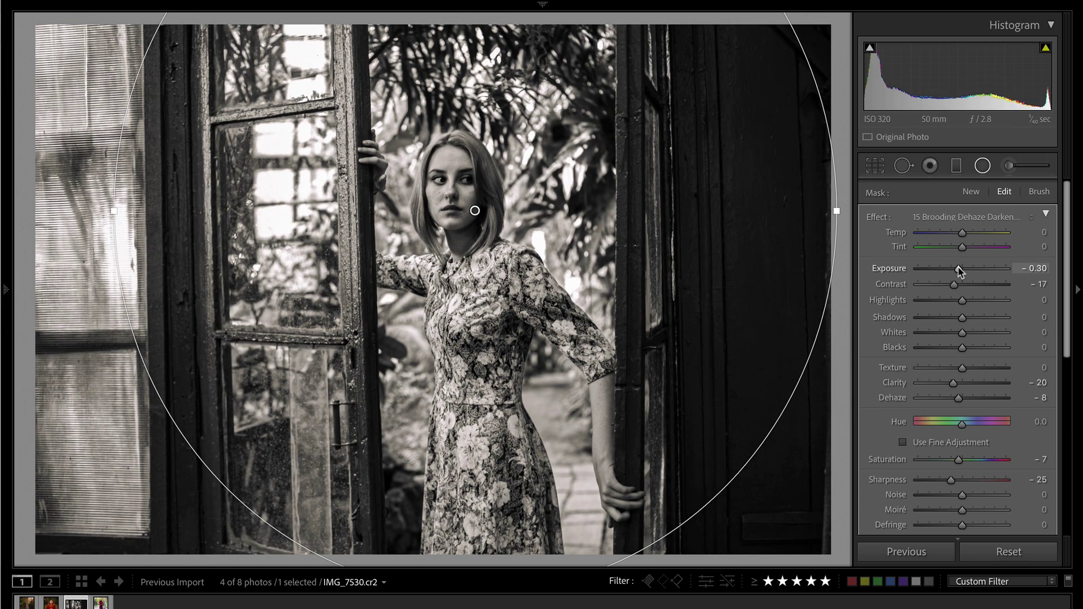
pyautogui.hotkey('shift', 'm')
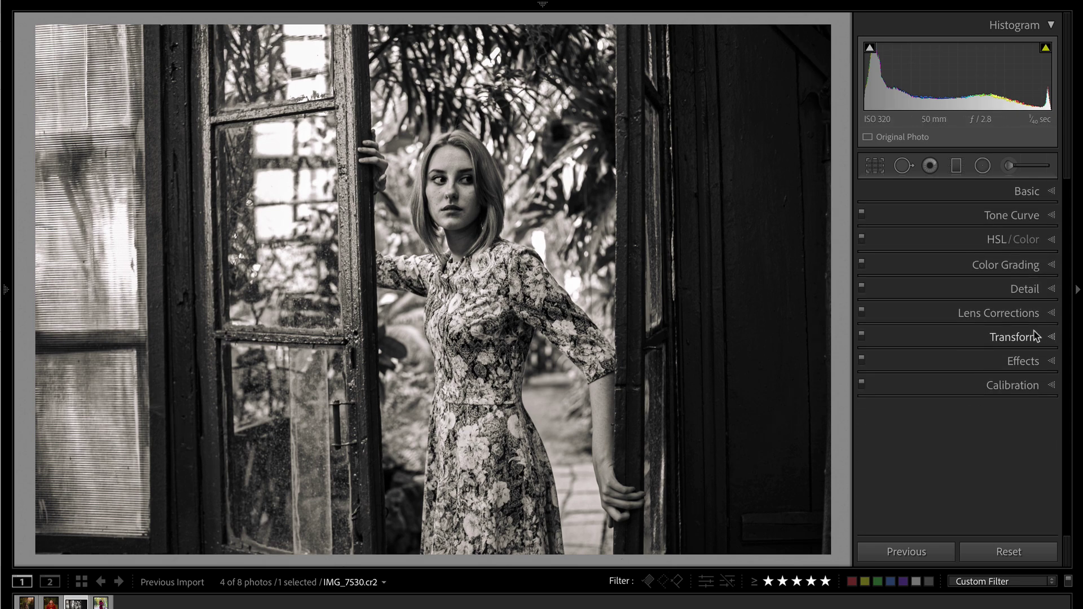
# Brush a mask over the woman's face with Contrast -23, Shadows 48, Texture -19 and Clarity -13.
pyautogui.click(1007, 164)
pyautogui.click(447, 178)
pyautogui.click(874, 223)
pyautogui.moveTo(962, 285); pyautogui.dragTo(941, 284)
pyautogui.click(953, 367)
pyautogui.click(954, 383)
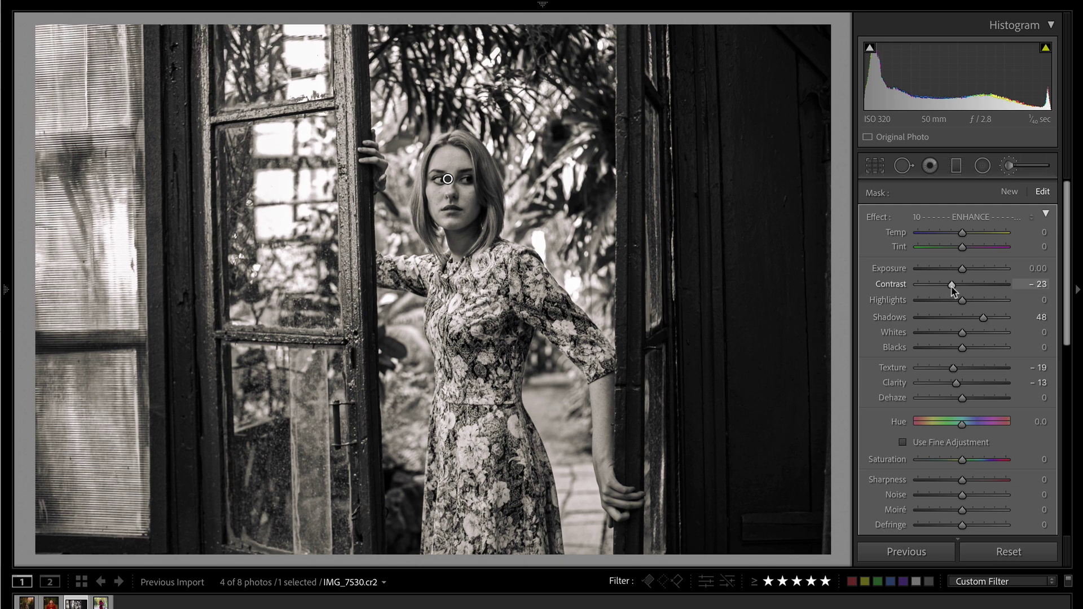
pyautogui.press('k')
# Compare the black-and-white edit with the original photo several times.
pyautogui.press('\\')
pyautogui.press('\\')
pyautogui.press('\\')
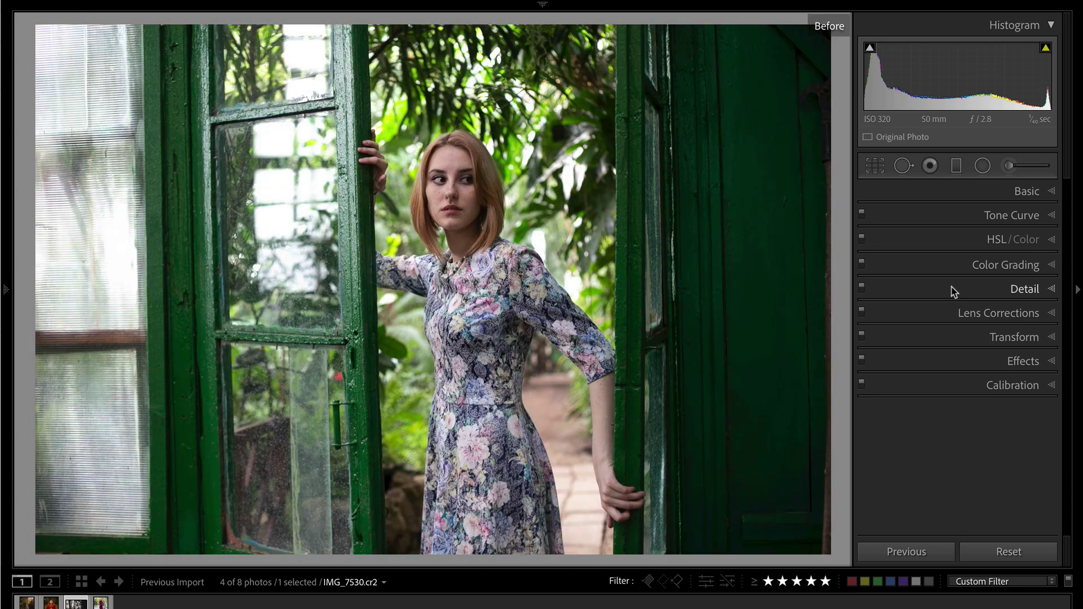
pyautogui.press('\\')
pyautogui.press('\\')
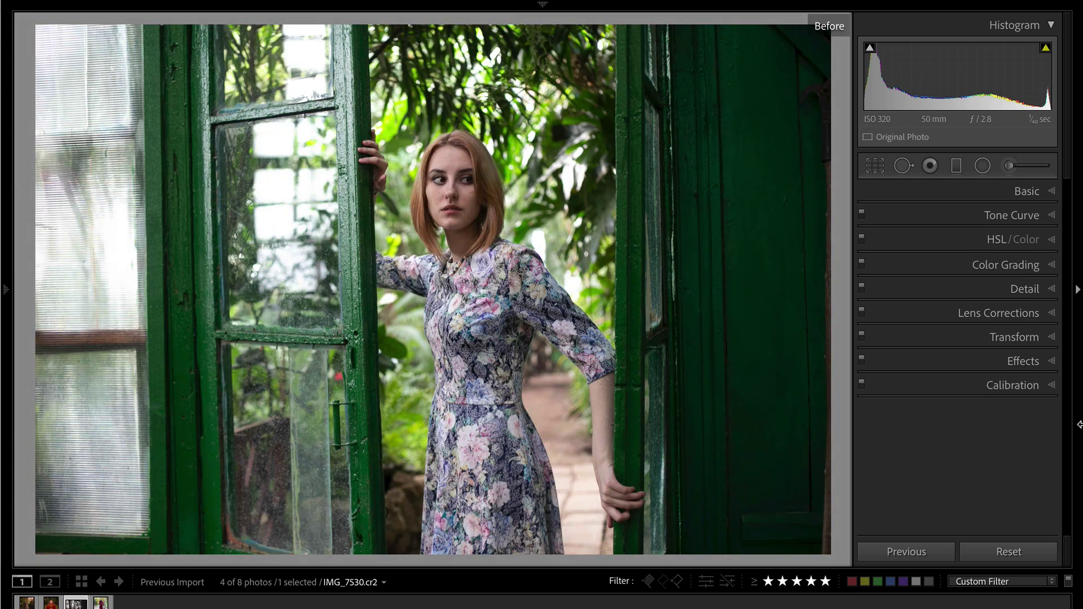
# Reset the edits on IMG_7530 and go to the next photo, IMGL0028.
pyautogui.click(1022, 553)
pyautogui.press('Right')
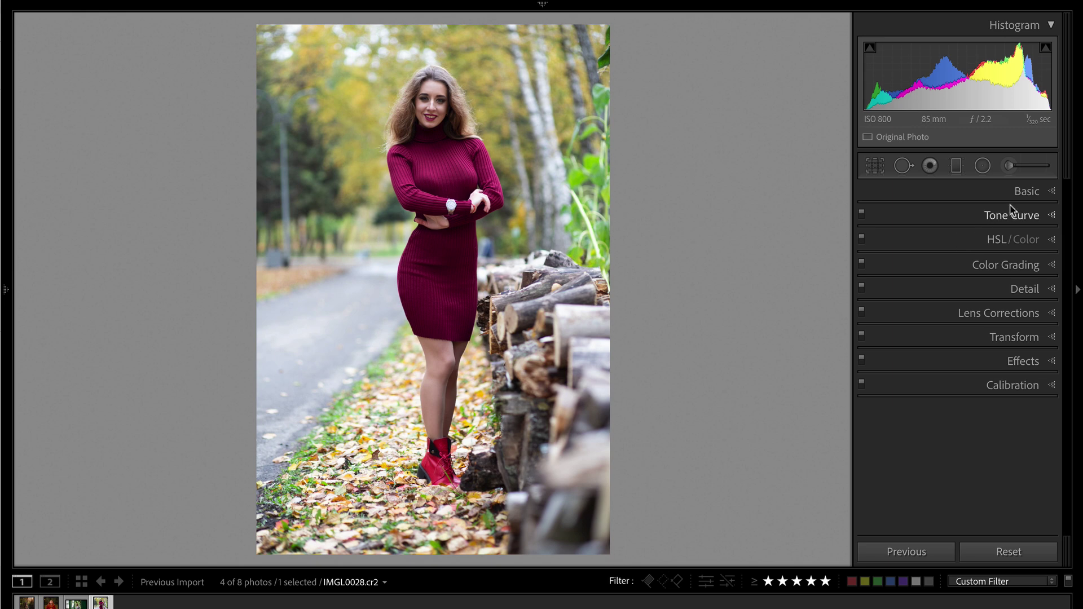
# Warm the photo to a Temp of 6,732 and set Vibrance to +24, Saturation to +7 and Contrast to +1.
pyautogui.click(1036, 197)
pyautogui.moveTo(950, 290); pyautogui.dragTo(959, 291)
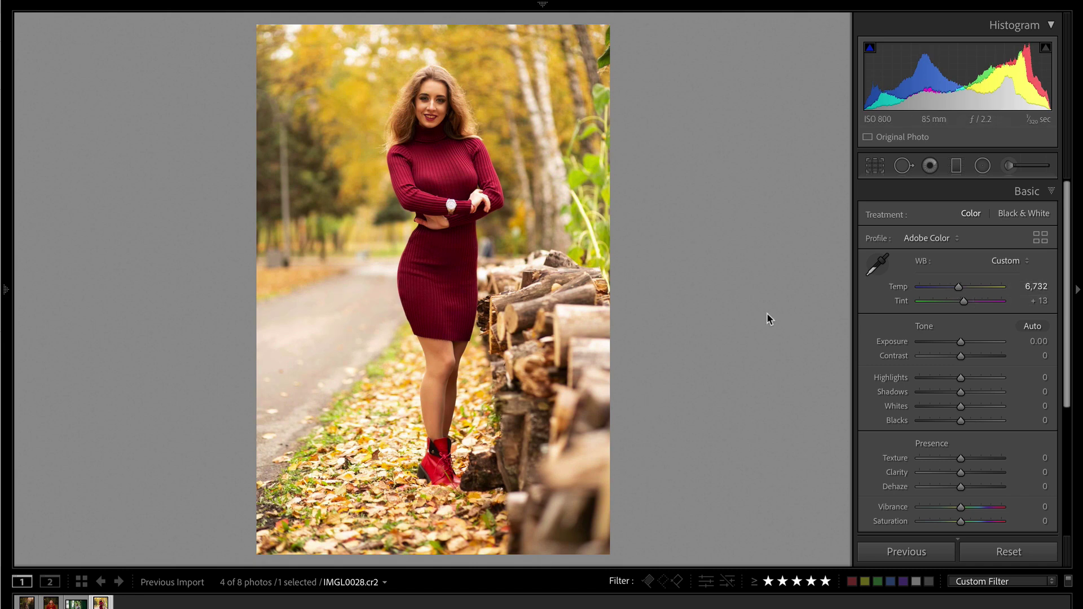
pyautogui.moveTo(961, 507)
pyautogui.mouseDown()
pyautogui.moveTo(978, 508)
pyautogui.moveTo(965, 523)
pyautogui.mouseUp()
pyautogui.moveTo(961, 357)
pyautogui.mouseDown()
pyautogui.moveTo(949, 360)
pyautogui.moveTo(963, 362)
pyautogui.mouseUp()
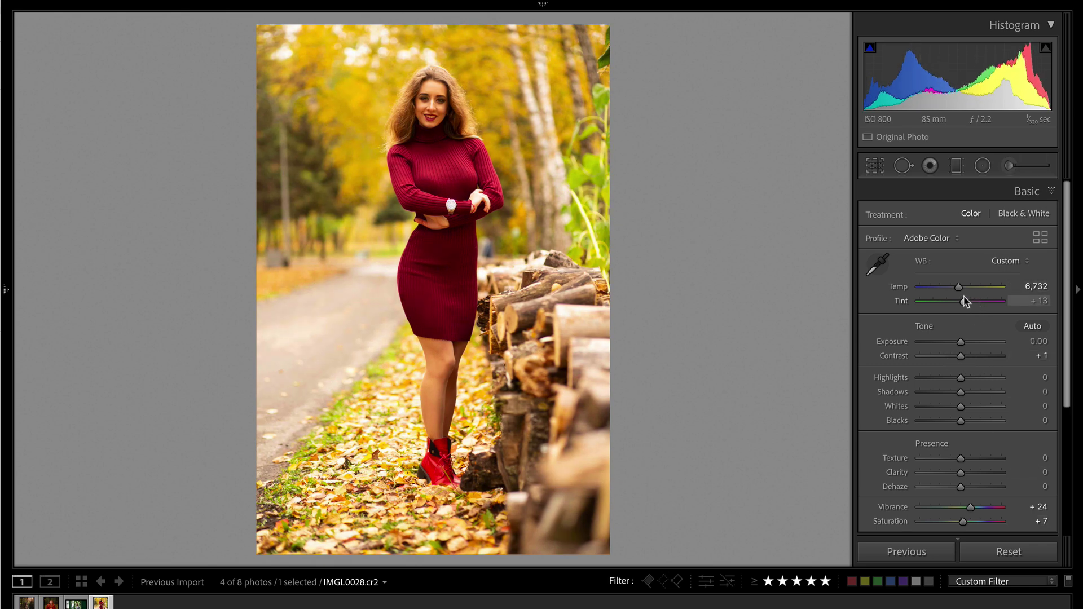
# Paint a new brush mask over the woman's face, legs and hands, and check its coverage with the mask overlay.
pyautogui.click(1009, 166)
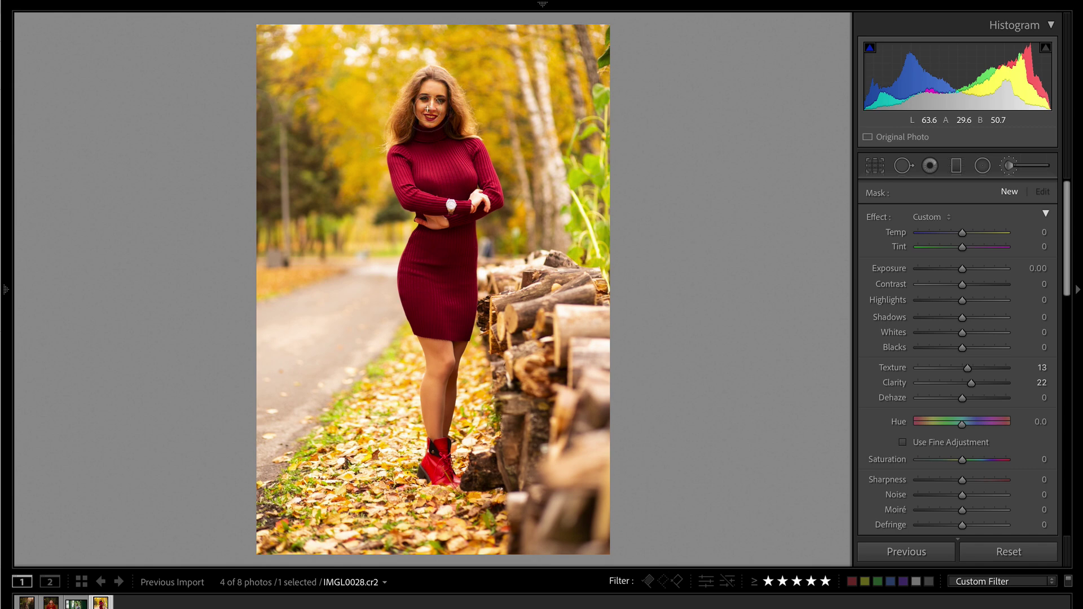
pyautogui.click(431, 95)
pyautogui.scroll(-1, 928, 434)
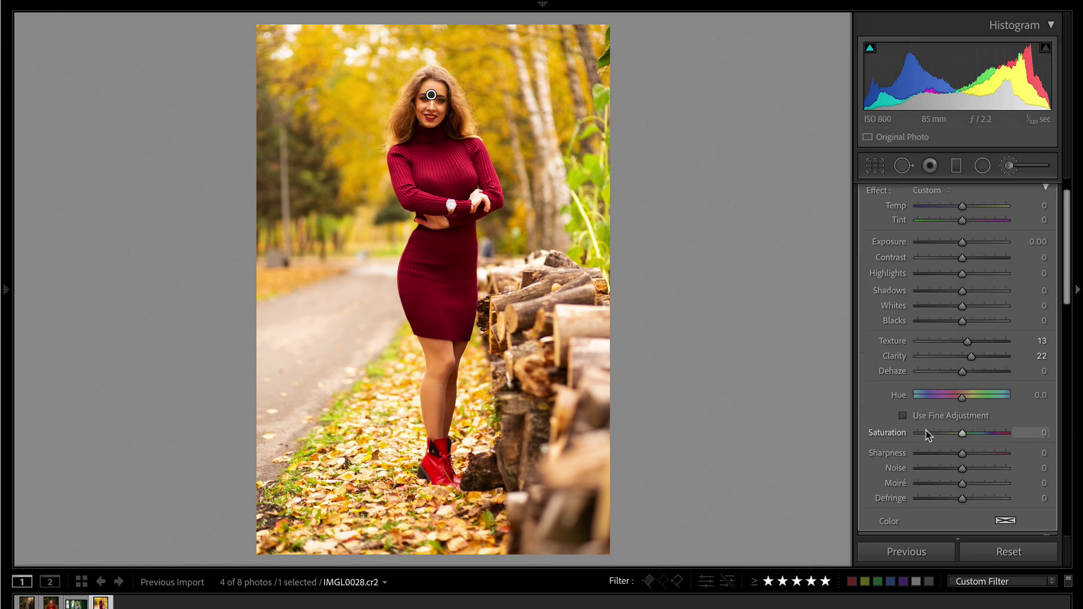
pyautogui.scroll(-5, 928, 434)
pyautogui.moveTo(440, 345); pyautogui.dragTo(440, 421)
pyautogui.moveTo(436, 350); pyautogui.dragTo(436, 220)
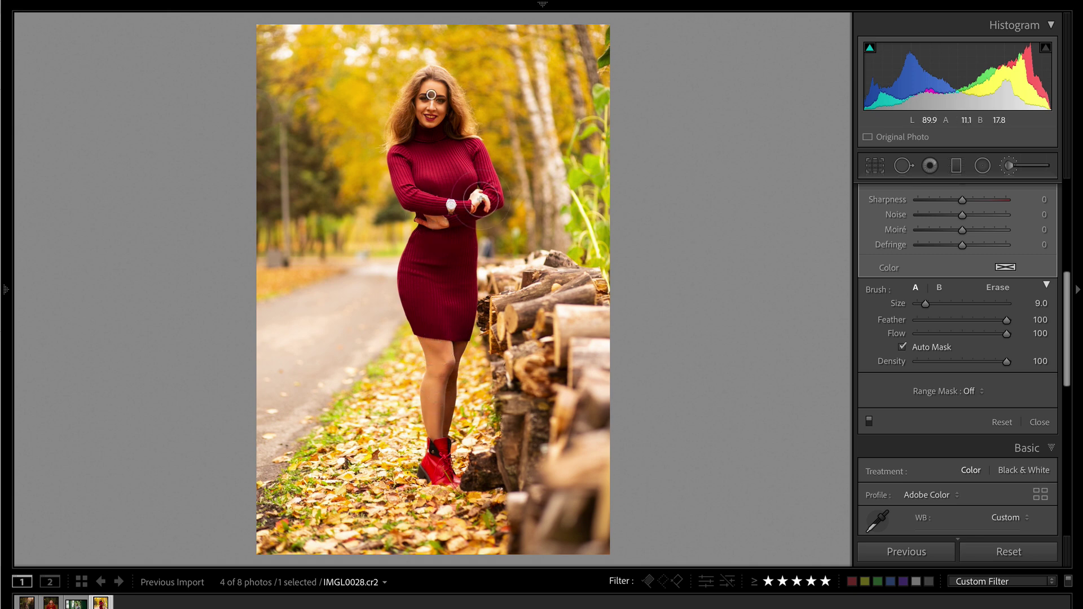
pyautogui.press('o')
pyautogui.press('o')
# Reset the brush effects and set the skin mask to Temp -20, Exposure -0.04, Contrast -57 and Shadows 6.
pyautogui.scroll(5, 910, 215)
pyautogui.keyDown('alt'); pyautogui.click(877, 219); pyautogui.keyUp('alt')
pyautogui.moveTo(962, 235)
pyautogui.mouseDown()
pyautogui.moveTo(942, 235)
pyautogui.moveTo(955, 237)
pyautogui.mouseUp()
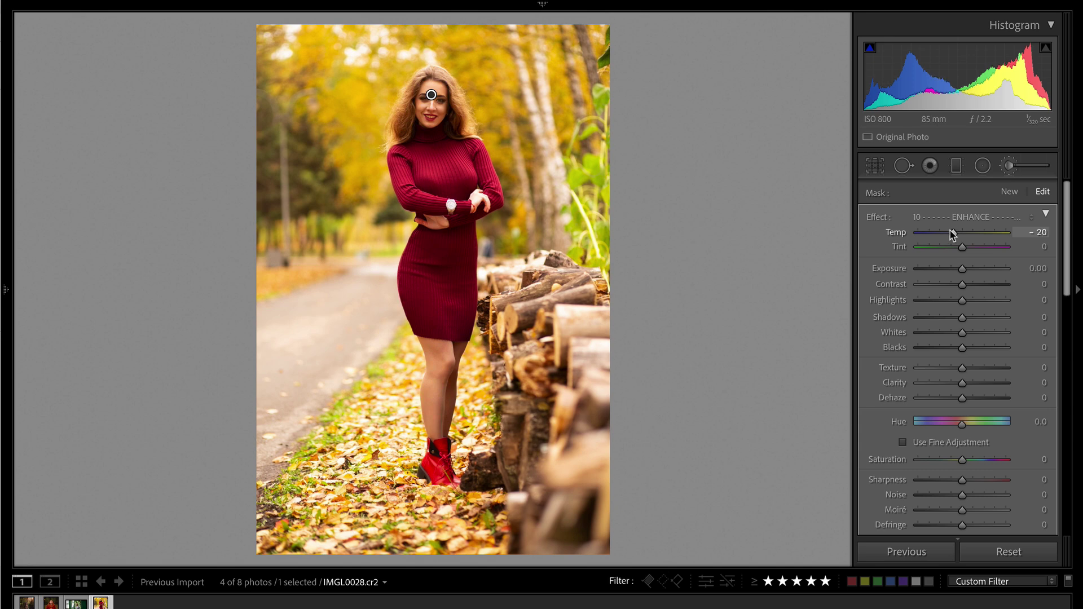
pyautogui.moveTo(945, 284); pyautogui.dragTo(911, 290)
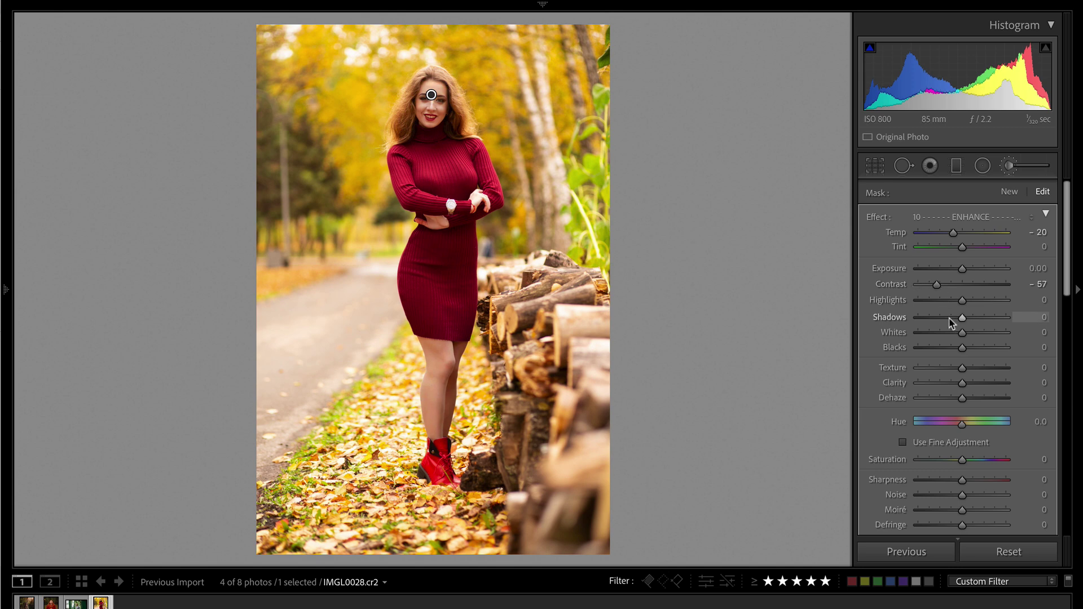
pyautogui.moveTo(953, 323); pyautogui.dragTo(966, 326)
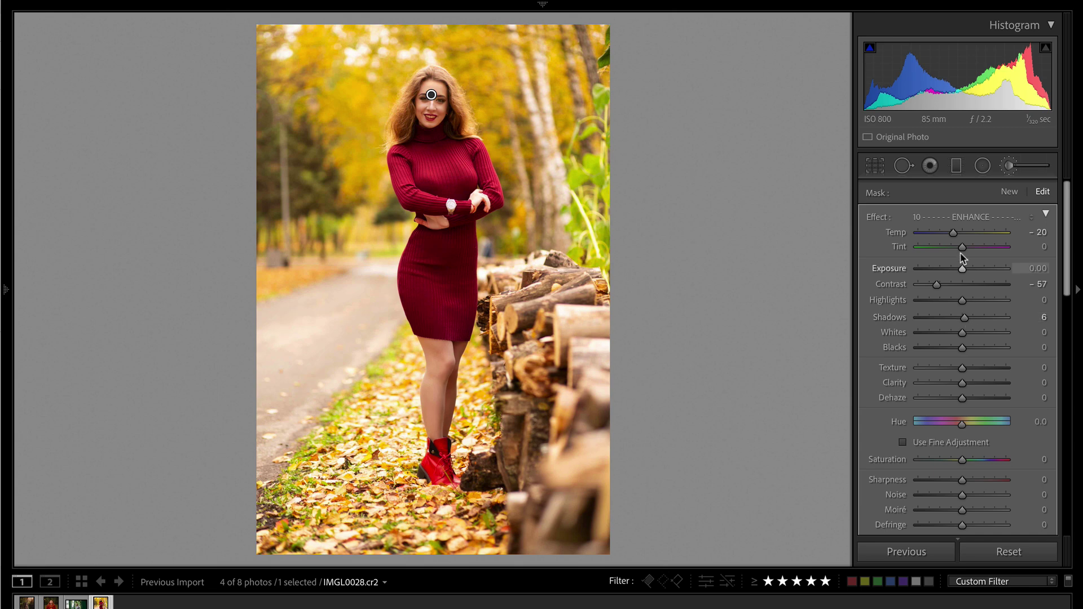
pyautogui.moveTo(953, 235); pyautogui.dragTo(963, 273)
pyautogui.press('k')
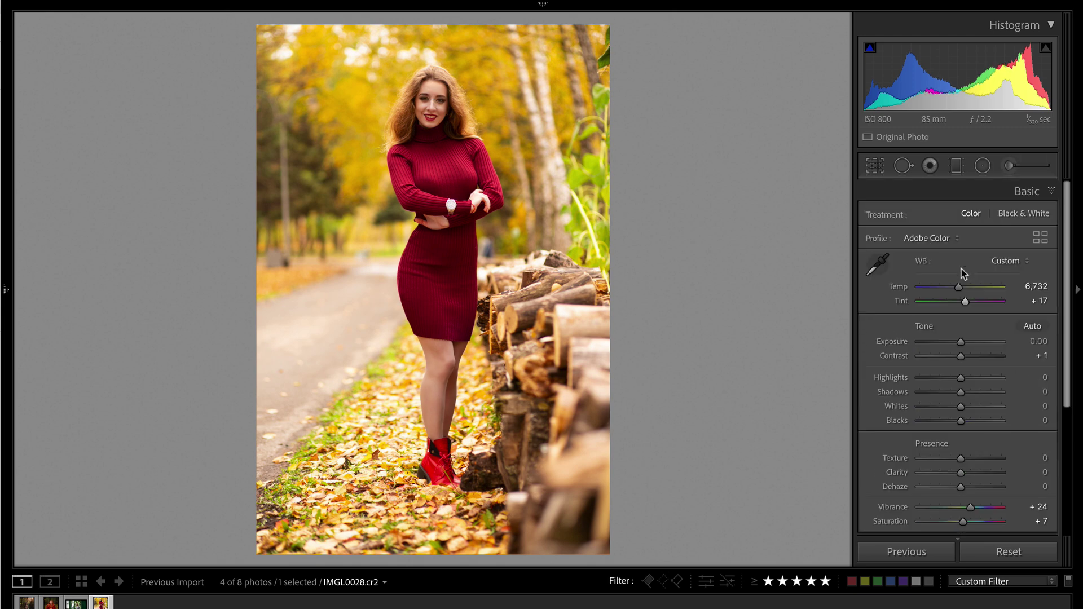
# Try lower and higher Exposure values on the whole photo and return Exposure to 0.
pyautogui.press('-')
pyautogui.press('-')
pyautogui.press('=')
pyautogui.press('=')
pyautogui.press('=')
pyautogui.press('-')
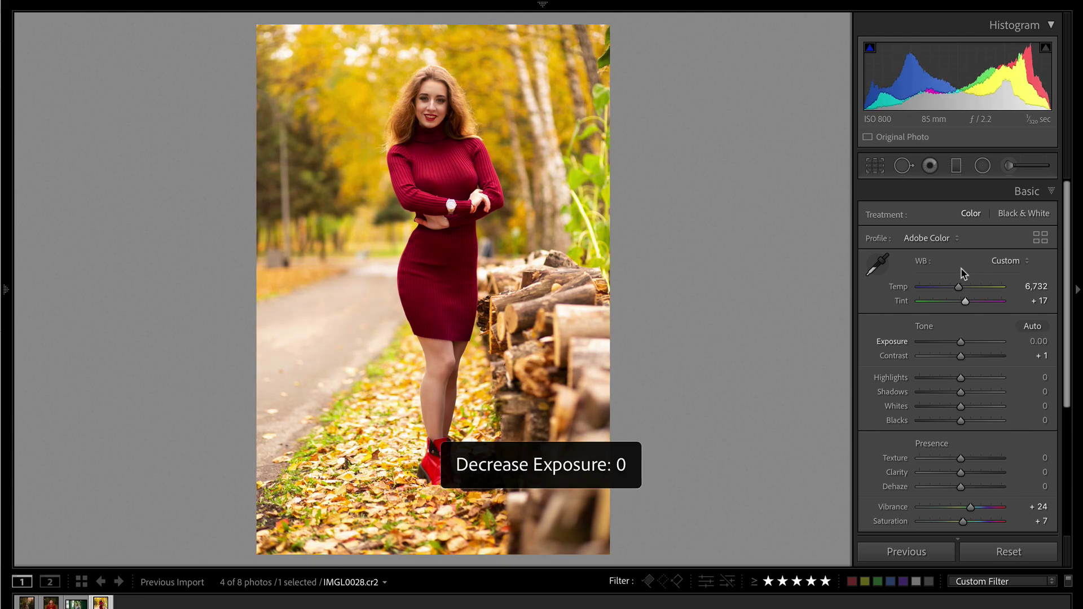
# Compare the edited portrait of the woman in the red dress with the original photo.
pyautogui.press('\\')
pyautogui.press('\\')
pyautogui.press('\\')
pyautogui.press('\\')
# Reselect the skin mask, cool its Temp to -30 and compare the result with the original photo.
pyautogui.click(1009, 166)
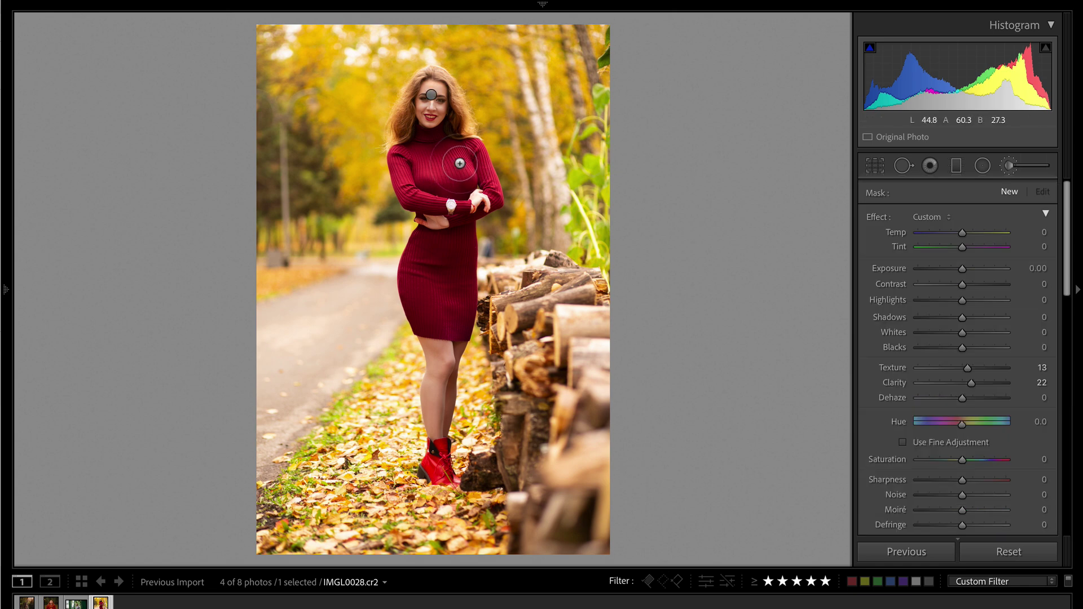
pyautogui.click(431, 100)
pyautogui.moveTo(962, 232); pyautogui.dragTo(948, 236)
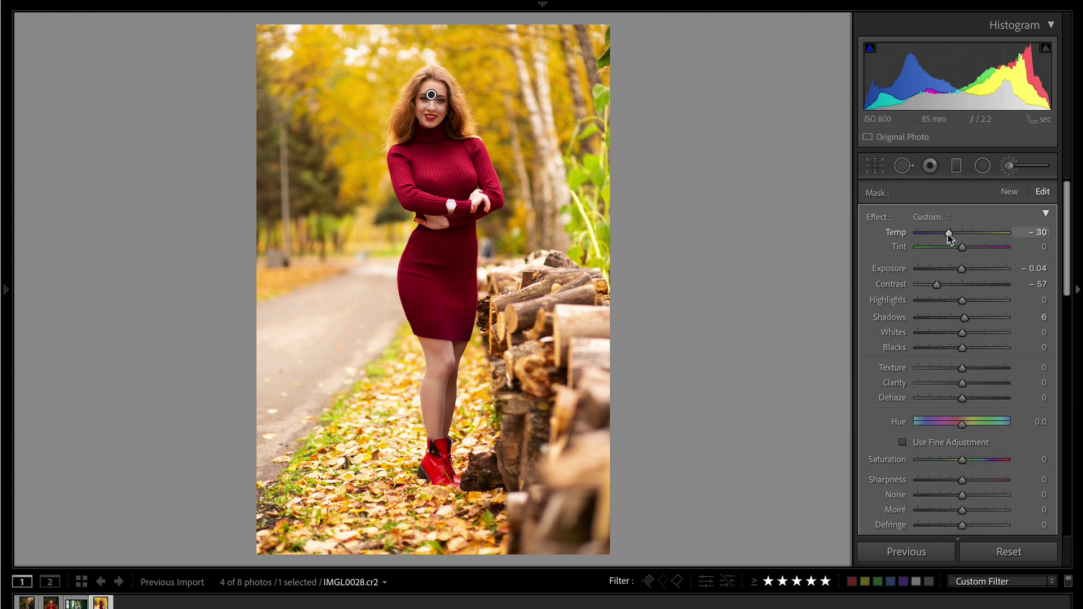
pyautogui.press('k')
pyautogui.press('\\')
pyautogui.press('\\')
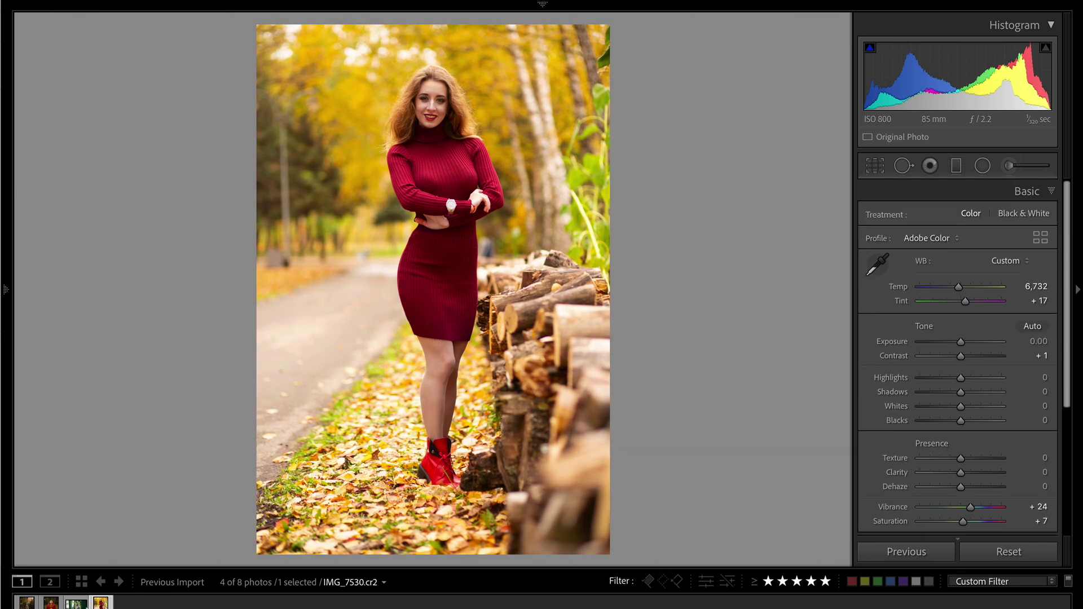
# Extend the selection from IMGL0028 to the first photo, DSC_4225, to include all four portraits.
pyautogui.keyDown('shift'); pyautogui.click(27, 604); pyautogui.keyUp('shift')
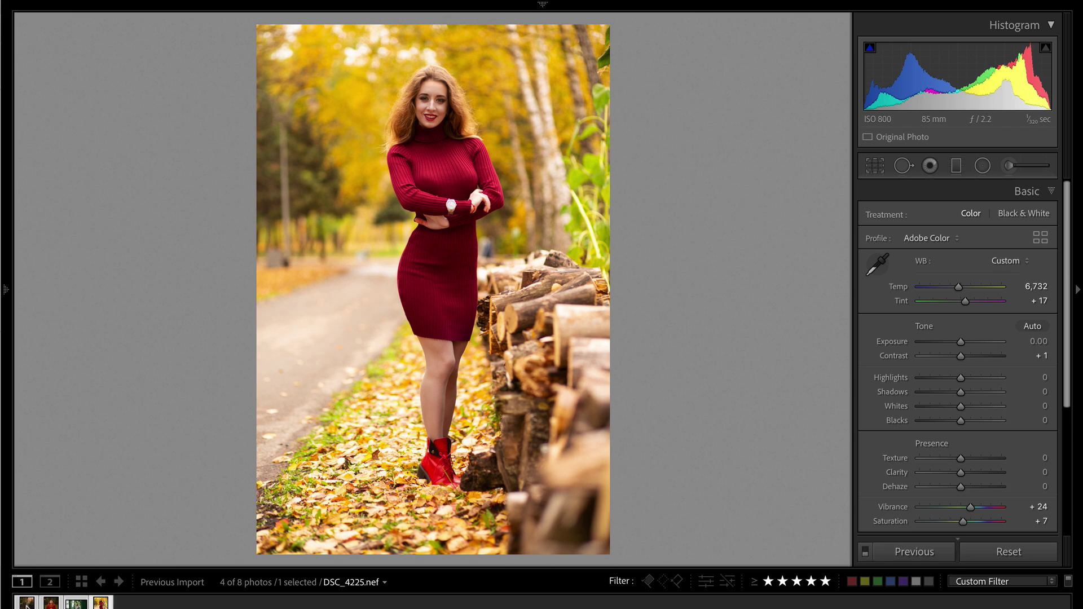